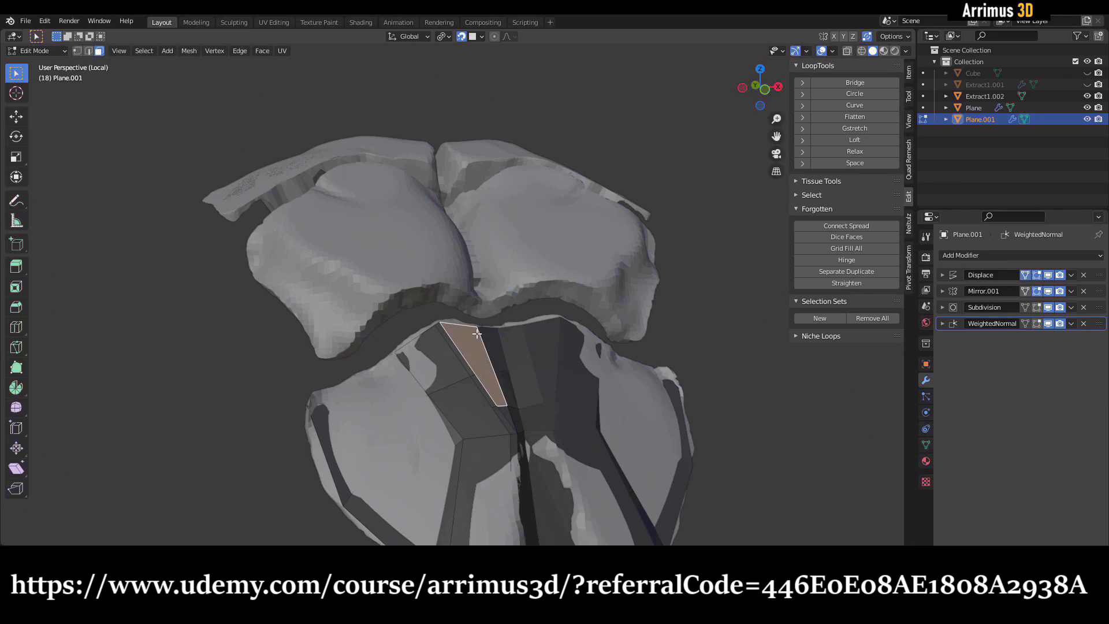
{"action": "key", "text": "g"}
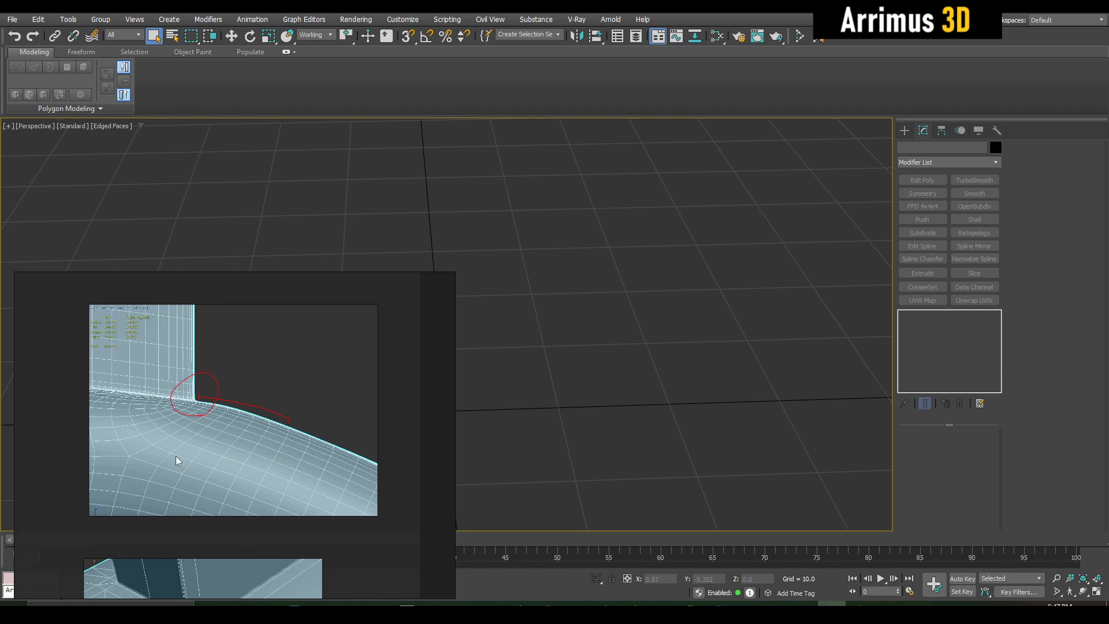
- Create a roughly square plane primitive on the grid with 4 length and 4 width segments
{"action": "middle_click_drag", "start_coordinate": [576, 301], "coordinate": [630, 345], "text": "alt"}
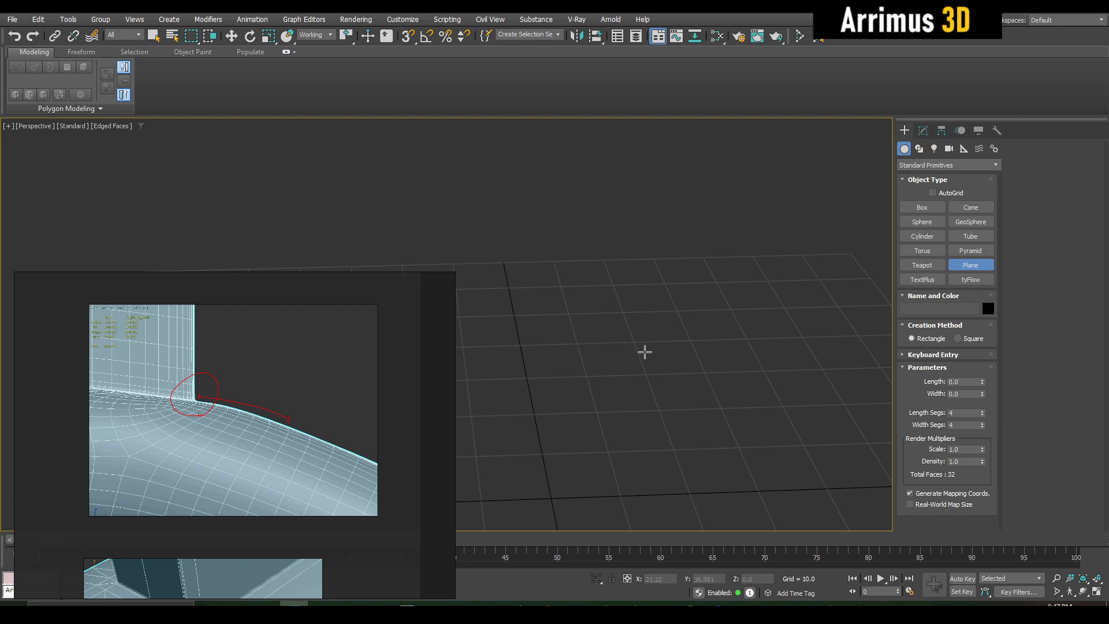
{"action": "middle_click_drag", "start_coordinate": [644, 349], "coordinate": [620, 378], "text": "alt"}
{"action": "left_click_drag", "start_coordinate": [554, 373], "coordinate": [832, 511]}
{"action": "right_click", "coordinate": [799, 438]}
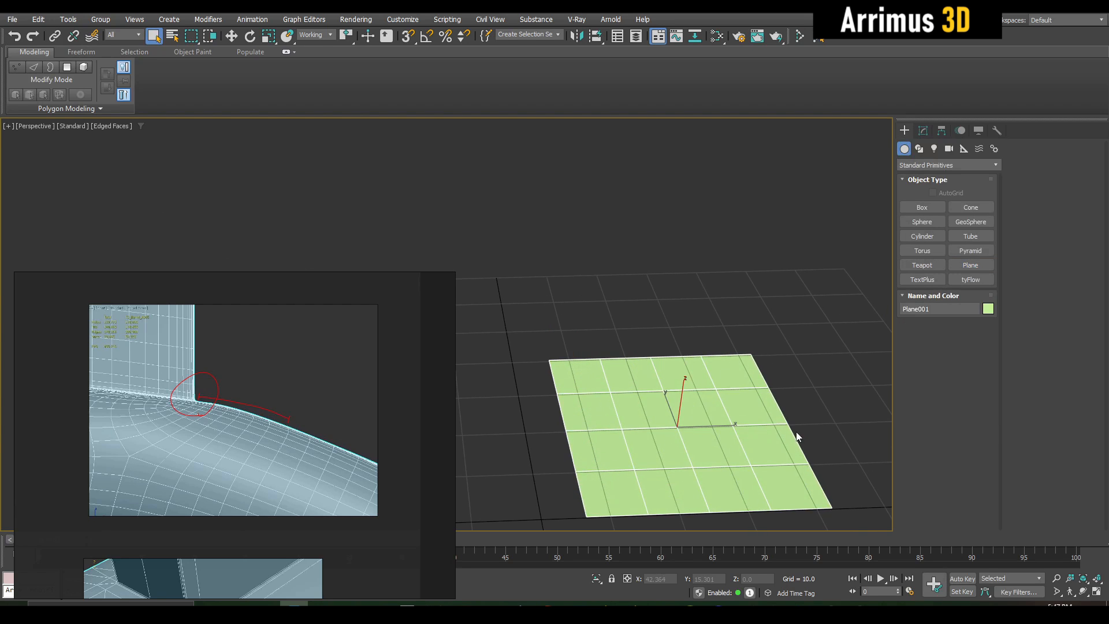
- Add an Edit Poly to the plane and raise its two outer rows of vertices about 19 units along Z
{"action": "middle_click_drag", "start_coordinate": [796, 432], "coordinate": [621, 346]}
{"action": "key", "text": "1"}
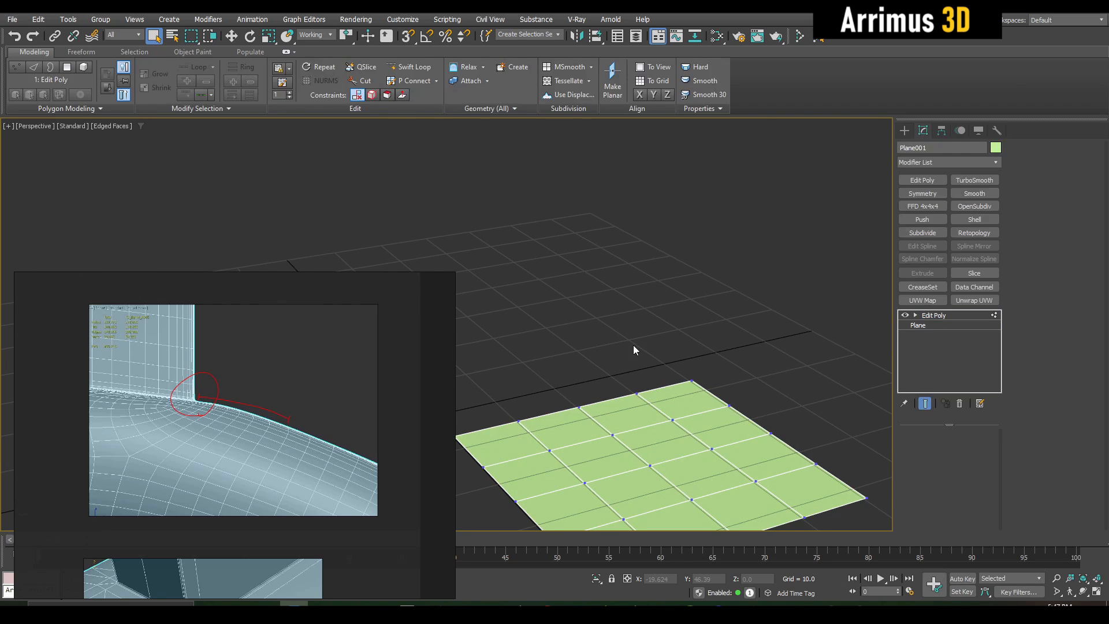
{"action": "middle_click_drag", "start_coordinate": [634, 393], "coordinate": [605, 272], "text": "alt"}
{"action": "left_click_drag", "start_coordinate": [832, 477], "coordinate": [832, 476]}
{"action": "key", "text": "w"}
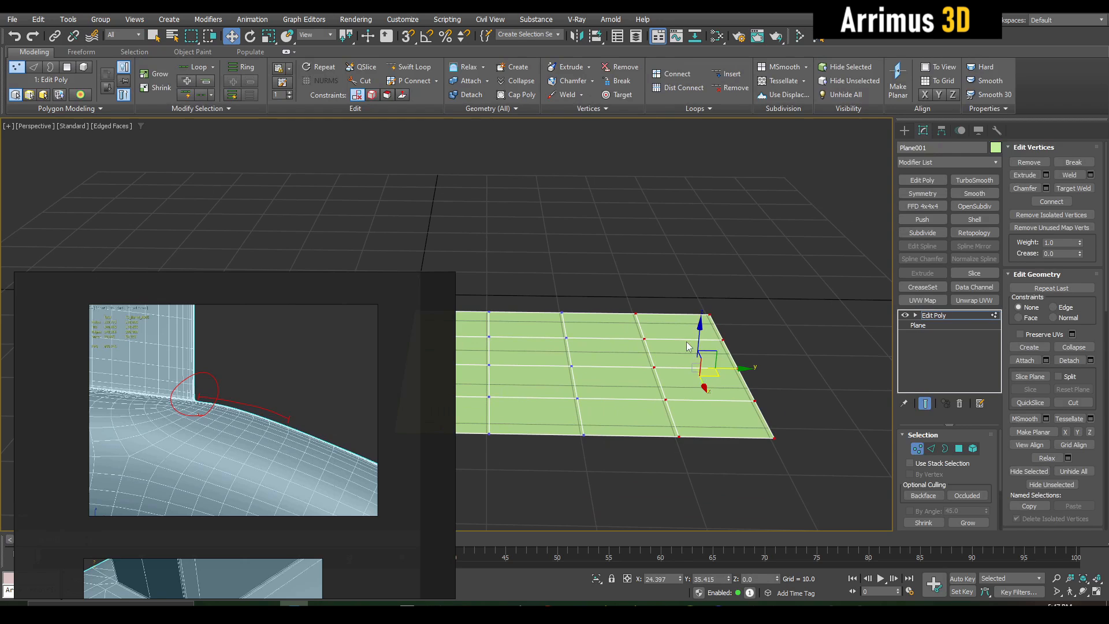
{"action": "left_click_drag", "start_coordinate": [696, 341], "coordinate": [709, 208]}
{"action": "middle_click_drag", "start_coordinate": [644, 342], "coordinate": [717, 378], "text": "alt"}
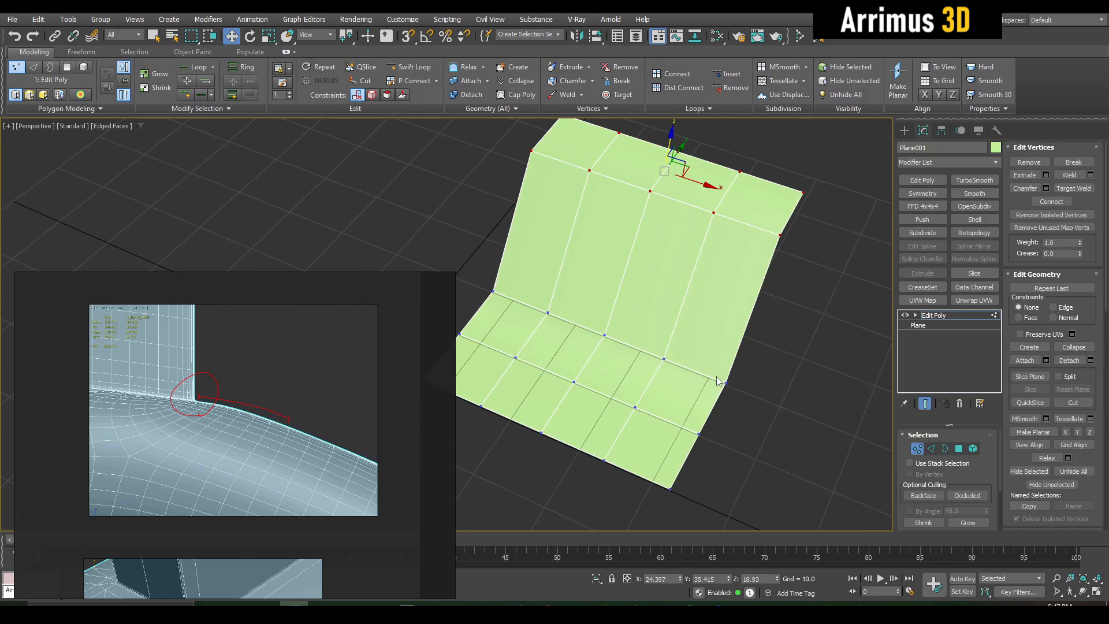
- Widen the stepped plane by scaling all its vertices along X and give the object a dark gray color
{"action": "key", "text": "r"}
{"action": "left_click_drag", "start_coordinate": [664, 314], "coordinate": [884, 243]}
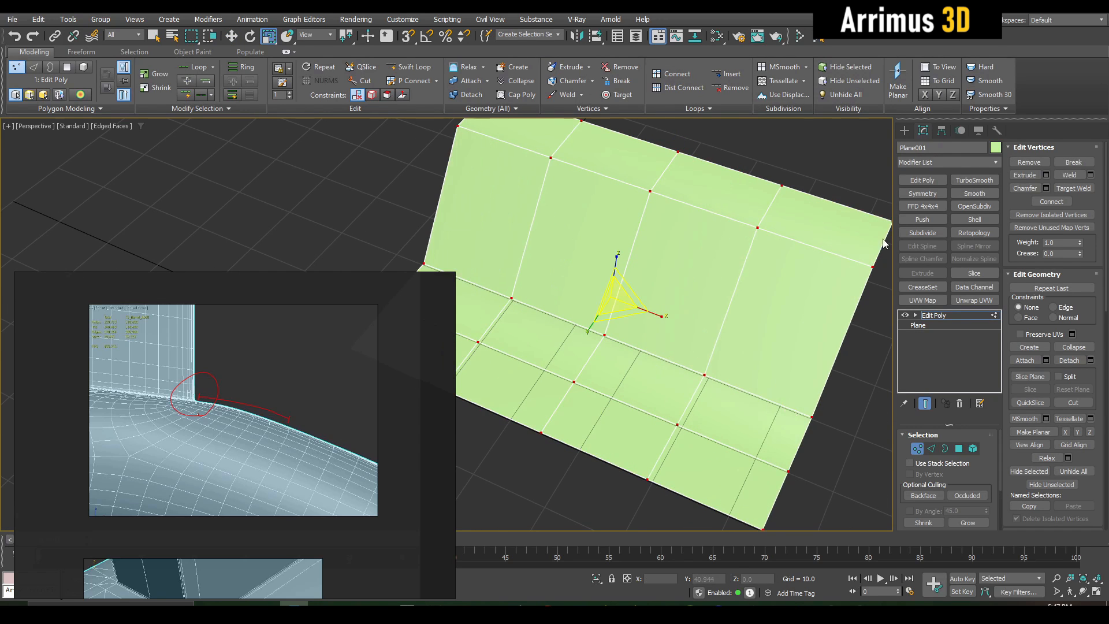
{"action": "left_click", "coordinate": [995, 148]}
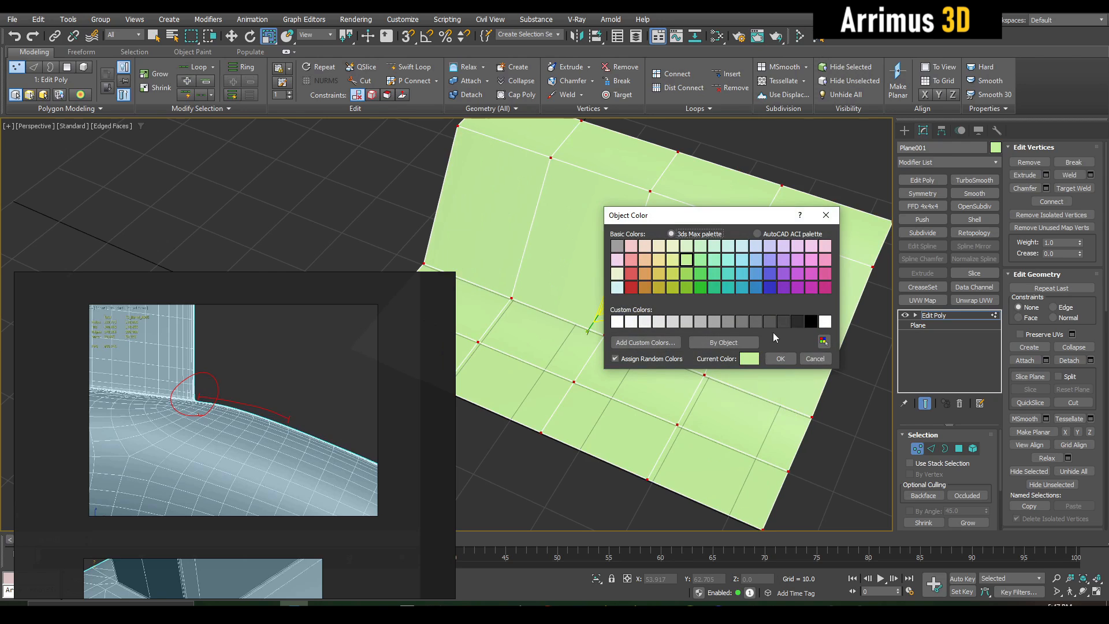
{"action": "left_click", "coordinate": [785, 360]}
{"action": "middle_click_drag", "start_coordinate": [737, 353], "coordinate": [670, 273], "text": "alt"}
{"action": "key", "text": "q"}
{"action": "left_click", "coordinate": [694, 332]}
{"action": "scroll", "coordinate": [671, 275], "scroll_direction": "down", "scroll_amount": 5}
{"action": "key", "text": "1"}
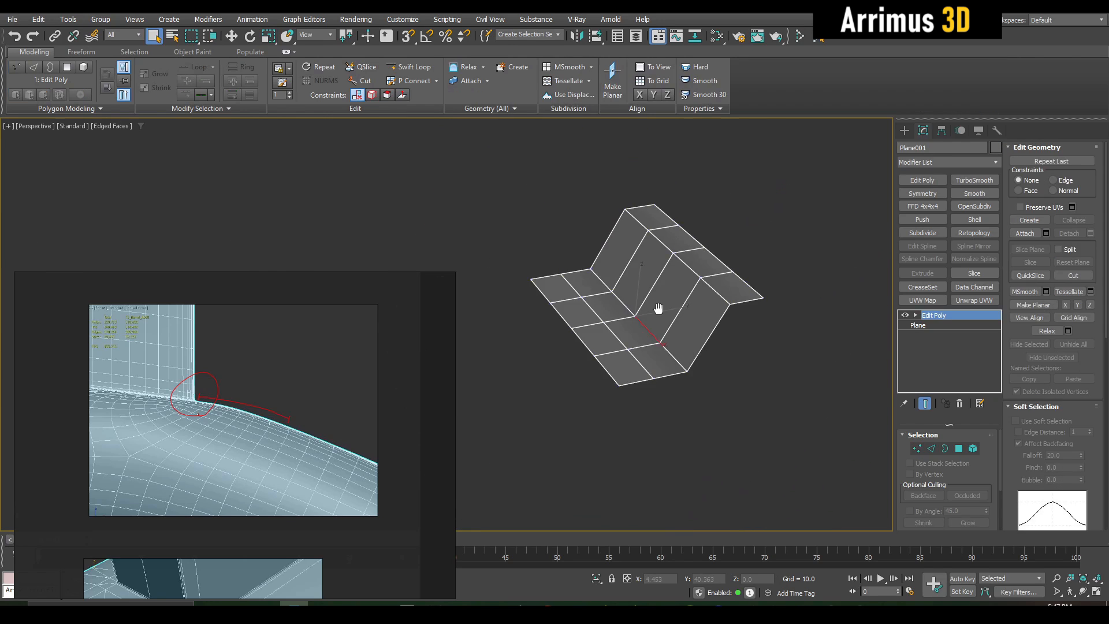
- Clone the stepped plane as one copy about 80 units away along negative X
{"action": "key", "text": "w"}
{"action": "middle_click_drag", "start_coordinate": [659, 309], "coordinate": [648, 379]}
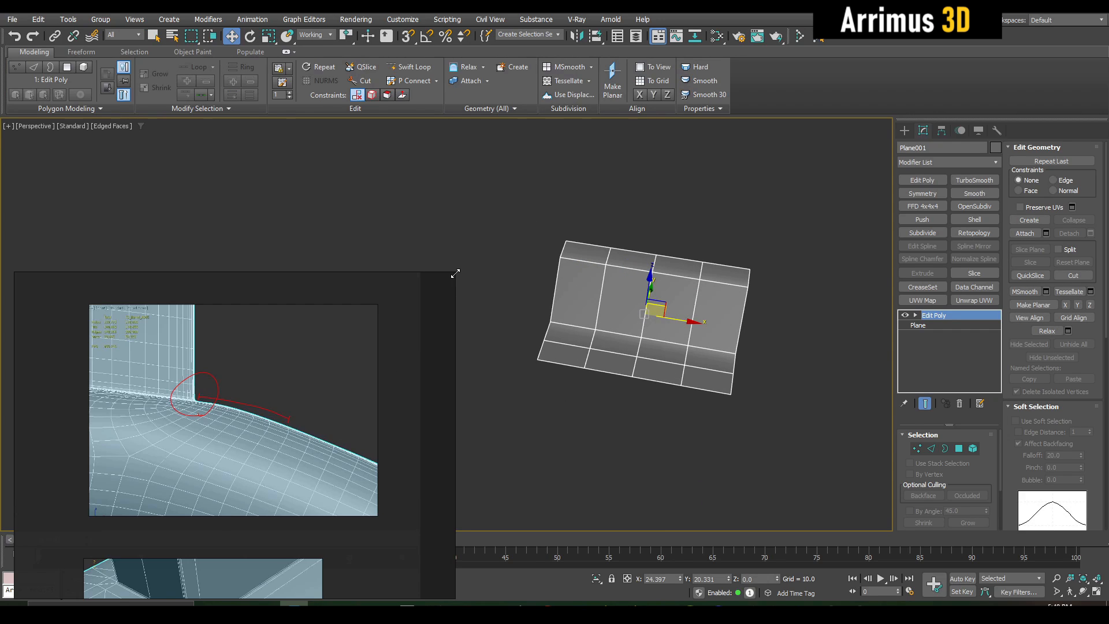
{"action": "middle_click_drag", "start_coordinate": [675, 309], "coordinate": [637, 340]}
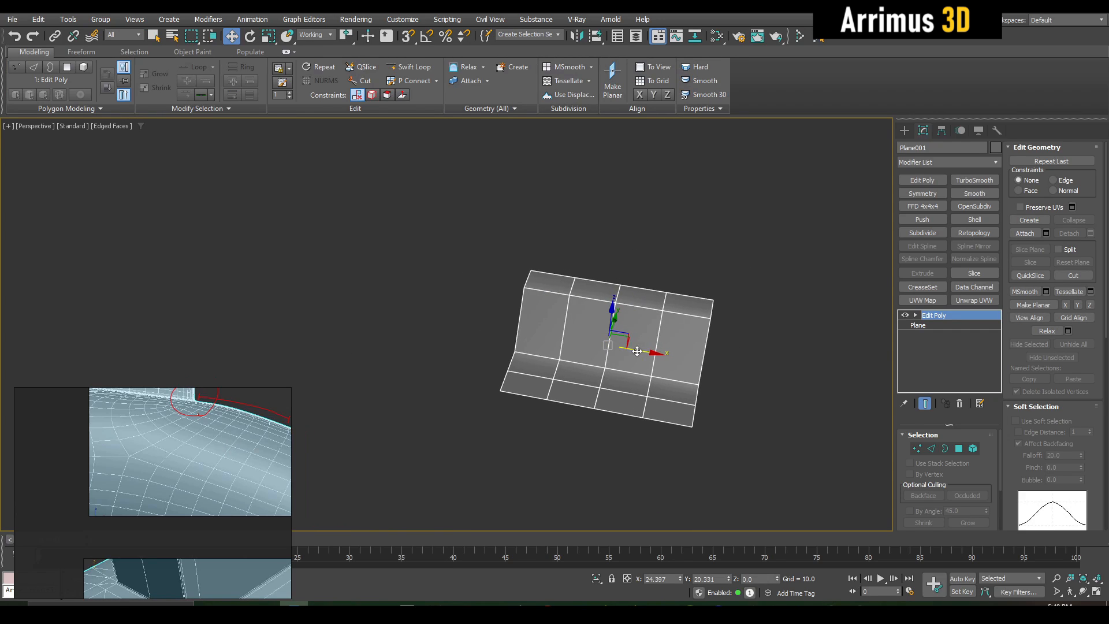
{"action": "left_click_drag", "start_coordinate": [637, 351], "coordinate": [398, 309], "text": "shift"}
{"action": "left_click", "coordinate": [556, 353]}
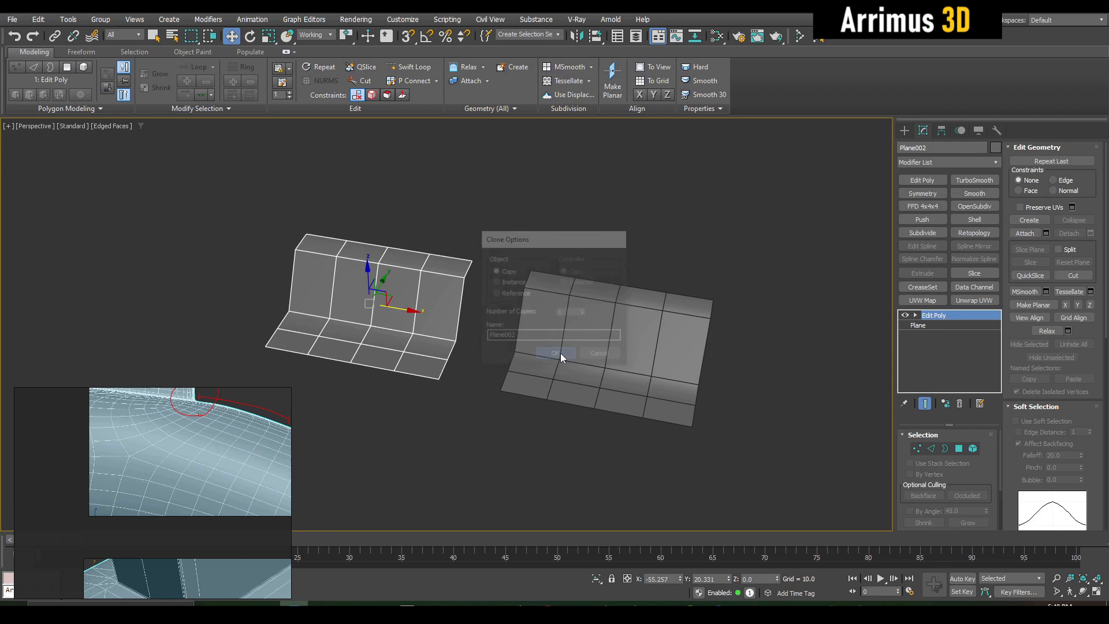
- Apply TurboSmooth to the original plane with 3 iterations and Isoline Display turned on
{"action": "left_click", "coordinate": [584, 354]}
{"action": "key", "text": "q"}
{"action": "mouse_move", "coordinate": [607, 353]}
{"action": "middle_mouse_down", "text": "alt"}
{"action": "mouse_move", "coordinate": [586, 369]}
{"action": "mouse_move", "coordinate": [613, 361]}
{"action": "middle_mouse_up", "text": "alt"}
{"action": "scroll", "coordinate": [624, 346], "scroll_direction": "up", "scroll_amount": 3}
{"action": "middle_click_drag", "start_coordinate": [659, 243], "coordinate": [629, 262], "text": "alt"}
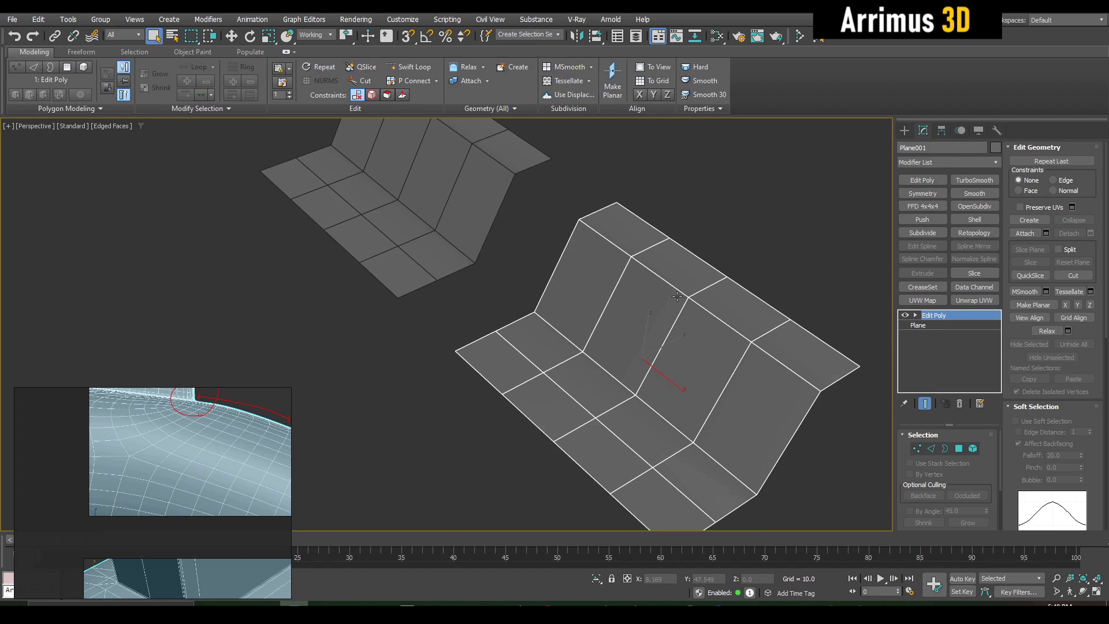
{"action": "left_click", "coordinate": [983, 179]}
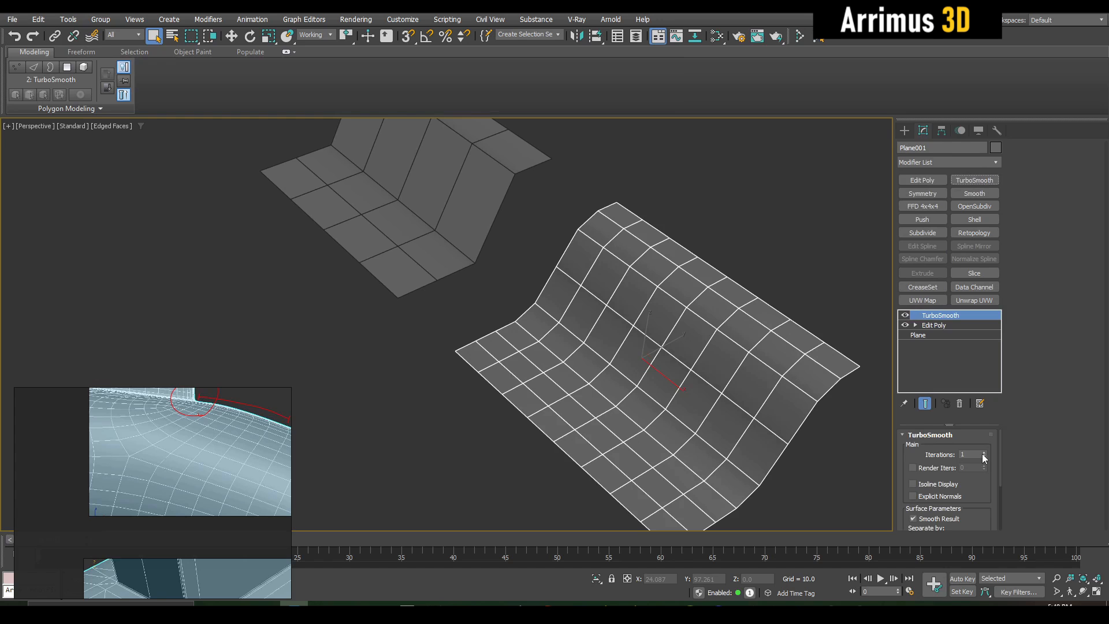
{"action": "type", "text": "3"}
{"action": "left_click", "coordinate": [936, 484]}
{"action": "middle_click_drag", "start_coordinate": [809, 385], "coordinate": [803, 384]}
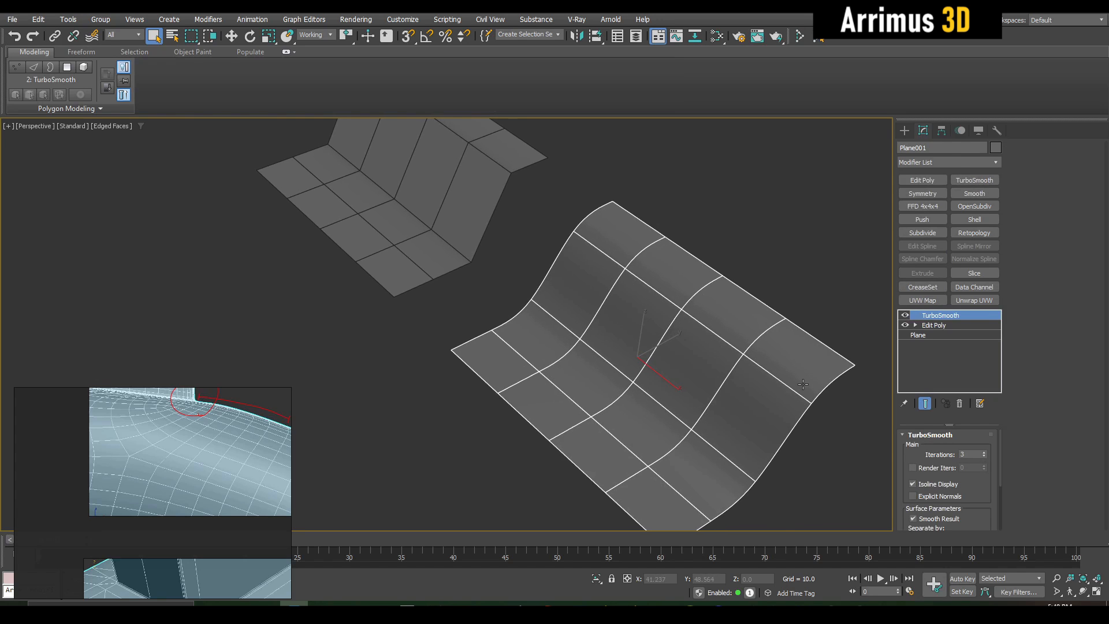
{"action": "key", "text": "F4"}
{"action": "mouse_move", "coordinate": [688, 312]}
{"action": "middle_mouse_down"}
{"action": "mouse_move", "coordinate": [650, 360]}
{"action": "mouse_move", "coordinate": [564, 302]}
{"action": "mouse_move", "coordinate": [425, 265]}
{"action": "mouse_move", "coordinate": [462, 275]}
{"action": "middle_mouse_up"}
{"action": "key", "text": "F4"}
- Apply TurboSmooth with 3 iterations to the copied plane
{"action": "left_click", "coordinate": [445, 276]}
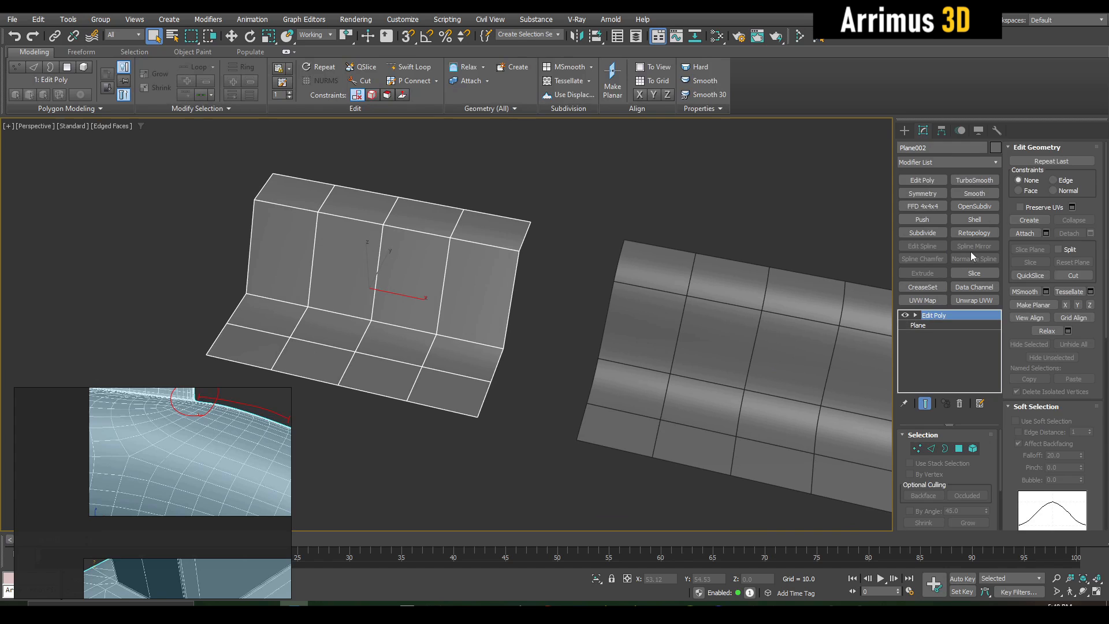
{"action": "left_click", "coordinate": [989, 181]}
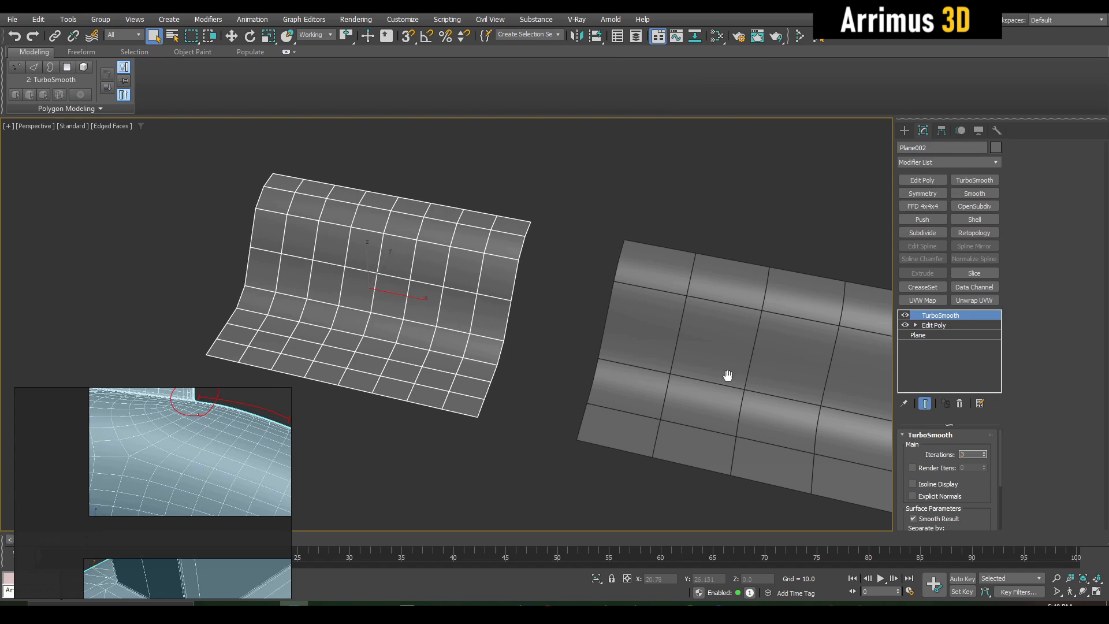
{"action": "middle_click_drag", "start_coordinate": [727, 375], "coordinate": [730, 372]}
- Insert an Edit Poly below the copy's TurboSmooth, connect two opposite vertices of a sloped face, and show the smoothed result without edges
{"action": "left_click", "coordinate": [934, 328]}
{"action": "left_click", "coordinate": [923, 181]}
{"action": "key", "text": "1"}
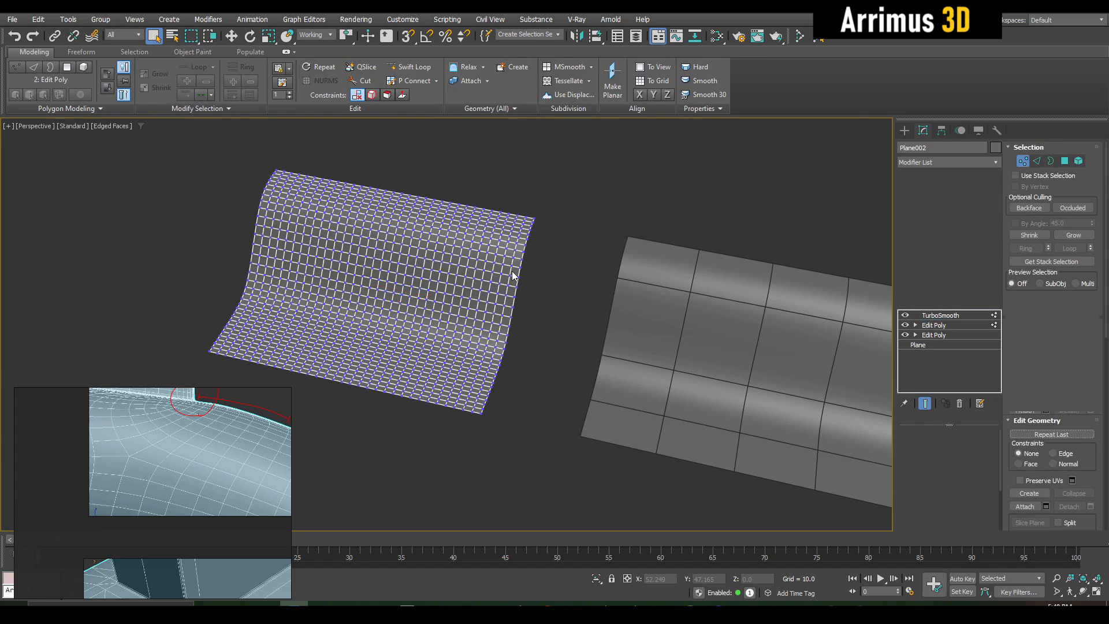
{"action": "key", "text": "ctrl+q"}
{"action": "scroll", "coordinate": [393, 283], "scroll_direction": "up", "scroll_amount": 4}
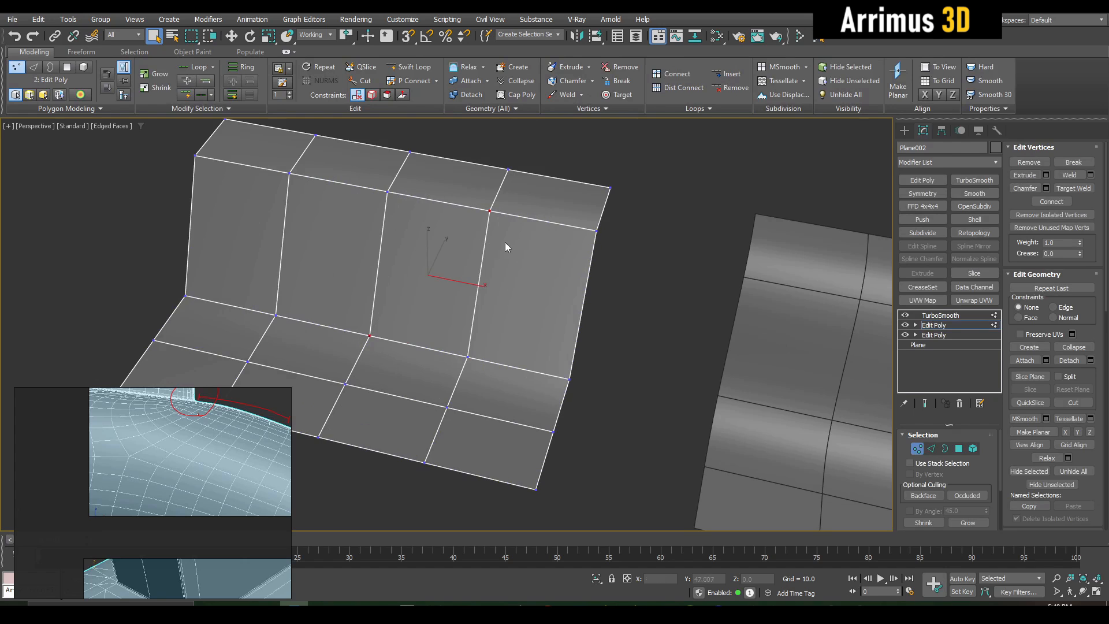
{"action": "key", "text": "ctrl+q"}
{"action": "key", "text": "F4"}
{"action": "scroll", "coordinate": [524, 281], "scroll_direction": "down", "scroll_amount": 5}
{"action": "key", "text": "1"}
- Compare the smoothed shading of both planes from several angles, checking the area around the copy's diagonal edge
{"action": "middle_click_drag", "start_coordinate": [538, 284], "coordinate": [550, 258], "text": "alt"}
{"action": "left_click", "coordinate": [575, 327]}
{"action": "mouse_move", "coordinate": [576, 330]}
{"action": "middle_mouse_down", "text": "alt"}
{"action": "mouse_move", "coordinate": [586, 381]}
{"action": "mouse_move", "coordinate": [570, 392]}
{"action": "mouse_move", "coordinate": [566, 345]}
{"action": "middle_mouse_up", "text": "alt"}
{"action": "middle_click_drag", "start_coordinate": [472, 328], "coordinate": [505, 335], "text": "alt"}
{"action": "scroll", "coordinate": [469, 338], "scroll_direction": "up", "scroll_amount": 4}
{"action": "scroll", "coordinate": [505, 386], "scroll_direction": "down", "scroll_amount": 2}
{"action": "scroll", "coordinate": [504, 335], "scroll_direction": "down", "scroll_amount": 2}
{"action": "middle_click_drag", "start_coordinate": [631, 373], "coordinate": [624, 350]}
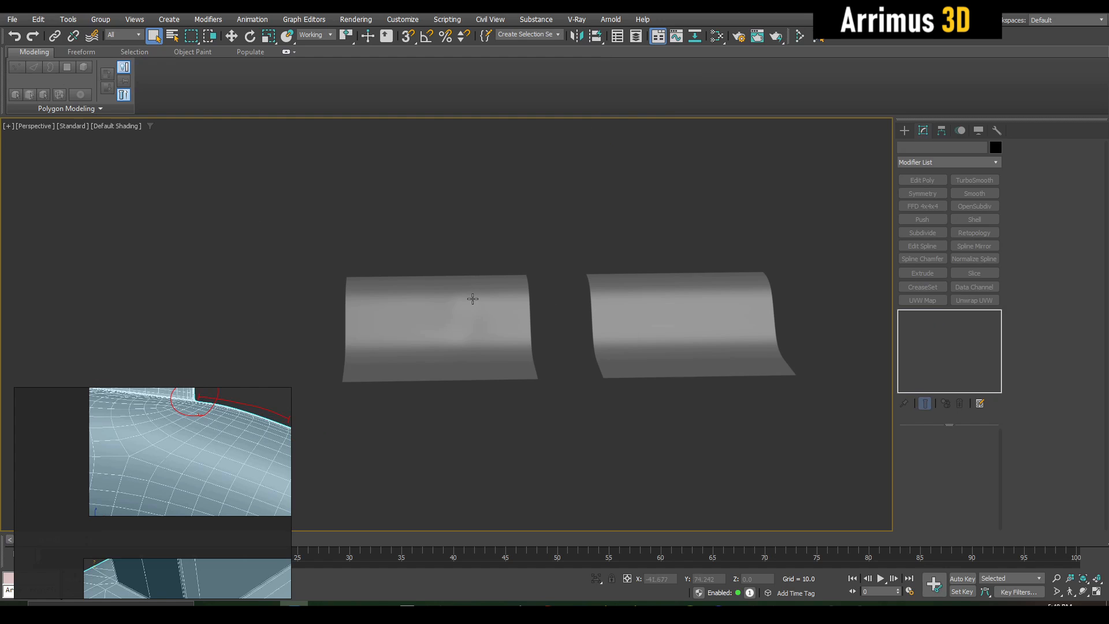
{"action": "middle_click_drag", "start_coordinate": [517, 292], "coordinate": [562, 337], "text": "alt"}
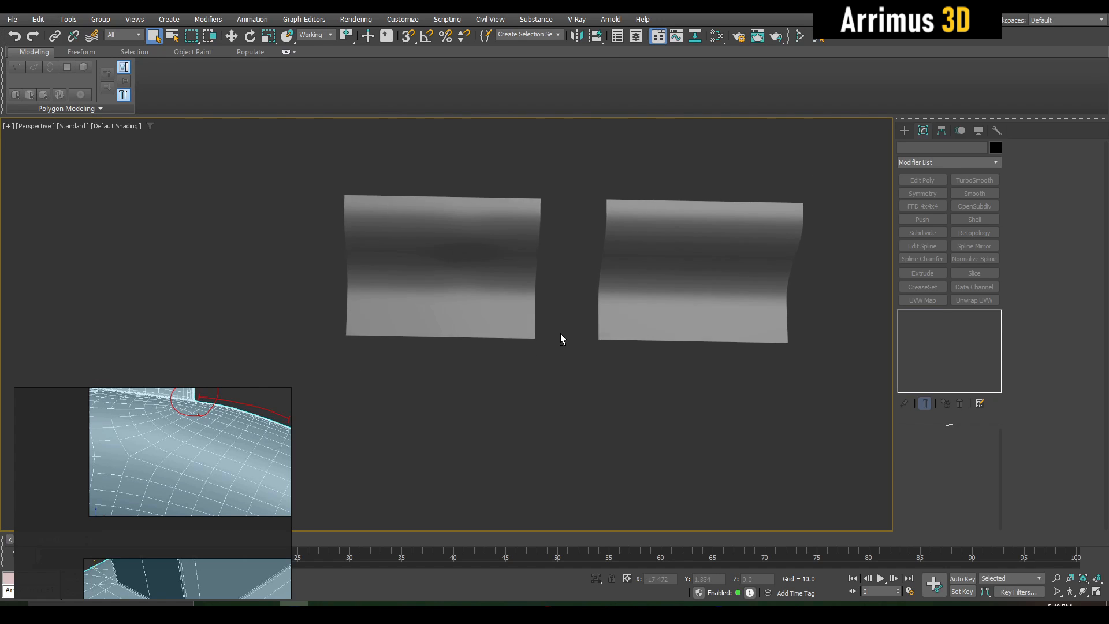
{"action": "scroll", "coordinate": [500, 262], "scroll_direction": "up", "scroll_amount": 4}
{"action": "scroll", "coordinate": [500, 261], "scroll_direction": "down", "scroll_amount": 4}
{"action": "scroll", "coordinate": [363, 279], "scroll_direction": "up", "scroll_amount": 3}
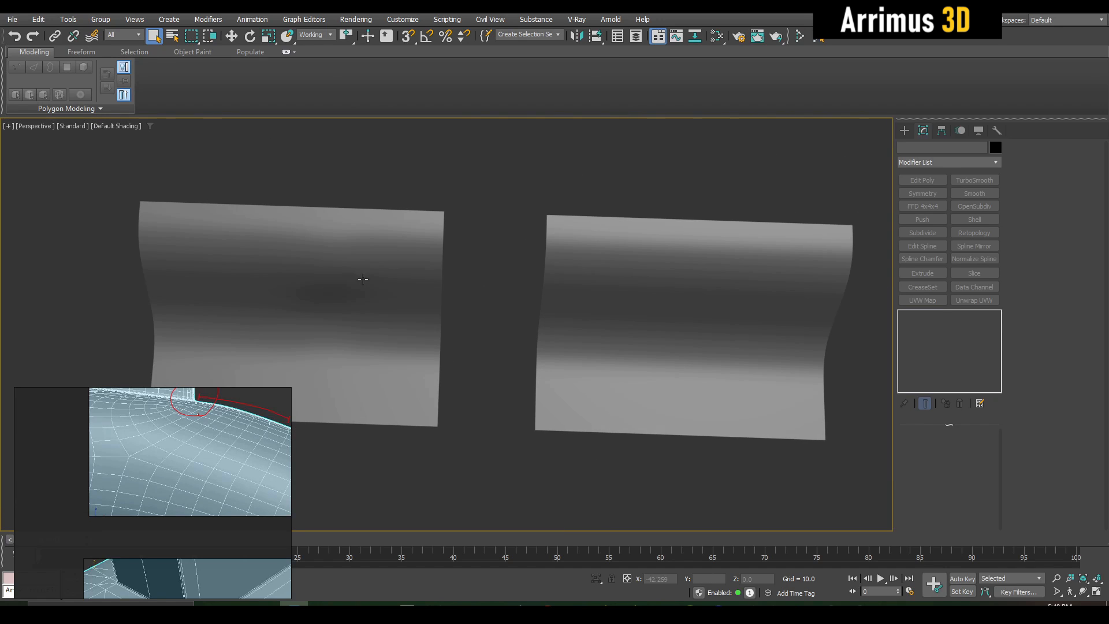
{"action": "scroll", "coordinate": [525, 310], "scroll_direction": "down", "scroll_amount": 3}
{"action": "middle_click_drag", "start_coordinate": [525, 310], "coordinate": [554, 283], "text": "alt"}
{"action": "scroll", "coordinate": [574, 286], "scroll_direction": "up", "scroll_amount": 3}
{"action": "key", "text": "F4"}
{"action": "key", "text": "F4"}
{"action": "key", "text": "F4"}
- Turn off Isoline Display on the original plane's TurboSmooth and set its iterations to 2
{"action": "left_click", "coordinate": [642, 293]}
{"action": "middle_click_drag", "start_coordinate": [646, 293], "coordinate": [536, 301]}
{"action": "scroll", "coordinate": [527, 298], "scroll_direction": "down", "scroll_amount": 3}
{"action": "key", "text": "w"}
{"action": "scroll", "coordinate": [533, 299], "scroll_direction": "up", "scroll_amount": 3}
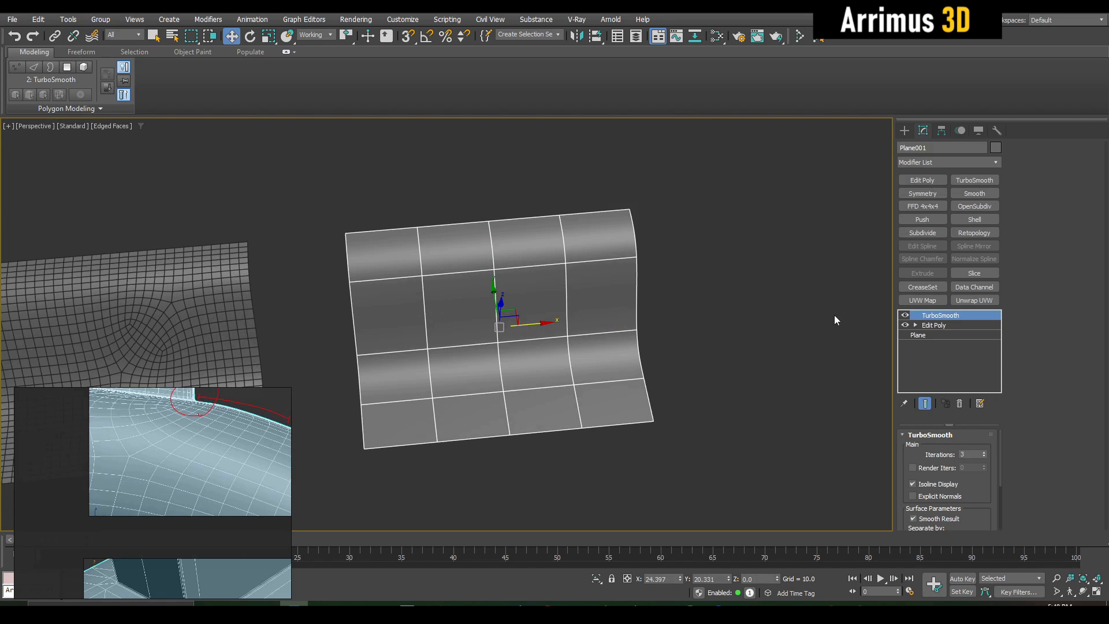
{"action": "left_click", "coordinate": [959, 484]}
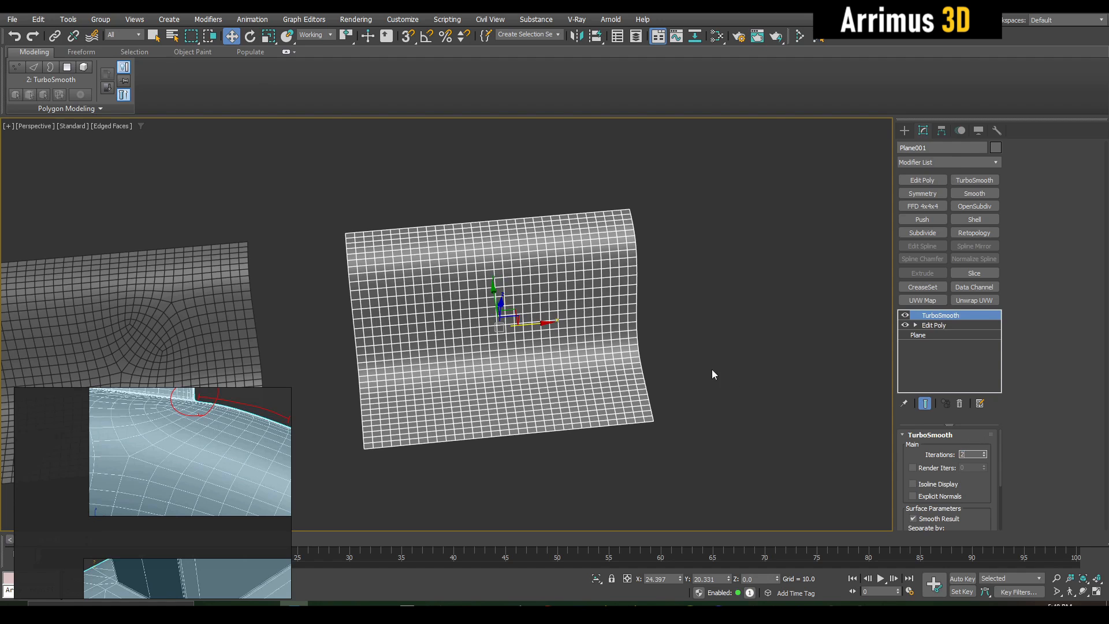
{"action": "key", "text": "Return"}
{"action": "middle_click_drag", "start_coordinate": [712, 370], "coordinate": [657, 326], "text": "alt"}
- Add an Edit Poly above the original plane's TurboSmooth and cut a diagonal line between two vertices across the dense sloped area
{"action": "left_click", "coordinate": [923, 181]}
{"action": "key", "text": "1"}
{"action": "mouse_move", "coordinate": [581, 324]}
{"action": "middle_mouse_down", "text": "alt"}
{"action": "mouse_move", "coordinate": [577, 350]}
{"action": "mouse_move", "coordinate": [579, 321]}
{"action": "middle_mouse_up", "text": "alt"}
{"action": "scroll", "coordinate": [579, 321], "scroll_direction": "up", "scroll_amount": 4}
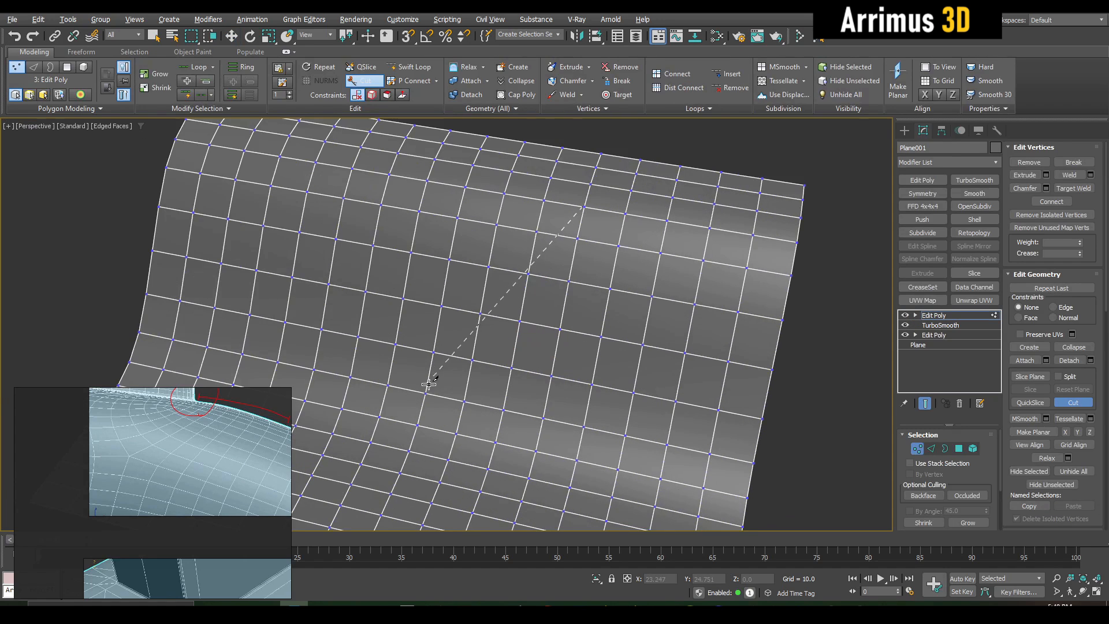
{"action": "scroll", "coordinate": [491, 318], "scroll_direction": "up", "scroll_amount": 4}
- Examine the small triangular faces along the diagonal cut by selecting them one after another
{"action": "key", "text": "4"}
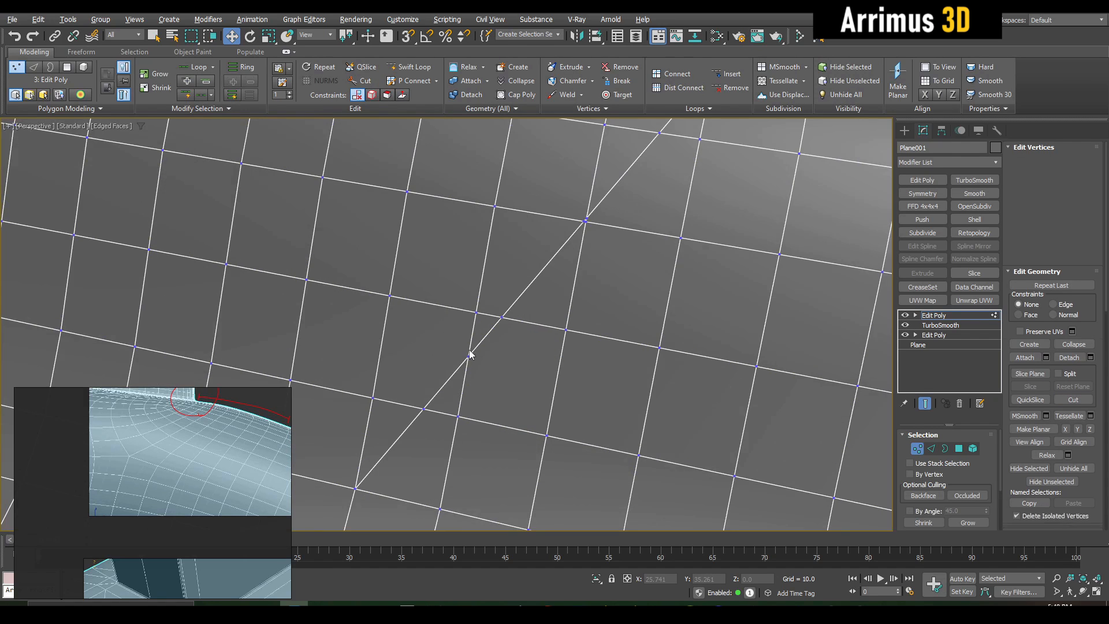
{"action": "middle_click_drag", "start_coordinate": [453, 386], "coordinate": [461, 373]}
{"action": "left_click", "coordinate": [463, 376]}
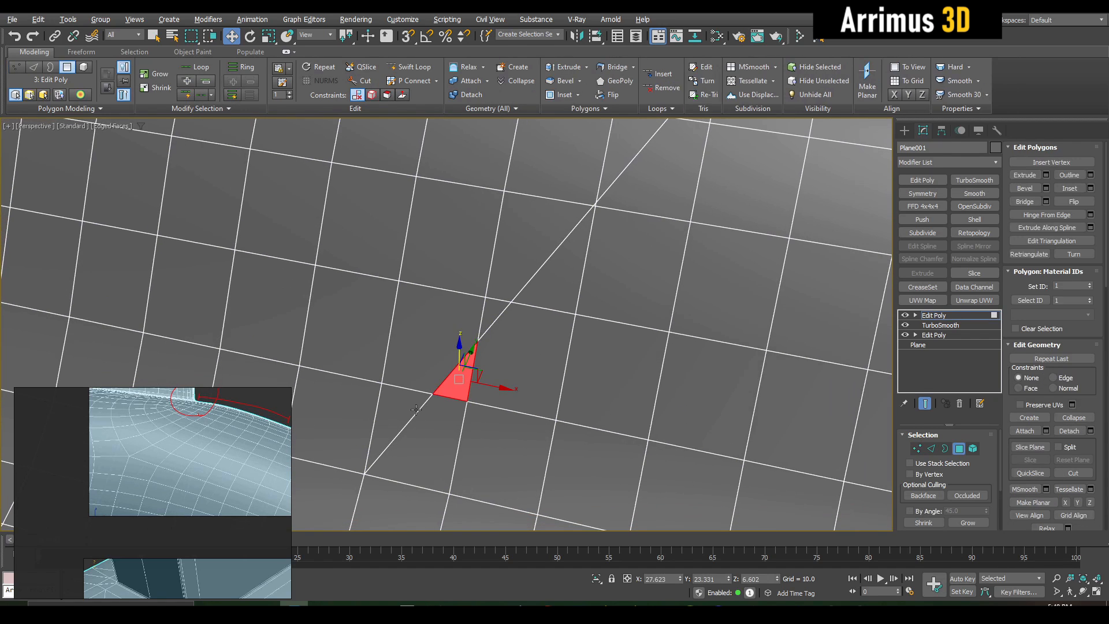
{"action": "key", "text": "q"}
{"action": "left_click", "coordinate": [416, 409]}
{"action": "left_click", "coordinate": [496, 308]}
{"action": "left_click", "coordinate": [611, 158]}
{"action": "scroll", "coordinate": [624, 156], "scroll_direction": "down", "scroll_amount": 4}
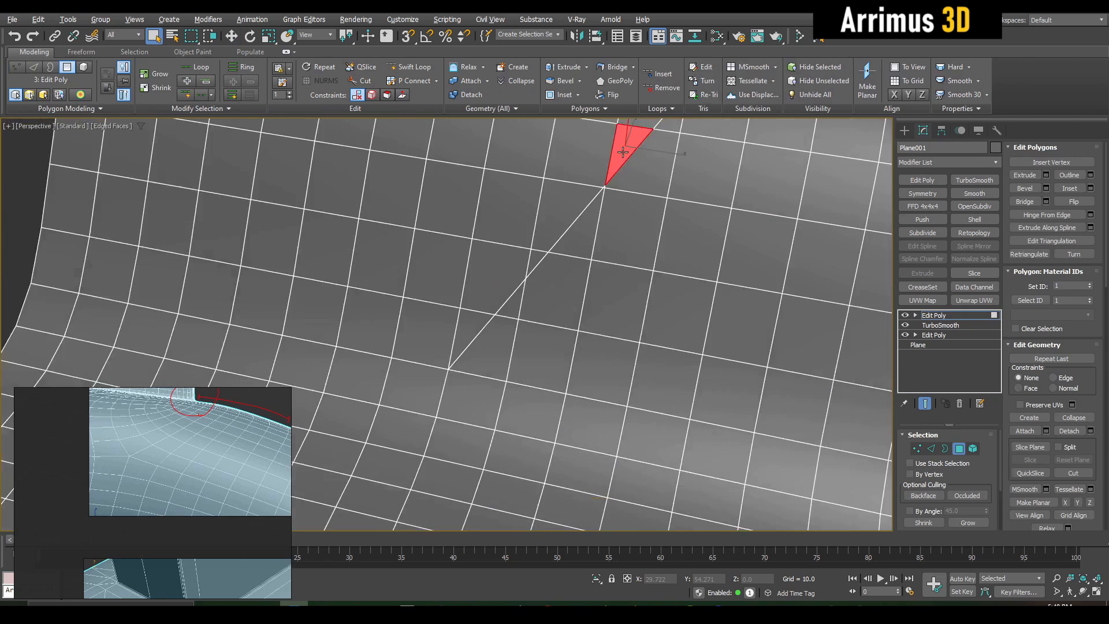
{"action": "key", "text": "4"}
- Hide the edge display and add a second TurboSmooth with 2 iterations on top of the cut plane
{"action": "key", "text": "F4"}
{"action": "left_click", "coordinate": [961, 179]}
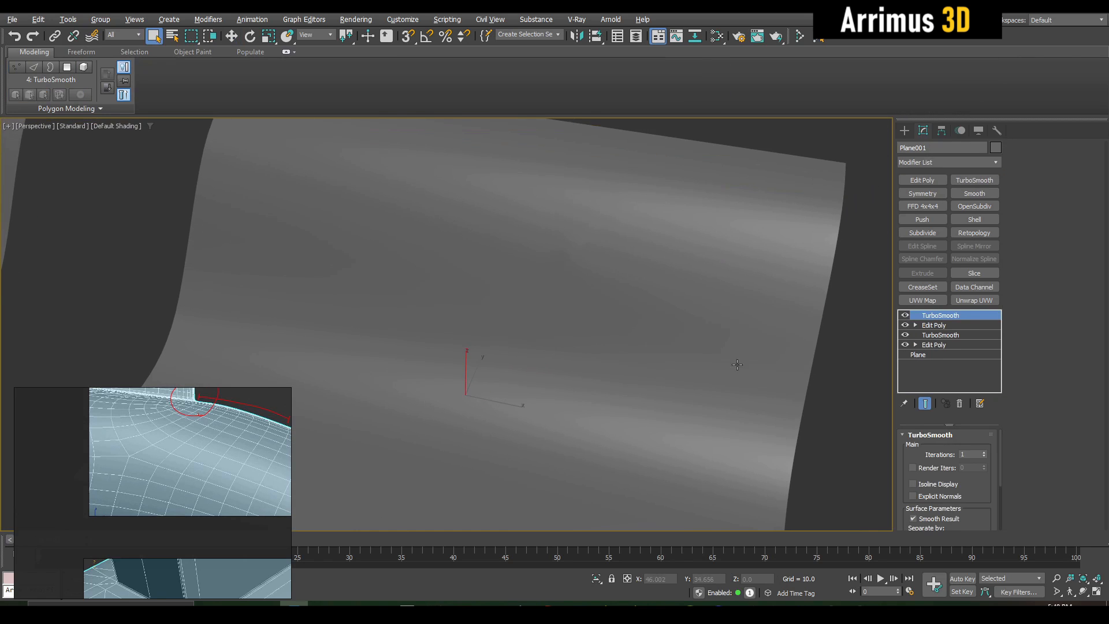
{"action": "type", "text": "2"}
{"action": "key", "text": "Return"}
{"action": "scroll", "coordinate": [635, 373], "scroll_direction": "down", "scroll_amount": 5}
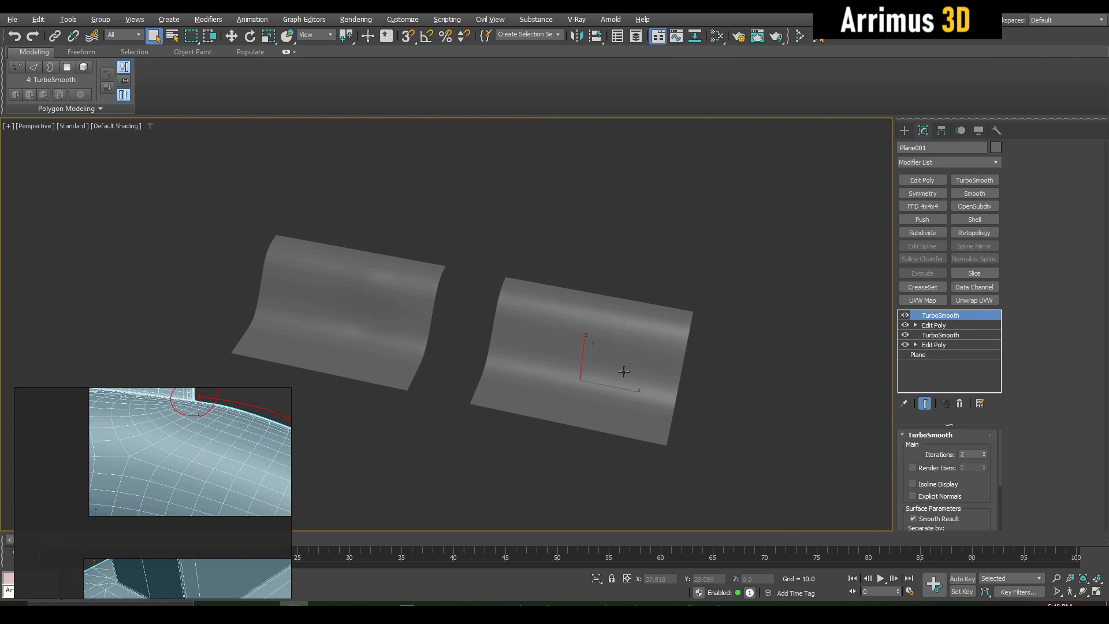
- Inspect the dense cut plane beside the low-density copy with and without edges, comparing shading distortion under different view angles
{"action": "middle_click_drag", "start_coordinate": [635, 373], "coordinate": [603, 381], "text": "alt"}
{"action": "left_click", "coordinate": [647, 392]}
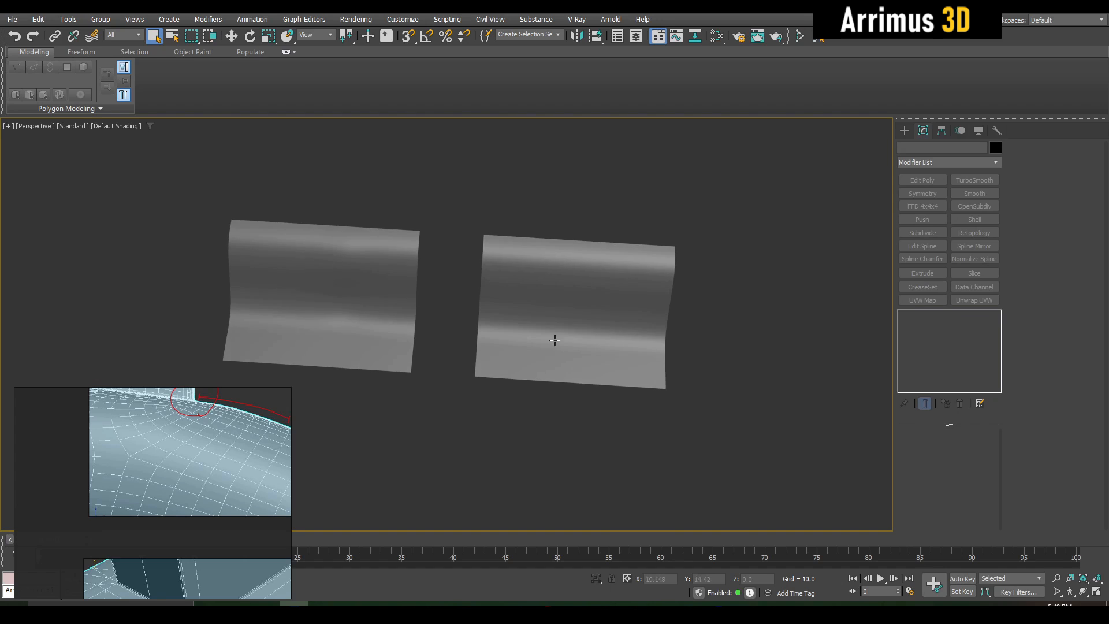
{"action": "mouse_move", "coordinate": [555, 341]}
{"action": "middle_mouse_down", "text": "alt"}
{"action": "mouse_move", "coordinate": [505, 300]}
{"action": "mouse_move", "coordinate": [658, 302]}
{"action": "middle_mouse_up", "text": "alt"}
{"action": "scroll", "coordinate": [502, 302], "scroll_direction": "up", "scroll_amount": 3}
{"action": "key", "text": "F4"}
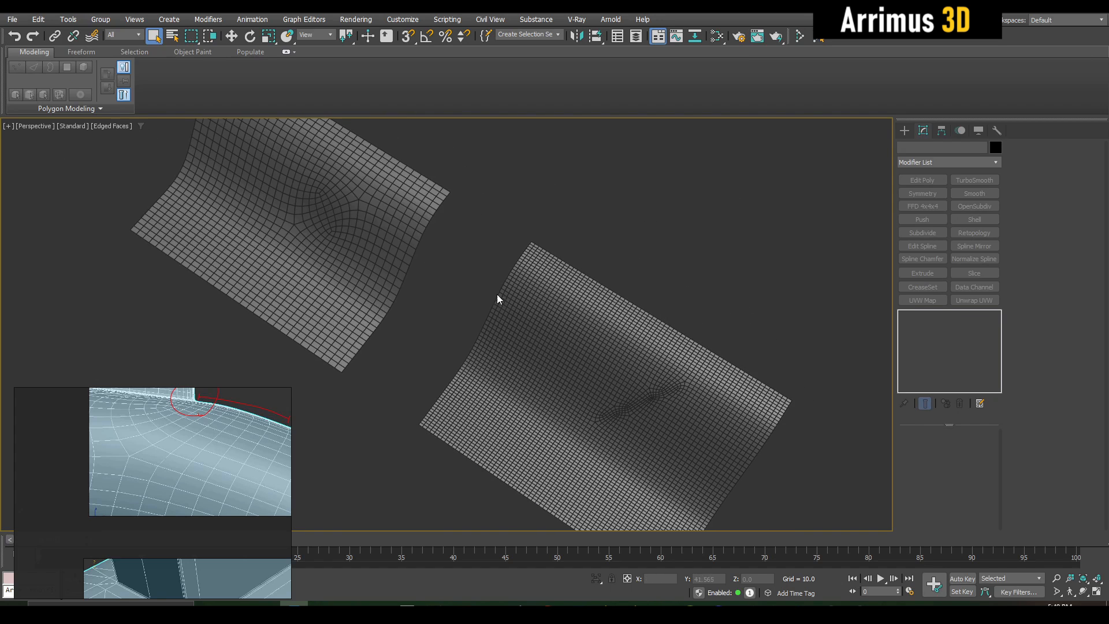
{"action": "key", "text": "F4"}
{"action": "mouse_move", "coordinate": [500, 299]}
{"action": "middle_mouse_down", "text": "alt"}
{"action": "mouse_move", "coordinate": [493, 329]}
{"action": "mouse_move", "coordinate": [485, 280]}
{"action": "mouse_move", "coordinate": [579, 277]}
{"action": "middle_mouse_up", "text": "alt"}
{"action": "scroll", "coordinate": [650, 353], "scroll_direction": "up", "scroll_amount": 3}
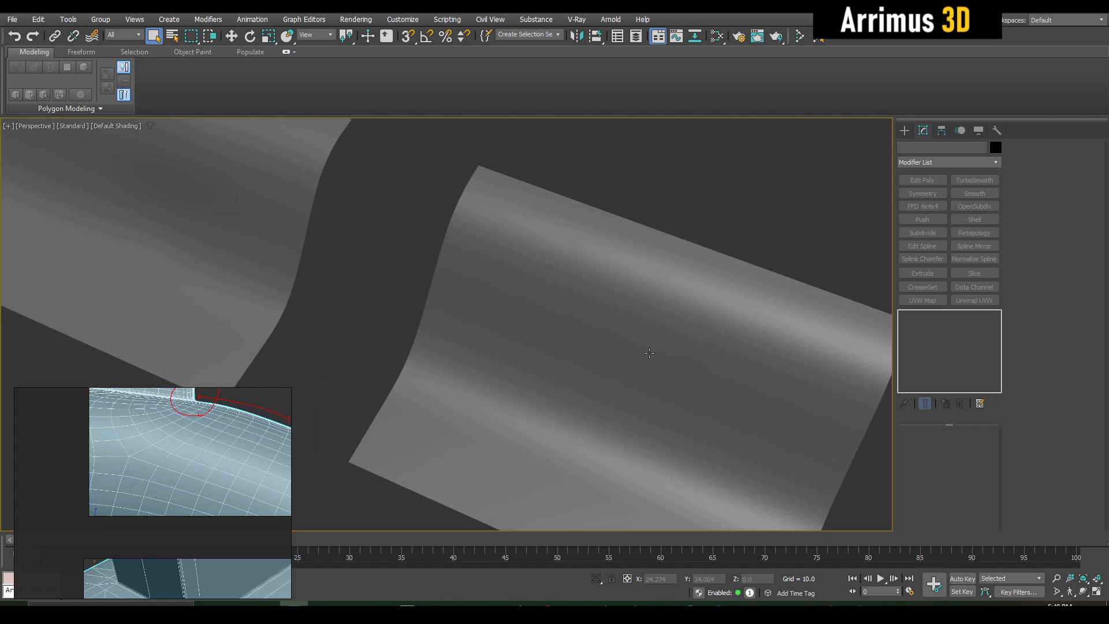
{"action": "key", "text": "F4"}
{"action": "key", "text": "F4"}
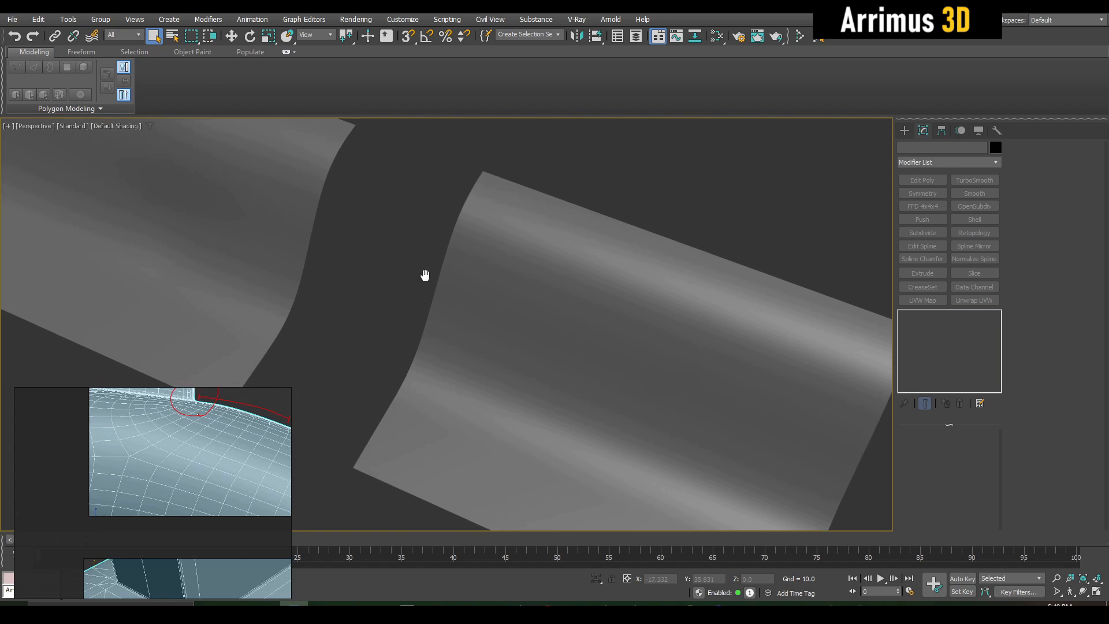
{"action": "middle_click_drag", "start_coordinate": [426, 275], "coordinate": [422, 247], "text": "alt"}
{"action": "scroll", "coordinate": [468, 255], "scroll_direction": "down", "scroll_amount": 5}
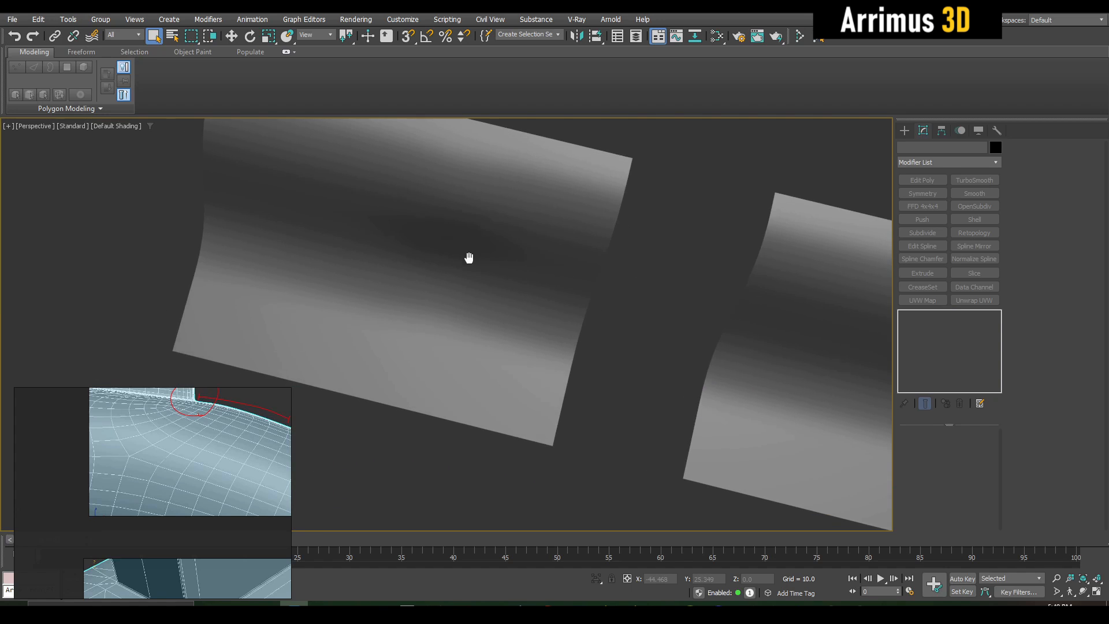
- Select both comparison planes and delete them to empty the scene
{"action": "key", "text": "F4"}
{"action": "key", "text": "F4"}
{"action": "key", "text": "F4"}
{"action": "left_click_drag", "start_coordinate": [474, 198], "coordinate": [714, 371]}
{"action": "key", "text": "Delete"}
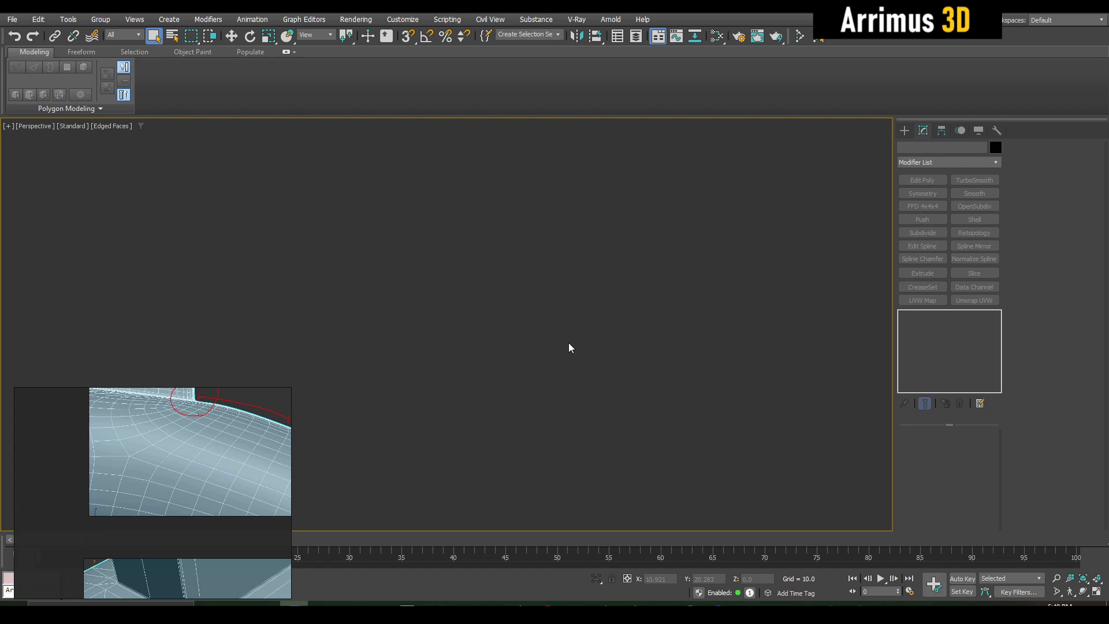
- Create a 16-sided cylinder with a radius of about 19.3 and a height of about 34, and show its parameters
{"action": "key", "text": "c"}
{"action": "scroll", "coordinate": [212, 505], "scroll_direction": "down", "scroll_amount": 3}
{"action": "middle_click_drag", "start_coordinate": [211, 508], "coordinate": [193, 407]}
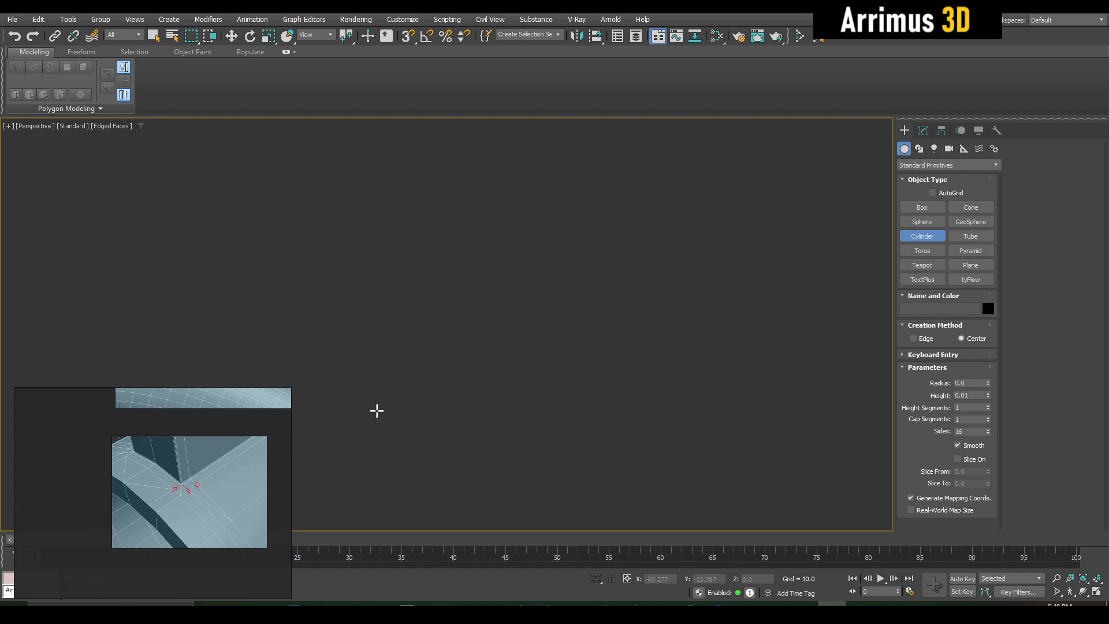
{"action": "left_click_drag", "start_coordinate": [474, 376], "coordinate": [501, 320]}
{"action": "left_click", "coordinate": [523, 234]}
{"action": "right_click", "coordinate": [552, 255]}
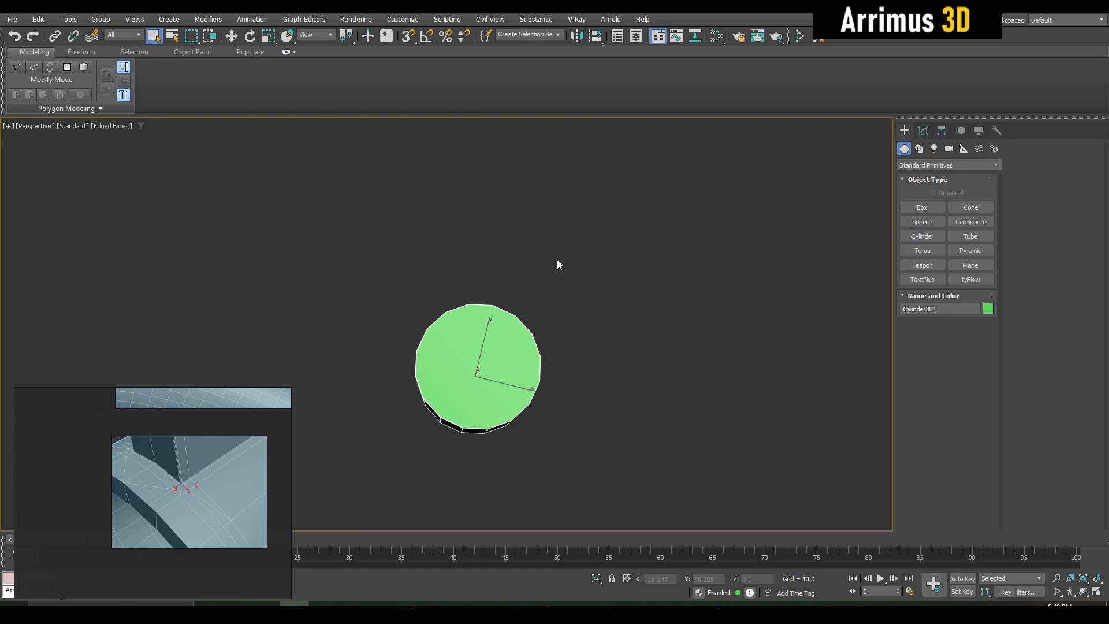
{"action": "key", "text": "w"}
{"action": "middle_click_drag", "start_coordinate": [761, 341], "coordinate": [755, 245], "text": "alt"}
{"action": "left_click", "coordinate": [927, 134]}
{"action": "middle_click_drag", "start_coordinate": [688, 258], "coordinate": [677, 311], "text": "alt"}
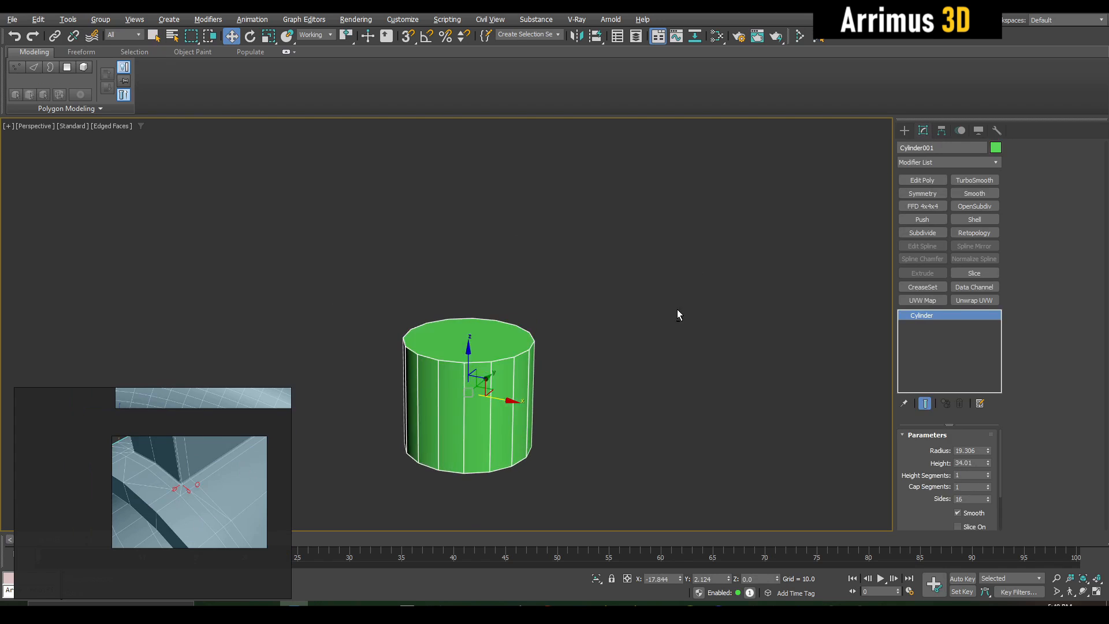
- Rotate the cylinder about its X axis with angle snapping so that it lies on its side
{"action": "key", "text": "e"}
{"action": "middle_click_drag", "start_coordinate": [518, 382], "coordinate": [531, 327]}
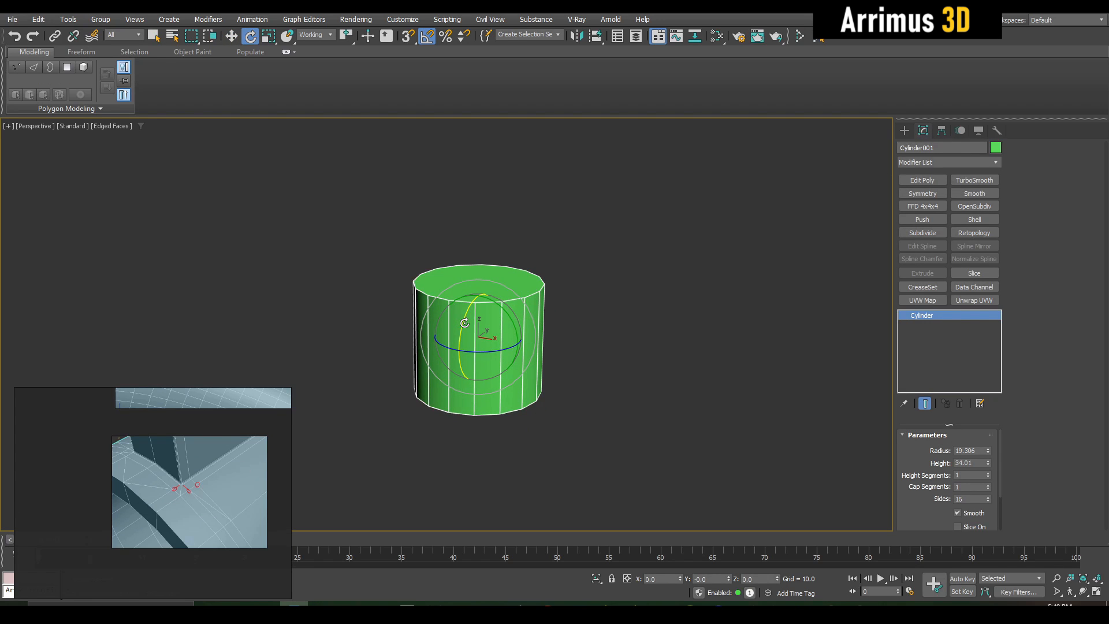
{"action": "left_click_drag", "start_coordinate": [461, 323], "coordinate": [456, 379]}
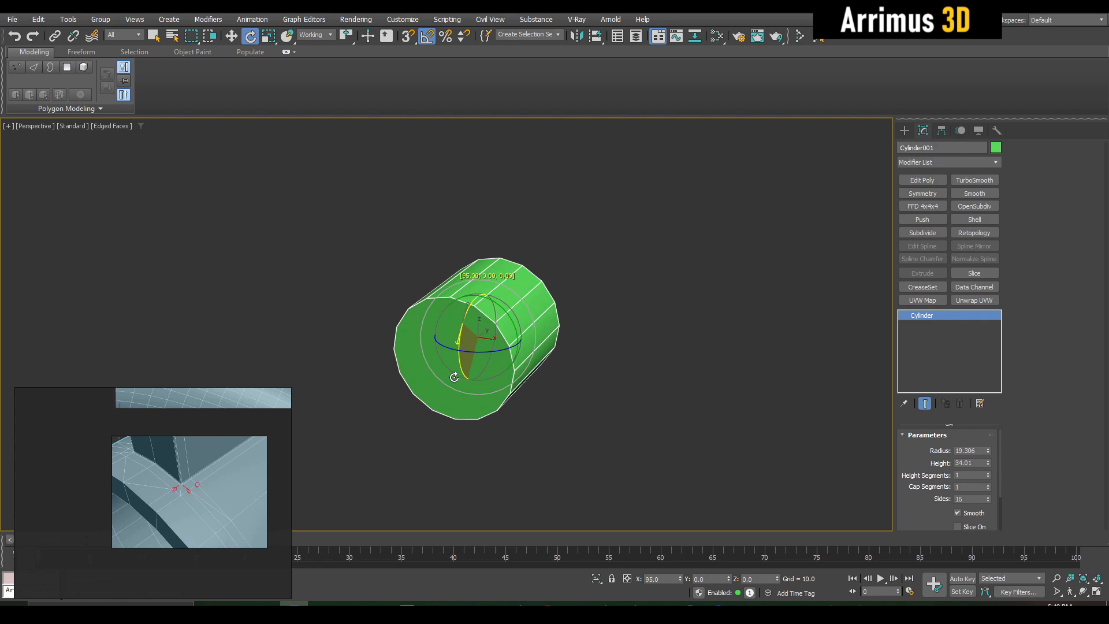
{"action": "middle_click_drag", "start_coordinate": [454, 377], "coordinate": [395, 341], "text": "alt"}
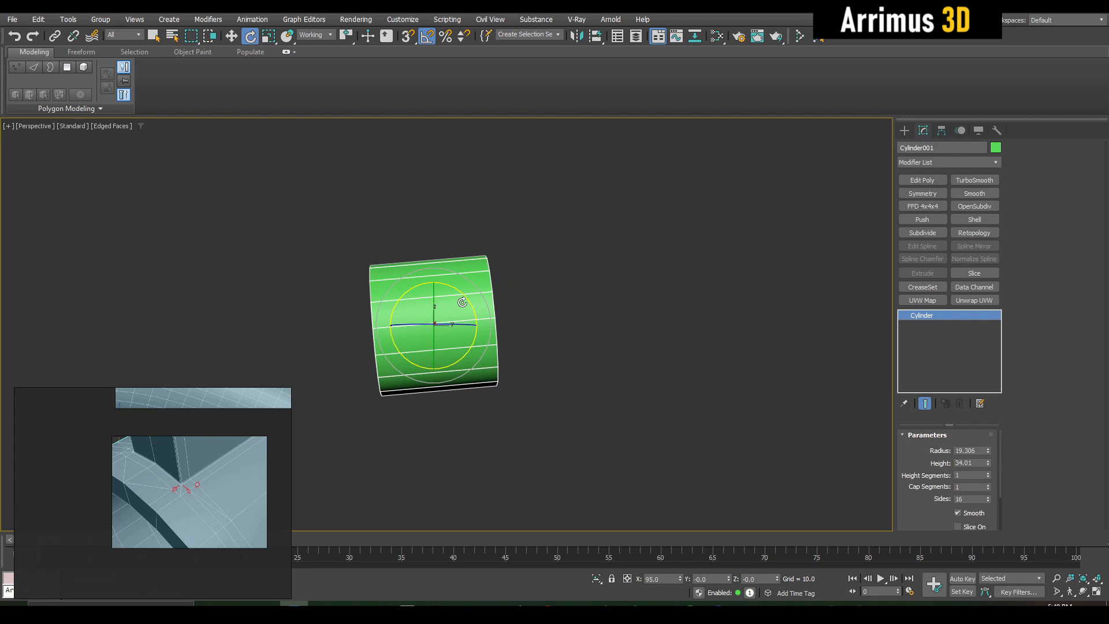
{"action": "left_click_drag", "start_coordinate": [462, 303], "coordinate": [469, 301]}
{"action": "key", "text": "a"}
{"action": "key", "text": "q"}
- Add an Edit Poly, then inset both end caps of the cylinder and bridge them into a through hole
{"action": "middle_click_drag", "start_coordinate": [478, 309], "coordinate": [544, 309], "text": "alt"}
{"action": "scroll", "coordinate": [538, 315], "scroll_direction": "up", "scroll_amount": 3}
{"action": "key", "text": "shift+e"}
{"action": "key", "text": "4"}
{"action": "left_click", "coordinate": [525, 293]}
{"action": "scroll", "coordinate": [544, 308], "scroll_direction": "up", "scroll_amount": 3}
{"action": "key", "text": "i"}
{"action": "left_click_drag", "start_coordinate": [538, 273], "coordinate": [550, 308]}
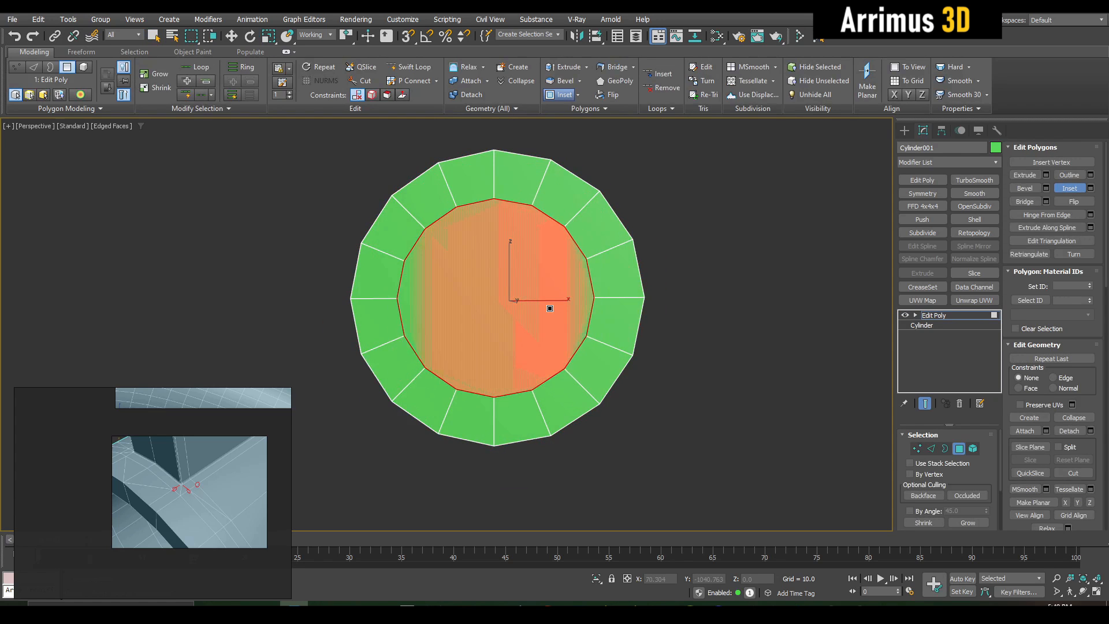
{"action": "left_click", "coordinate": [1035, 197]}
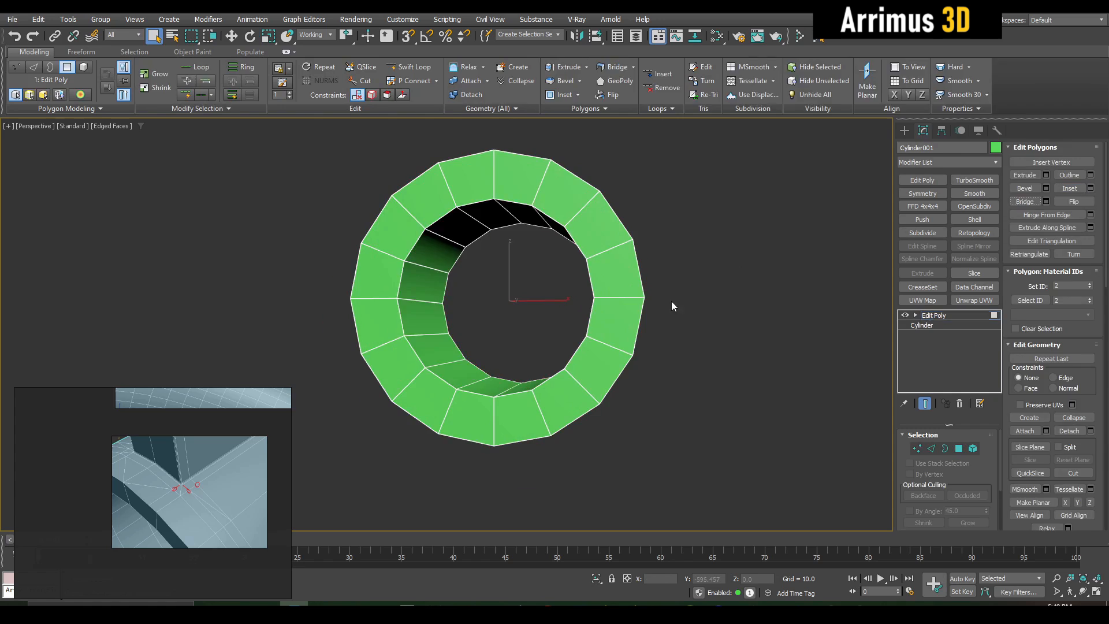
{"action": "key", "text": "4"}
- Add a second Edit Poly and crease the inner and outer rim edge loops at both ends of the tube
{"action": "middle_click_drag", "start_coordinate": [670, 301], "coordinate": [648, 317], "text": "alt"}
{"action": "middle_click_drag", "start_coordinate": [579, 272], "coordinate": [552, 280]}
{"action": "key", "text": "shift+e"}
{"action": "key", "text": "2"}
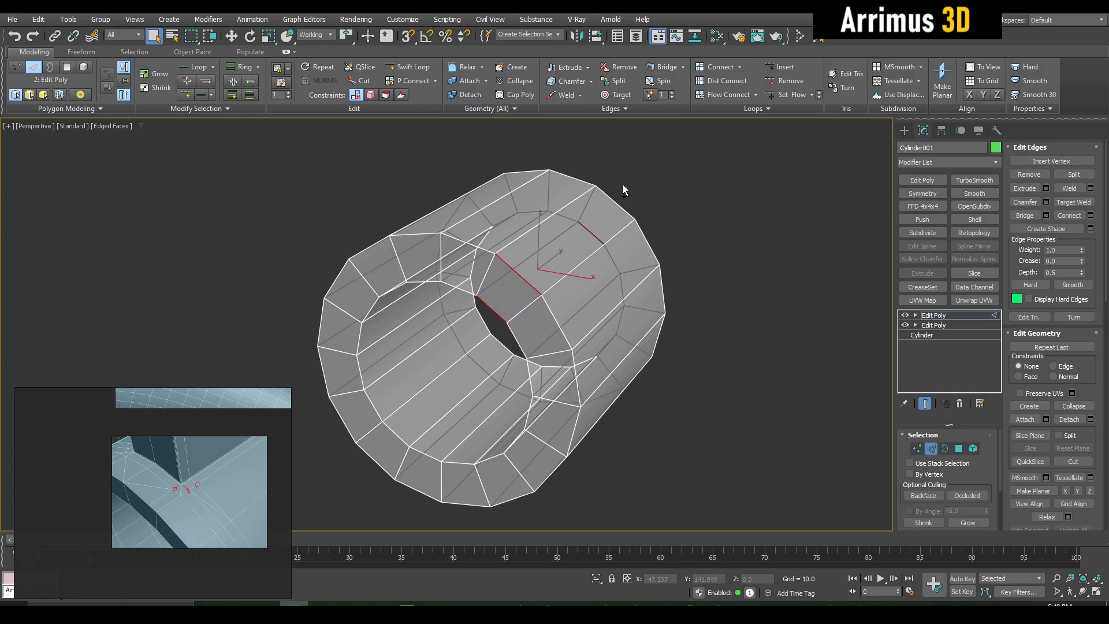
{"action": "left_click", "coordinate": [610, 213], "text": "ctrl"}
{"action": "key", "text": "alt+l"}
{"action": "key", "text": "alt+x"}
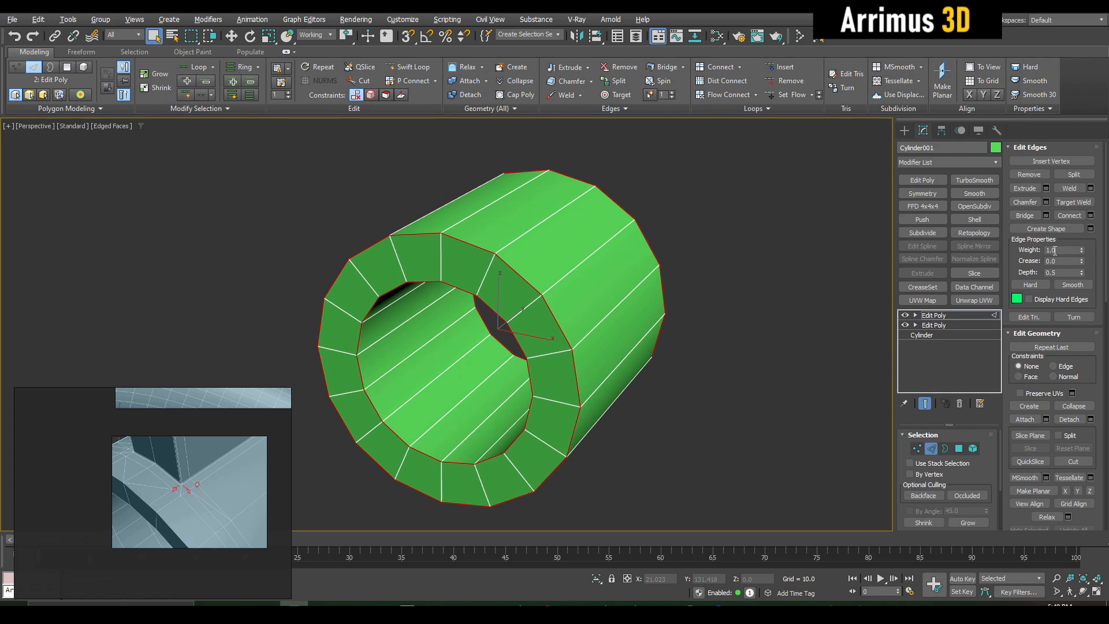
{"action": "middle_click_drag", "start_coordinate": [708, 329], "coordinate": [715, 332]}
{"action": "key", "text": "2"}
- Clone the tube along the X axis to place a copy beside the original
{"action": "key", "text": "w"}
{"action": "middle_click_drag", "start_coordinate": [533, 325], "coordinate": [511, 310]}
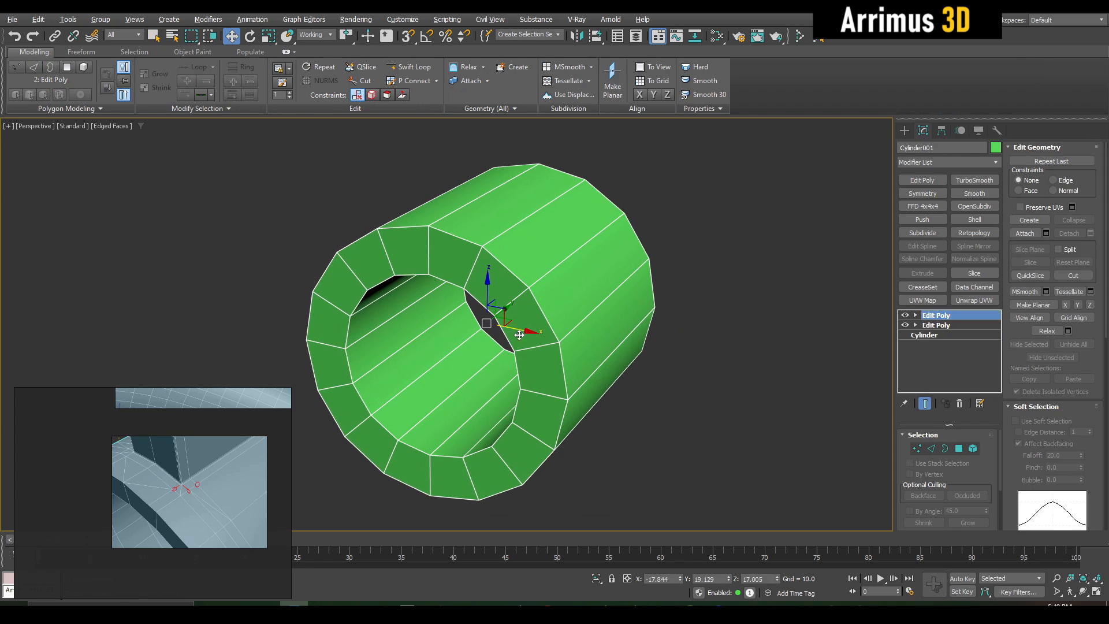
{"action": "left_click_drag", "start_coordinate": [520, 335], "coordinate": [582, 381], "text": "shift"}
{"action": "left_click", "coordinate": [553, 355]}
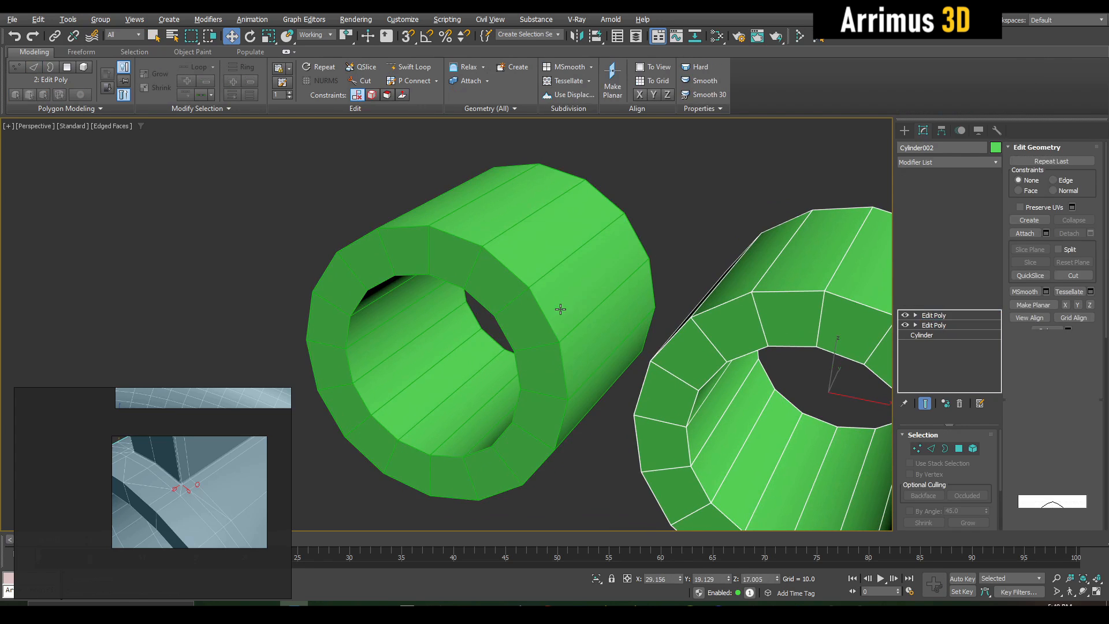
- Add an OpenSubdiv with 3 iterations to the original tube and check its shading without edges
{"action": "key", "text": "q"}
{"action": "left_click", "coordinate": [562, 310]}
{"action": "left_click", "coordinate": [974, 206]}
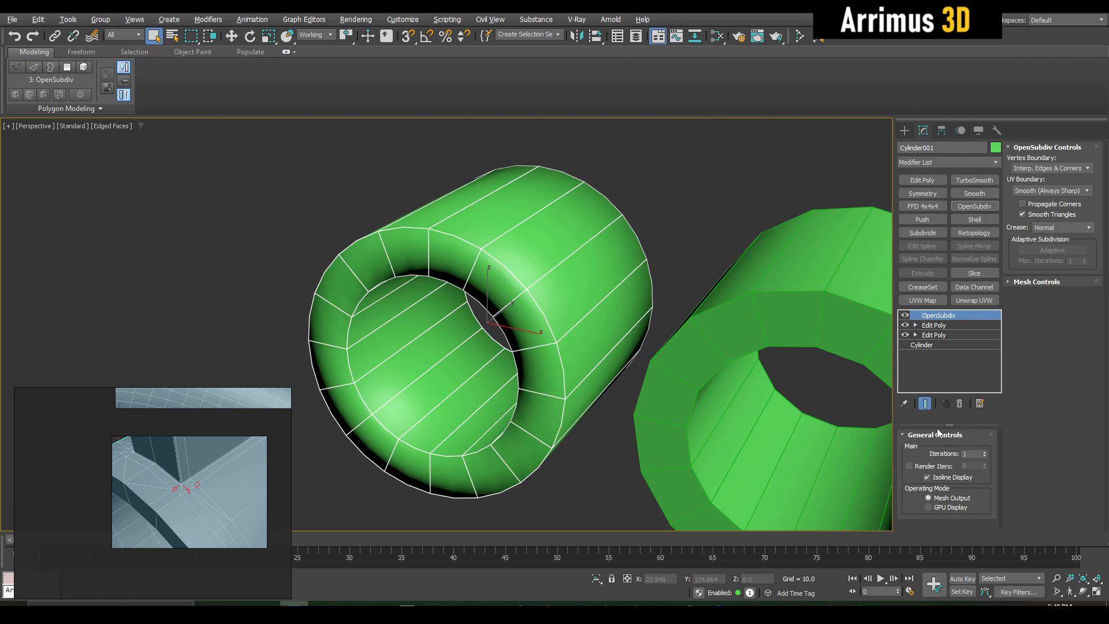
{"action": "double_click", "coordinate": [971, 454]}
{"action": "type", "text": "3"}
{"action": "middle_click_drag", "start_coordinate": [728, 389], "coordinate": [720, 387], "text": "alt"}
{"action": "key", "text": "F4"}
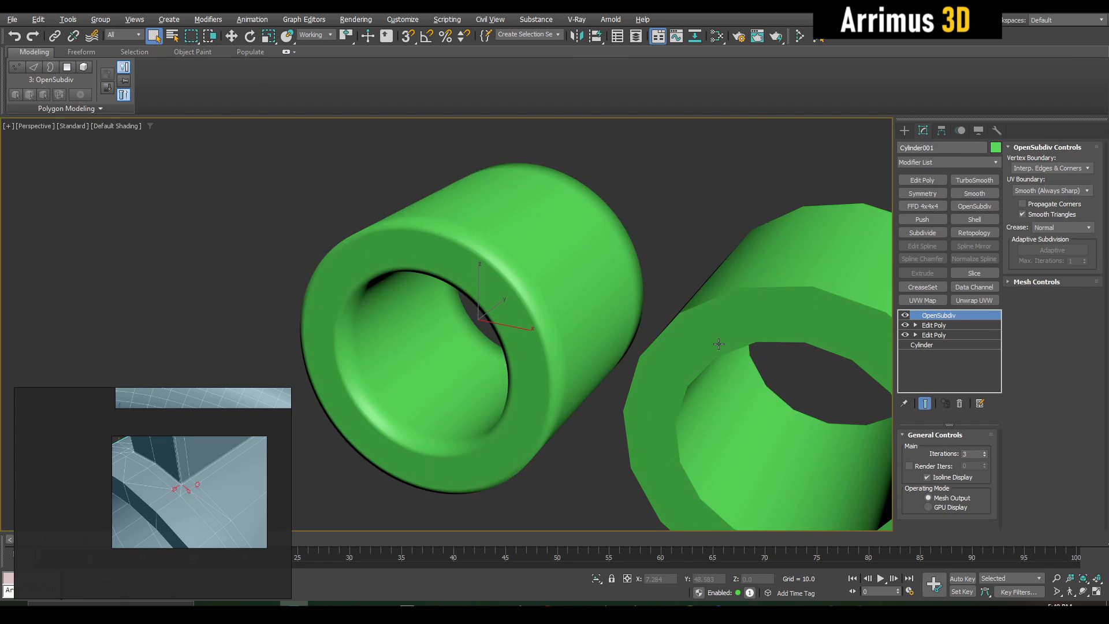
{"action": "scroll", "coordinate": [483, 271], "scroll_direction": "up", "scroll_amount": 2}
{"action": "scroll", "coordinate": [473, 267], "scroll_direction": "down", "scroll_amount": 4}
{"action": "key", "text": "F4"}
- Add an Edit Poly to the tube copy and connect two vertices diagonally across its outer wall
{"action": "left_click", "coordinate": [683, 307]}
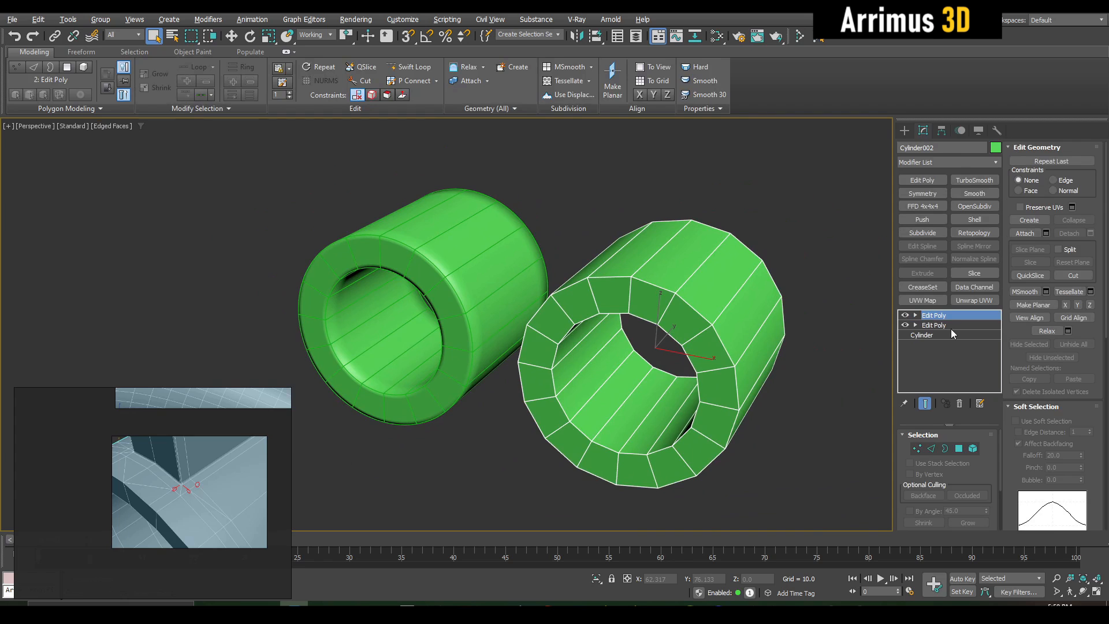
{"action": "scroll", "coordinate": [752, 316], "scroll_direction": "up", "scroll_amount": 4}
{"action": "key", "text": "shift+e"}
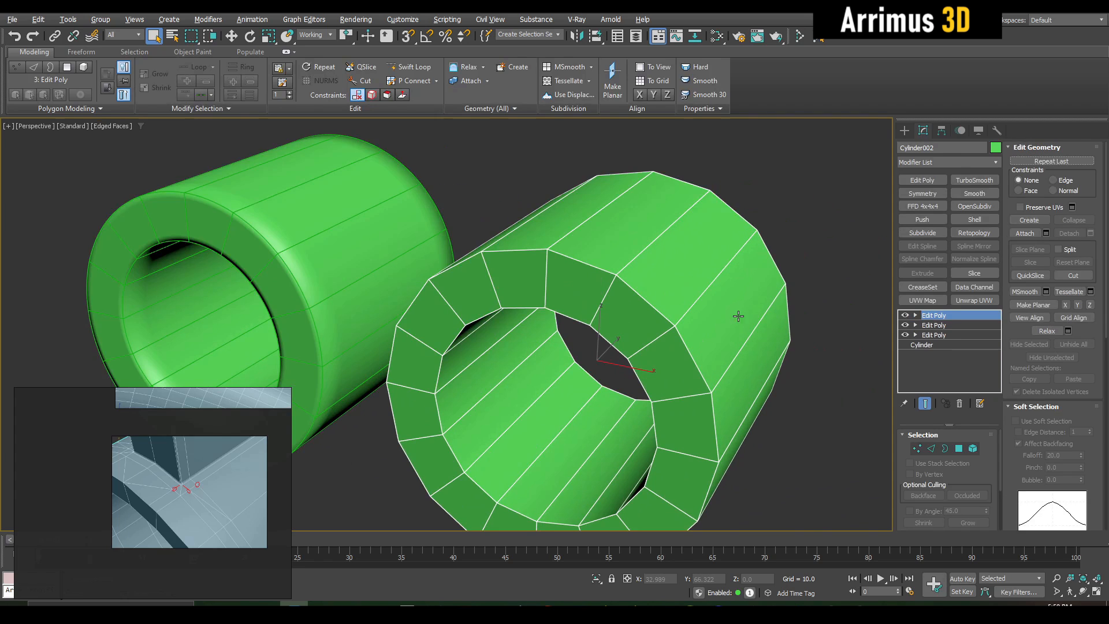
{"action": "key", "text": "1"}
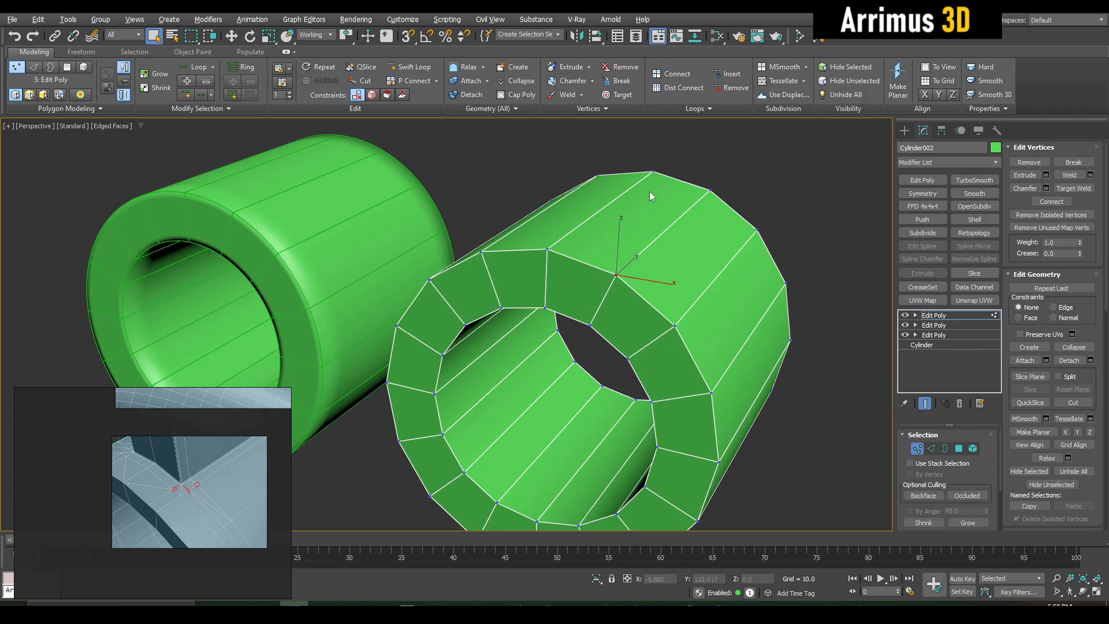
{"action": "left_click", "coordinate": [653, 173]}
{"action": "middle_click_drag", "start_coordinate": [653, 178], "coordinate": [650, 262], "text": "alt"}
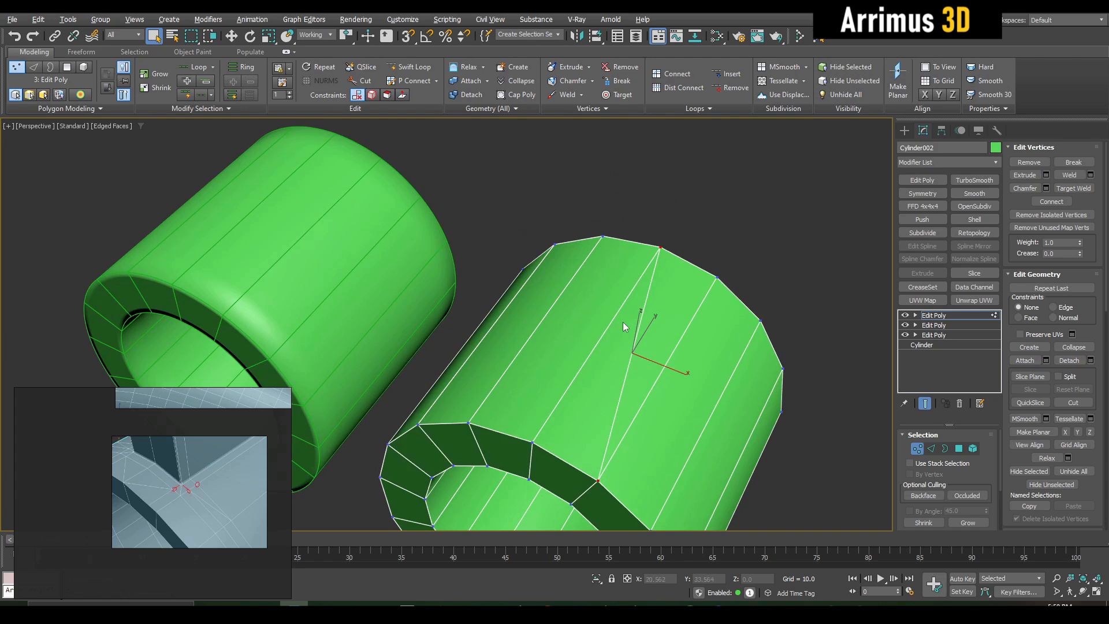
{"action": "key", "text": "1"}
- Add an OpenSubdiv with 3 iterations to the cut copy and inspect the rim where the diagonal ends
{"action": "key", "text": "F4"}
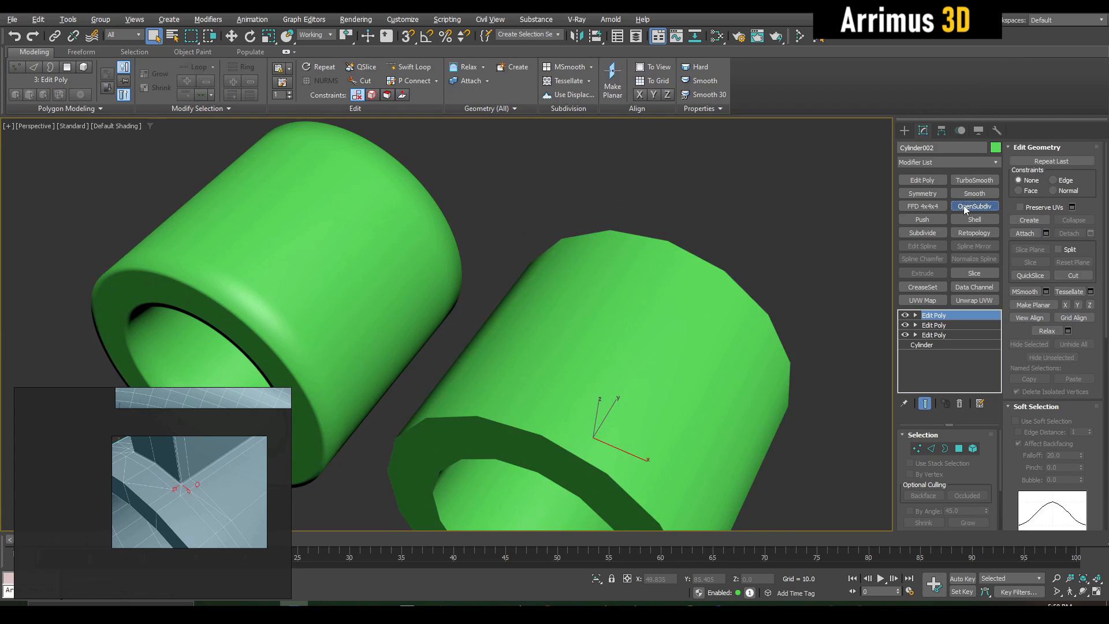
{"action": "left_click", "coordinate": [966, 207]}
{"action": "mouse_move", "coordinate": [809, 432]}
{"action": "middle_mouse_down", "text": "alt"}
{"action": "mouse_move", "coordinate": [724, 346]}
{"action": "mouse_move", "coordinate": [649, 371]}
{"action": "middle_mouse_up", "text": "alt"}
{"action": "scroll", "coordinate": [532, 325], "scroll_direction": "up", "scroll_amount": 5}
{"action": "key", "text": "F4"}
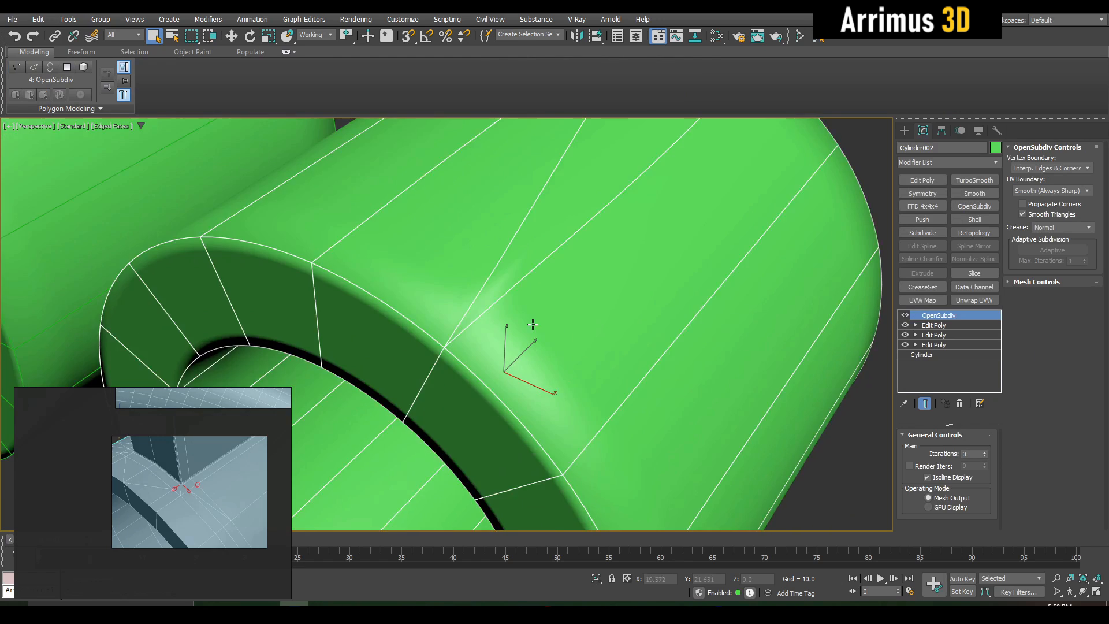
- Compare the shading of the clean tube and the diagonally cut copy with edges hidden and shown
{"action": "scroll", "coordinate": [533, 325], "scroll_direction": "down", "scroll_amount": 5}
{"action": "key", "text": "F4"}
{"action": "mouse_move", "coordinate": [550, 329]}
{"action": "middle_mouse_down", "text": "alt"}
{"action": "mouse_move", "coordinate": [535, 315]}
{"action": "mouse_move", "coordinate": [636, 285]}
{"action": "mouse_move", "coordinate": [627, 301]}
{"action": "mouse_move", "coordinate": [636, 314]}
{"action": "mouse_move", "coordinate": [627, 287]}
{"action": "mouse_move", "coordinate": [542, 302]}
{"action": "mouse_move", "coordinate": [376, 211]}
{"action": "mouse_move", "coordinate": [391, 266]}
{"action": "mouse_move", "coordinate": [370, 342]}
{"action": "mouse_move", "coordinate": [521, 328]}
{"action": "mouse_move", "coordinate": [513, 272]}
{"action": "middle_mouse_up", "text": "alt"}
{"action": "left_click", "coordinate": [376, 210]}
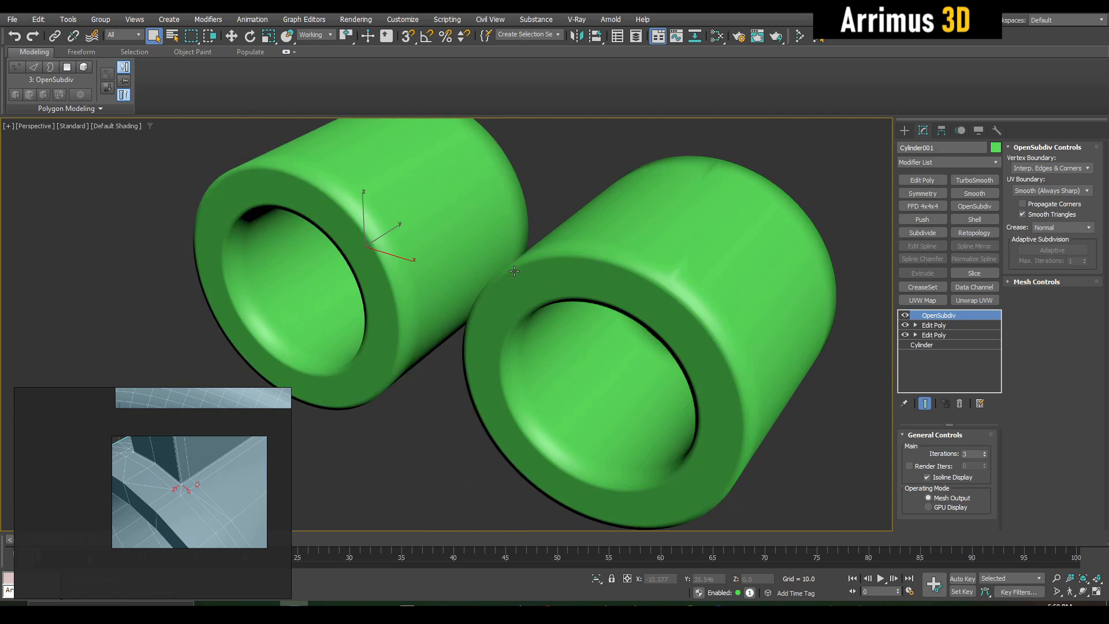
{"action": "key", "text": "F4"}
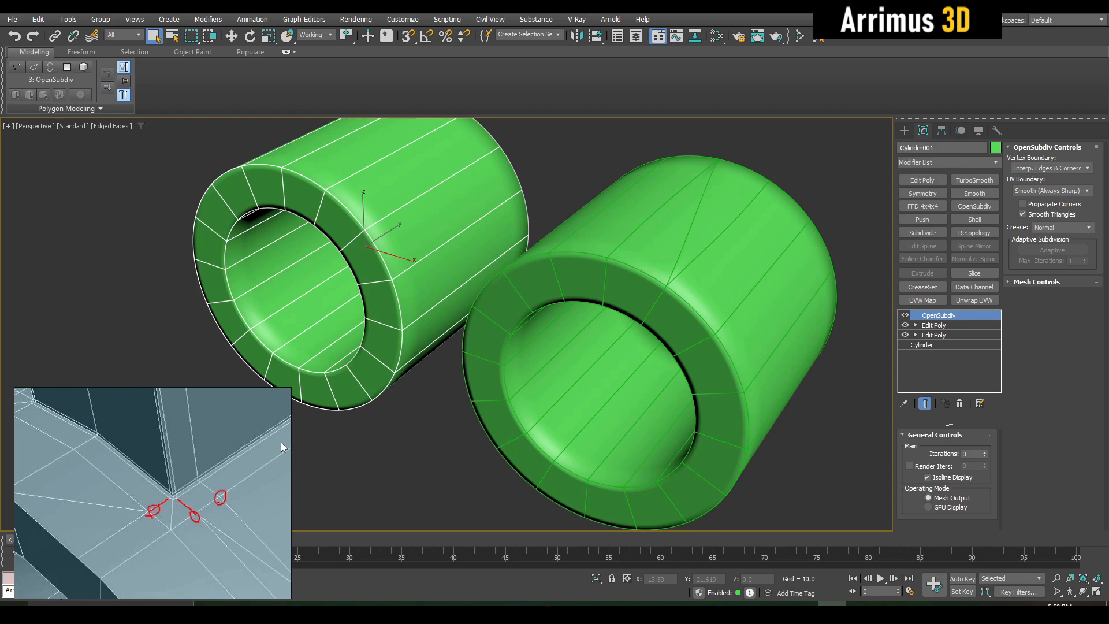
{"action": "left_click", "coordinate": [697, 263]}
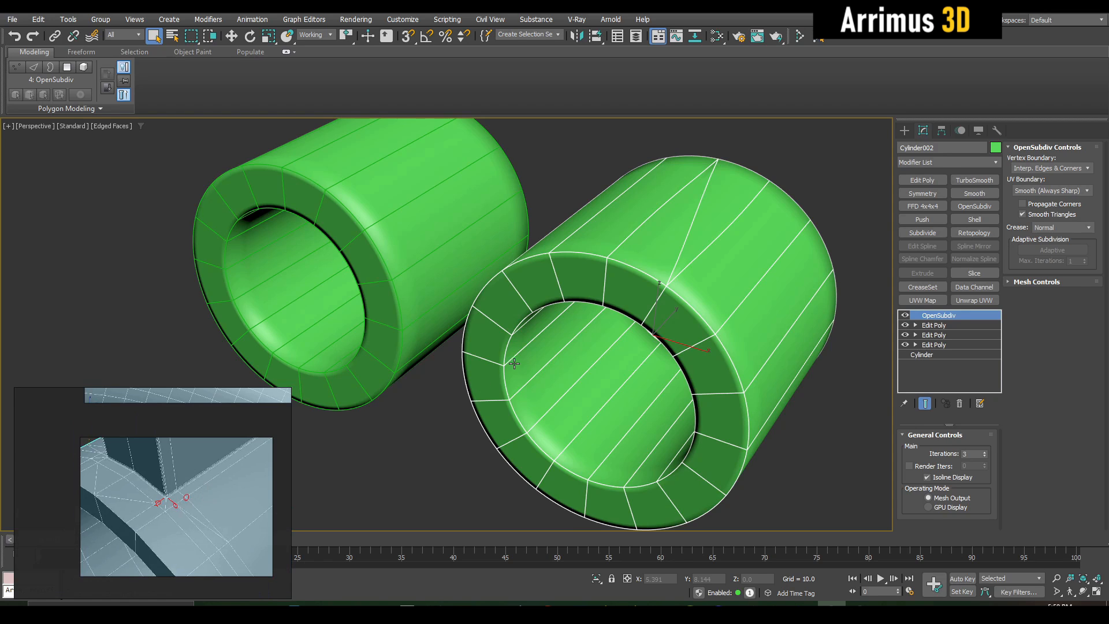
- Delete the diagonally cut copy and frame the remaining tube
{"action": "middle_click_drag", "start_coordinate": [577, 338], "coordinate": [595, 357]}
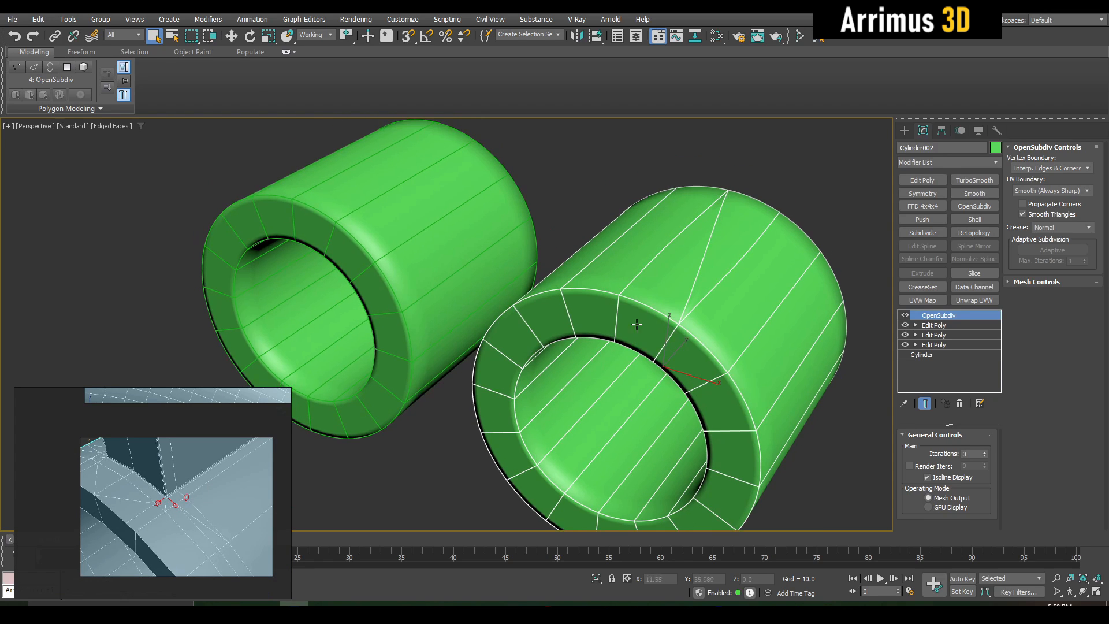
{"action": "key", "text": "Delete"}
{"action": "left_click", "coordinate": [434, 253]}
{"action": "key", "text": "z"}
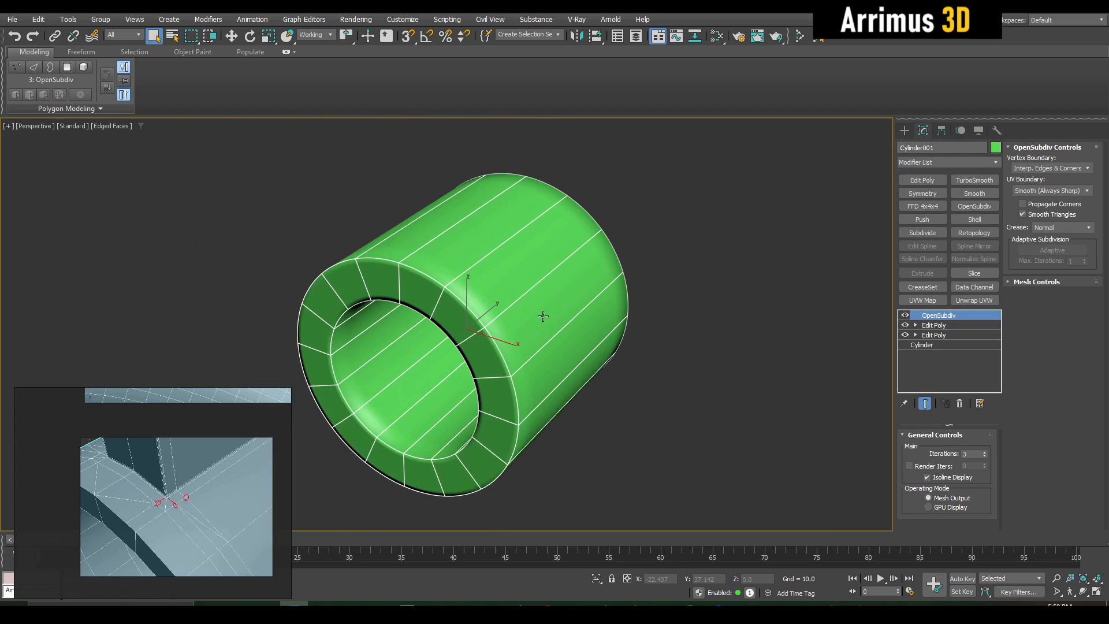
- Insert an Edit Poly below the tube's OpenSubdiv and turn off the end-result display
{"action": "left_click", "coordinate": [934, 326]}
{"action": "left_click", "coordinate": [922, 180]}
{"action": "left_click", "coordinate": [925, 403]}
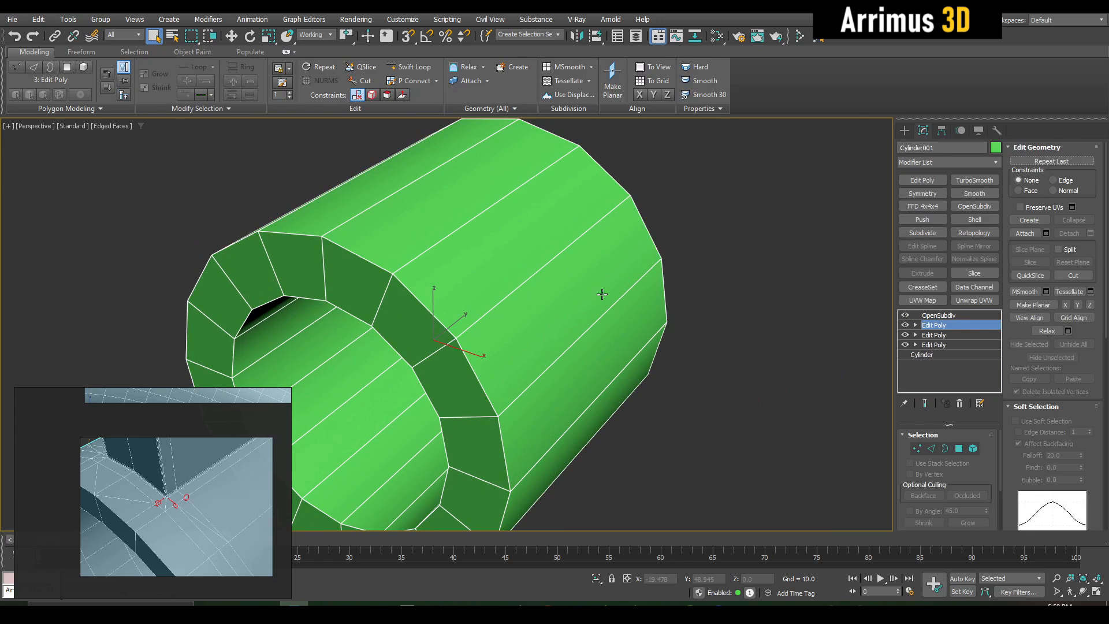
- Insert a Swift Loop along the tube's wall close to an existing lengthwise edge
{"action": "key", "text": "1"}
{"action": "middle_click_drag", "start_coordinate": [448, 258], "coordinate": [513, 307]}
{"action": "key", "text": "alt+1"}
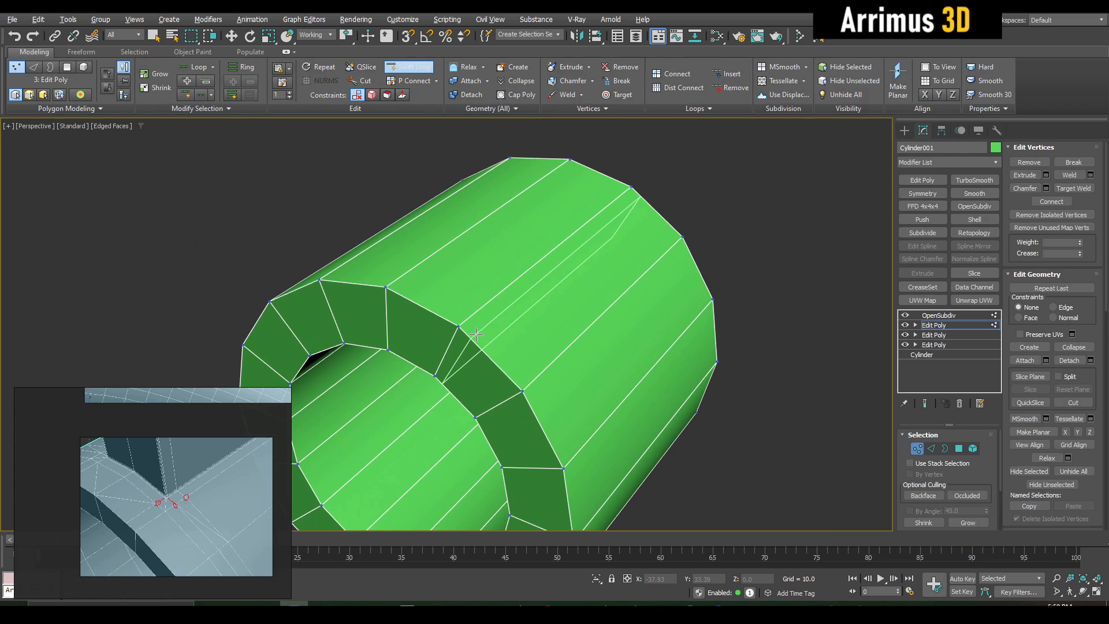
{"action": "left_click", "coordinate": [476, 335]}
- Examine the smoothed rim around the added edge loop from the front, with edges hidden and shown
{"action": "key", "text": "2"}
{"action": "key", "text": "w"}
{"action": "key", "text": "F4"}
{"action": "scroll", "coordinate": [515, 348], "scroll_direction": "up", "scroll_amount": 3}
{"action": "mouse_move", "coordinate": [541, 307]}
{"action": "middle_mouse_down", "text": "alt"}
{"action": "mouse_move", "coordinate": [565, 283]}
{"action": "mouse_move", "coordinate": [573, 290]}
{"action": "mouse_move", "coordinate": [554, 312]}
{"action": "mouse_move", "coordinate": [528, 307]}
{"action": "middle_mouse_up", "text": "alt"}
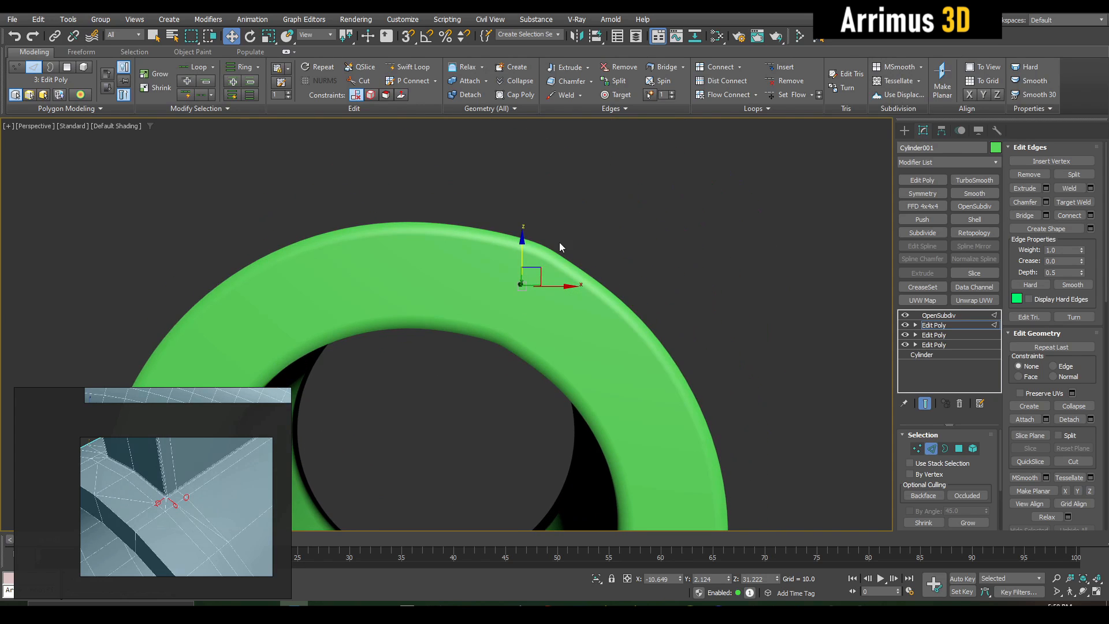
{"action": "middle_click_drag", "start_coordinate": [559, 248], "coordinate": [521, 292], "text": "alt"}
{"action": "key", "text": "F4"}
{"action": "scroll", "coordinate": [512, 301], "scroll_direction": "up", "scroll_amount": 5}
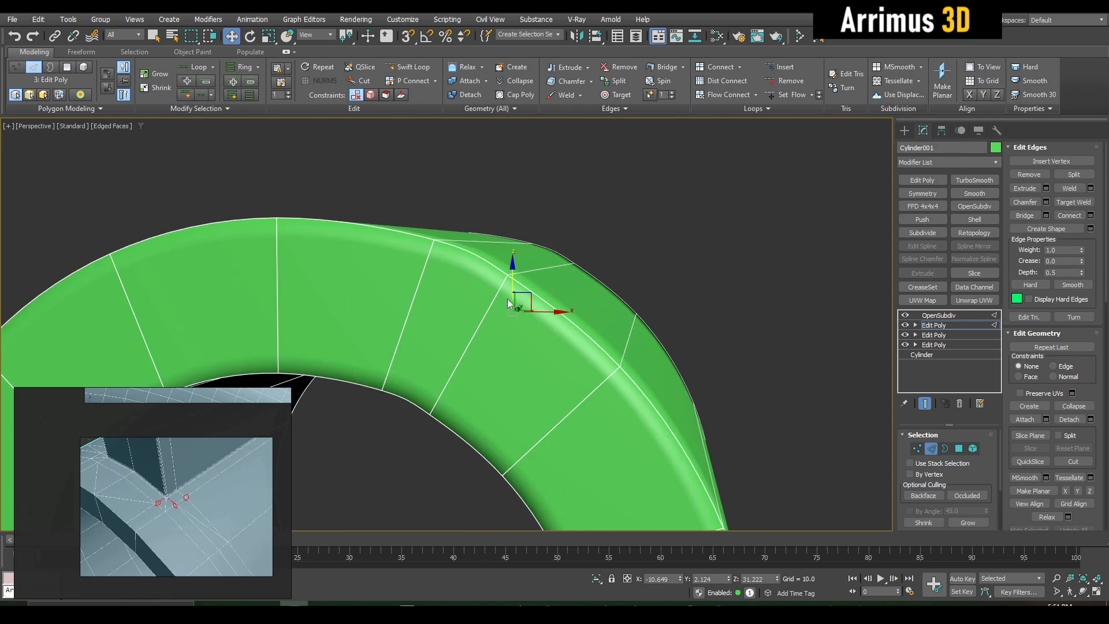
- Turn on the edge constraint and try sliding the added loop along the rim while checking the shading
{"action": "key", "text": "shift+x"}
{"action": "scroll", "coordinate": [523, 315], "scroll_direction": "up", "scroll_amount": 4}
{"action": "key", "text": "F4"}
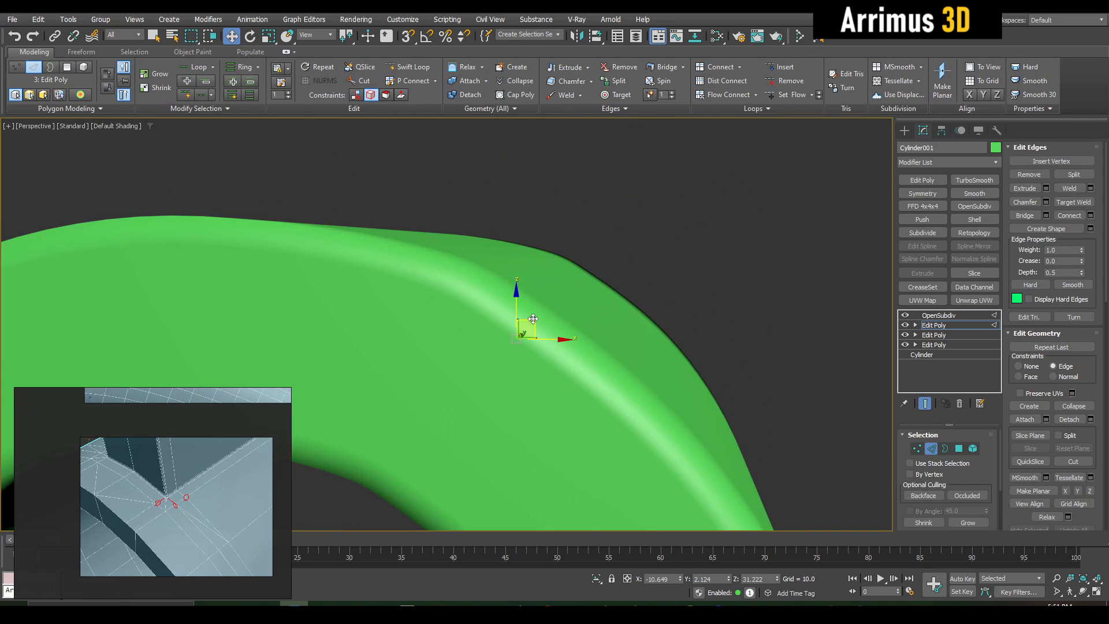
{"action": "middle_click_drag", "start_coordinate": [533, 318], "coordinate": [502, 299], "text": "alt"}
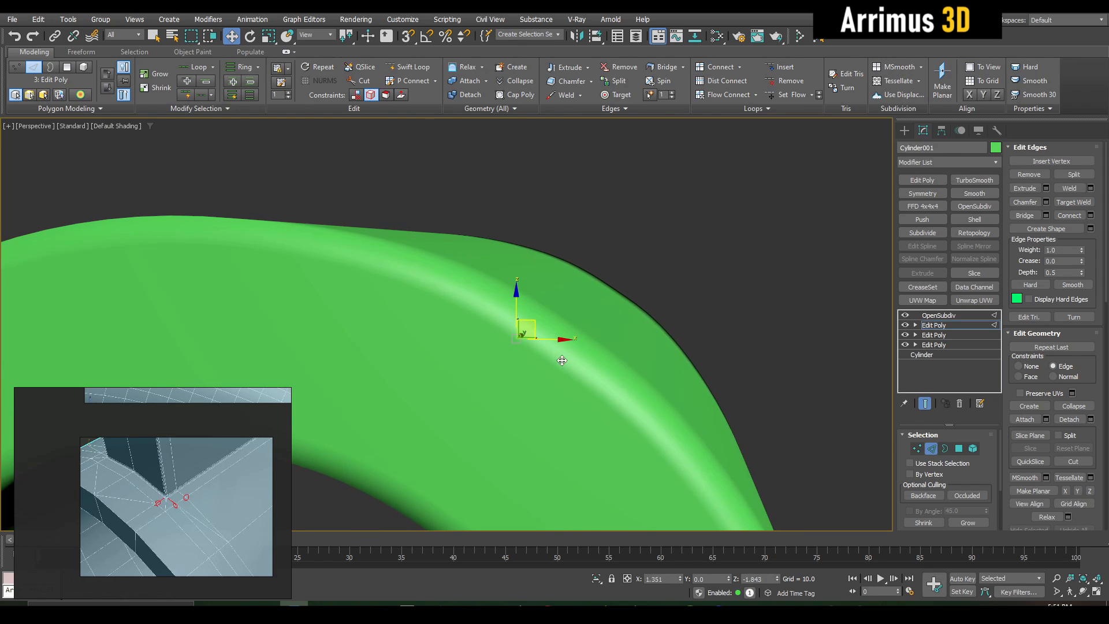
{"action": "key", "text": "F4"}
{"action": "key", "text": "F4"}
- Show the unsmoothed cage and remove the added lengthwise edge loop from the tube
{"action": "key", "text": "grave"}
{"action": "key", "text": "F4"}
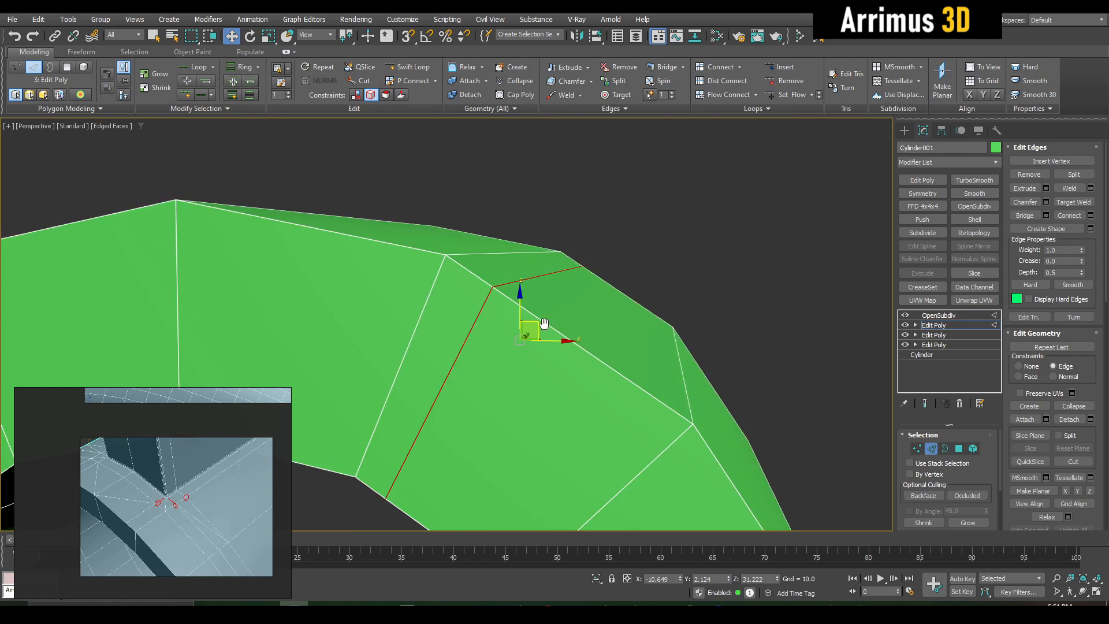
{"action": "scroll", "coordinate": [539, 324], "scroll_direction": "down", "scroll_amount": 3}
{"action": "key", "text": "q"}
{"action": "mouse_move", "coordinate": [534, 319]}
{"action": "middle_mouse_down", "text": "alt"}
{"action": "mouse_move", "coordinate": [528, 331]}
{"action": "mouse_move", "coordinate": [549, 312]}
{"action": "middle_mouse_up", "text": "alt"}
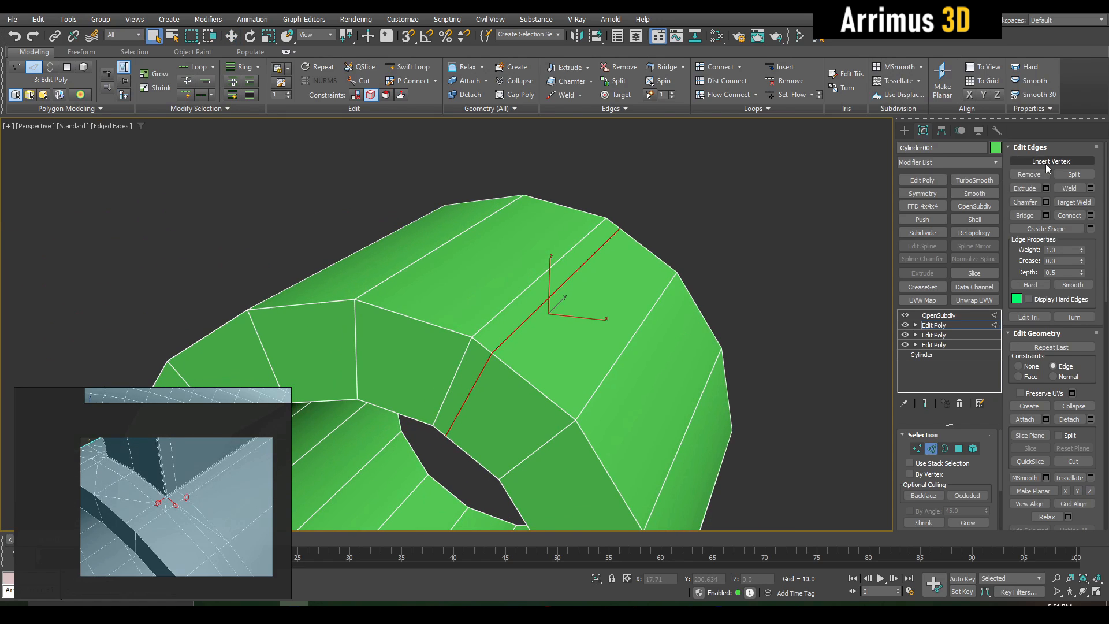
{"action": "left_click", "coordinate": [1031, 174]}
- Add a new Edit Poly to the tube and move the vertices of its far end outward to lengthen the tube
{"action": "middle_click_drag", "start_coordinate": [792, 285], "coordinate": [493, 276], "text": "alt"}
{"action": "scroll", "coordinate": [539, 260], "scroll_direction": "down", "scroll_amount": 3}
{"action": "key", "text": "ctrl+e"}
{"action": "key", "text": "1"}
{"action": "scroll", "coordinate": [538, 274], "scroll_direction": "down", "scroll_amount": 4}
{"action": "left_click_drag", "start_coordinate": [682, 502], "coordinate": [682, 502]}
{"action": "key", "text": "w"}
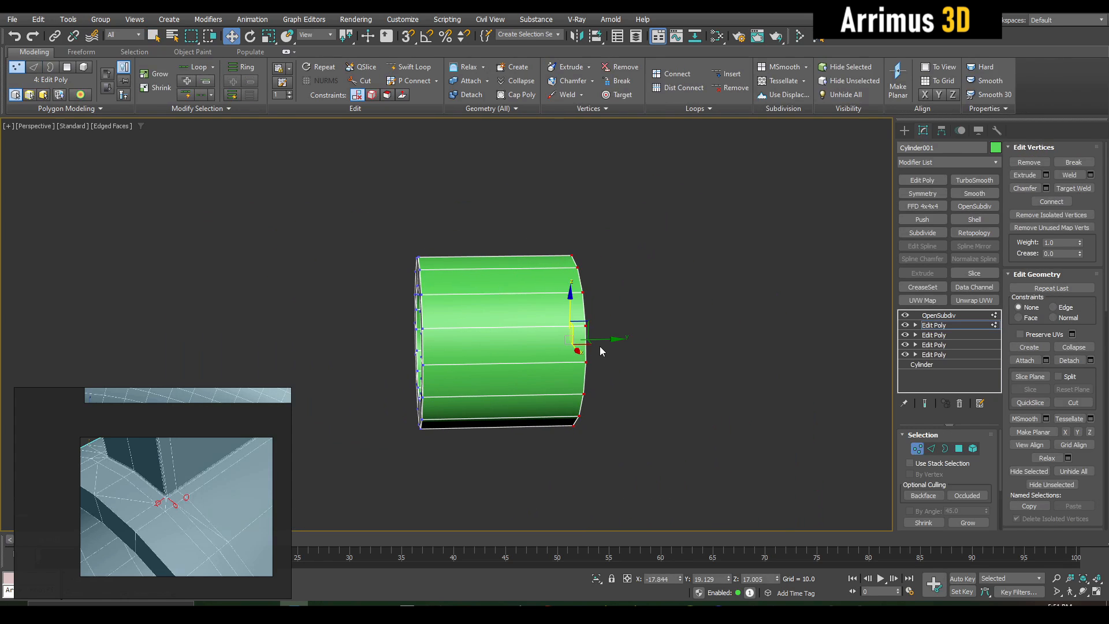
{"action": "left_click_drag", "start_coordinate": [597, 342], "coordinate": [745, 340]}
{"action": "key", "text": "q"}
{"action": "left_click", "coordinate": [601, 413]}
{"action": "middle_click_drag", "start_coordinate": [586, 404], "coordinate": [625, 435], "text": "alt"}
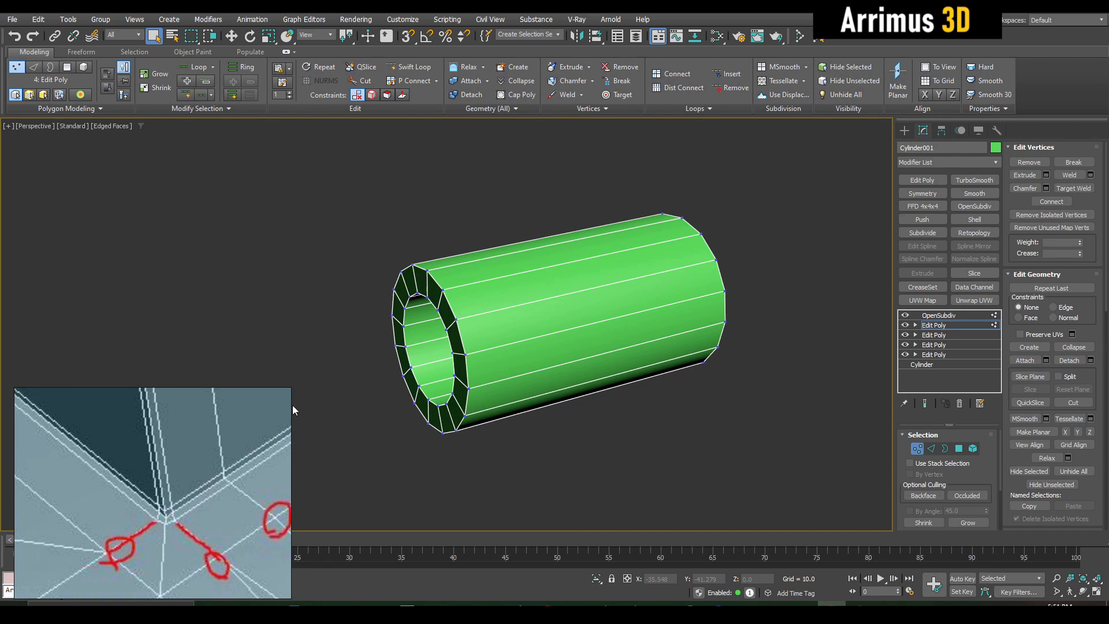
- Enlarge the reference picture, examine the edge flow around the marked corner, and shrink the picture again
{"action": "left_click_drag", "start_coordinate": [289, 393], "coordinate": [613, 165]}
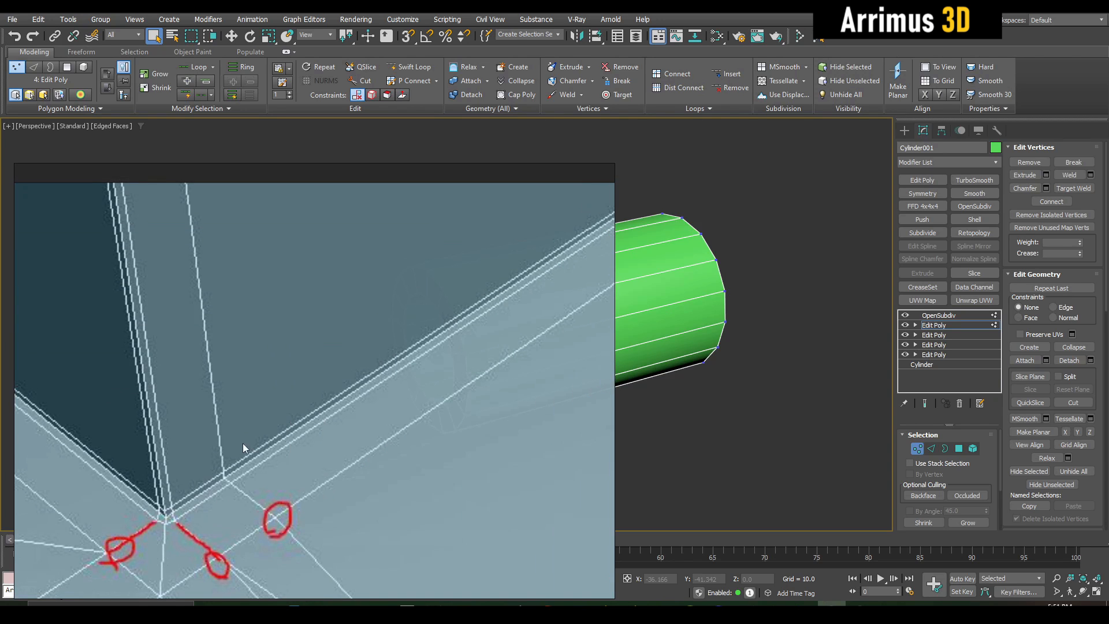
{"action": "scroll", "coordinate": [243, 442], "scroll_direction": "up", "scroll_amount": 5}
{"action": "scroll", "coordinate": [379, 369], "scroll_direction": "down", "scroll_amount": 3}
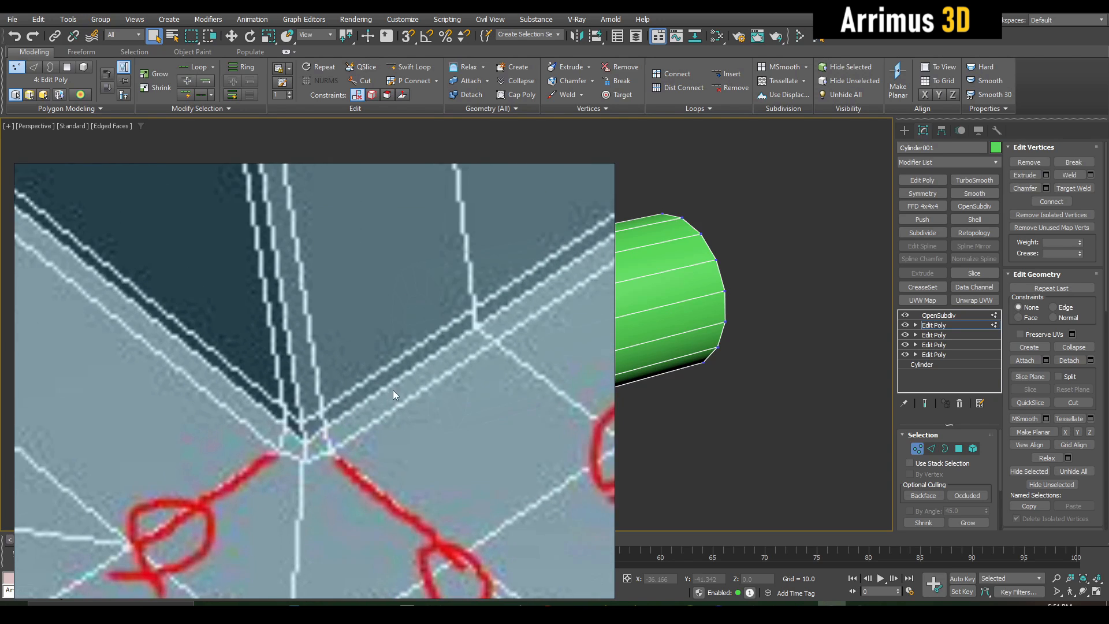
{"action": "left_click_drag", "start_coordinate": [339, 417], "coordinate": [373, 373]}
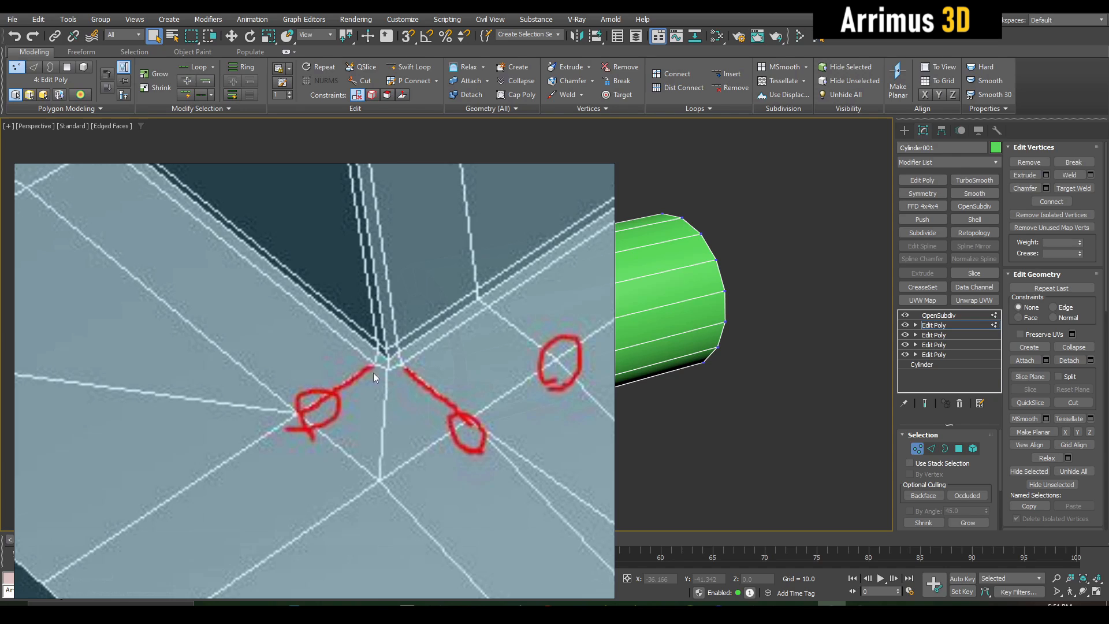
{"action": "scroll", "coordinate": [404, 411], "scroll_direction": "down", "scroll_amount": 3}
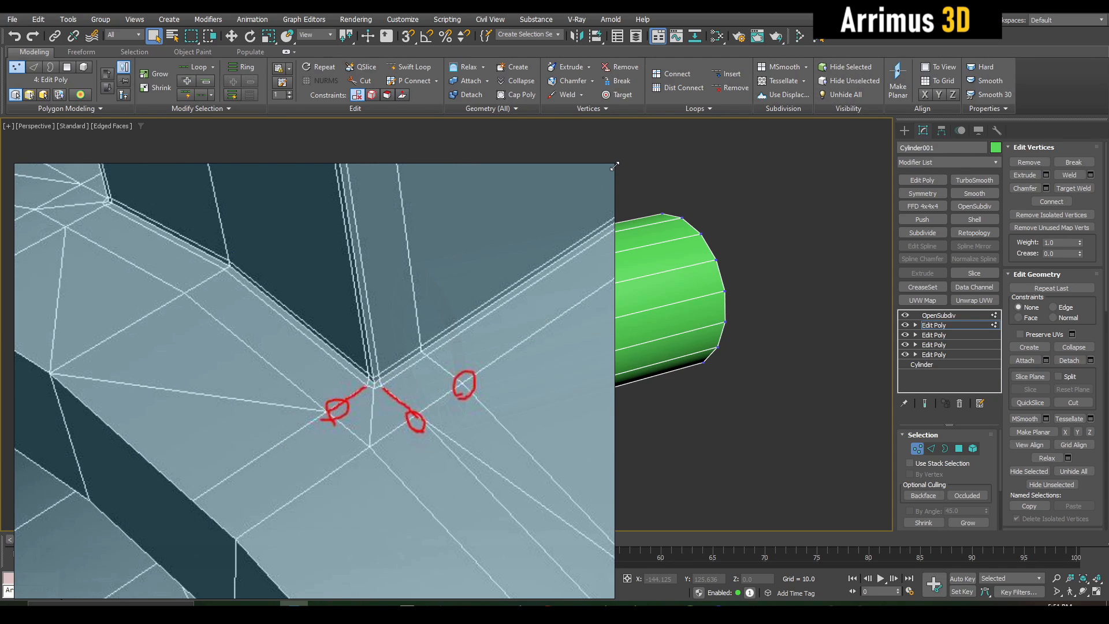
{"action": "left_click_drag", "start_coordinate": [614, 166], "coordinate": [269, 338]}
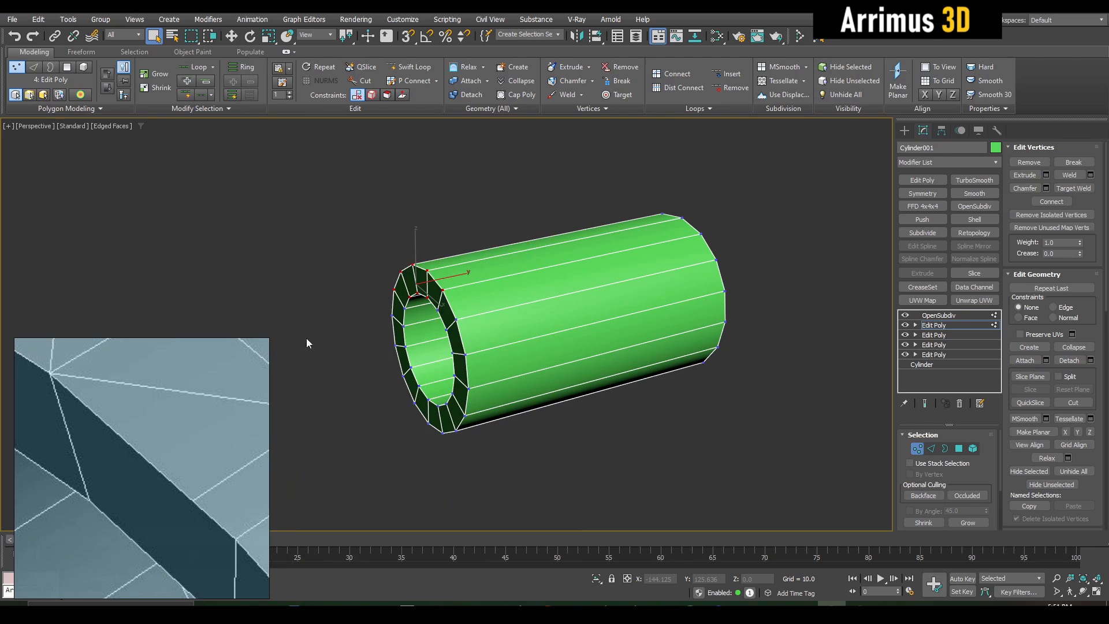
- Add another Edit Poly and insert two Swift Loops around the tube, one near the front end and one about midway
{"action": "key", "text": "1"}
{"action": "key", "text": "ctrl+e"}
{"action": "key", "text": "1"}
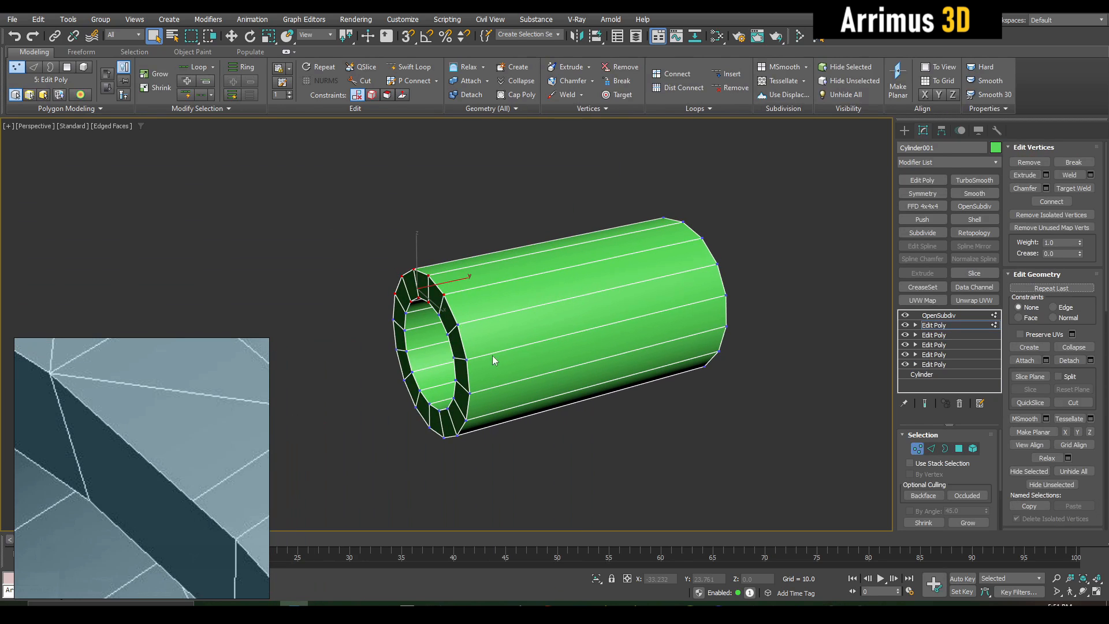
{"action": "scroll", "coordinate": [139, 434], "scroll_direction": "down", "scroll_amount": 4}
{"action": "middle_click_drag", "start_coordinate": [505, 343], "coordinate": [496, 353]}
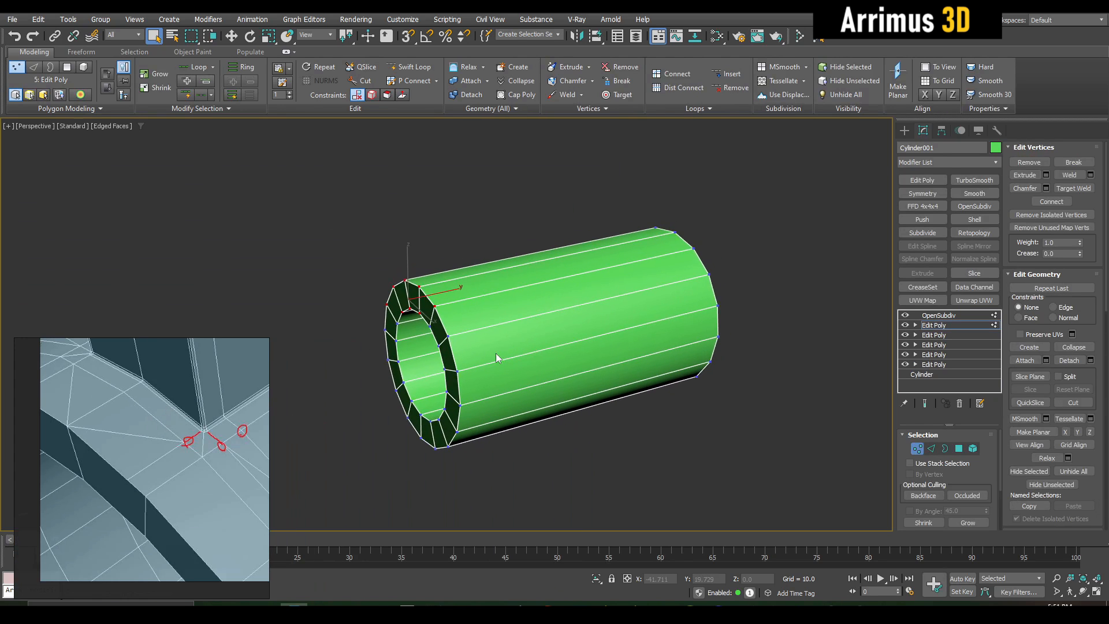
{"action": "scroll", "coordinate": [533, 352], "scroll_direction": "up", "scroll_amount": 3}
{"action": "key", "text": "alt+1"}
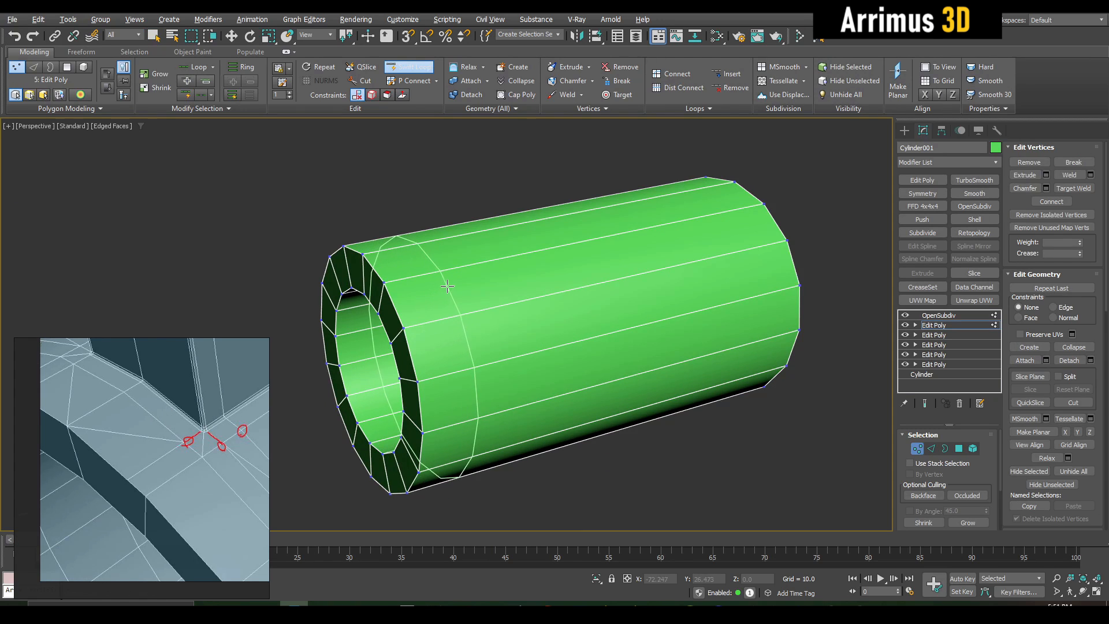
{"action": "left_click", "coordinate": [476, 368]}
{"action": "left_click", "coordinate": [553, 254]}
- Select the four upper polygons between the two loops and pull them straight up as an extruded block
{"action": "key", "text": "4"}
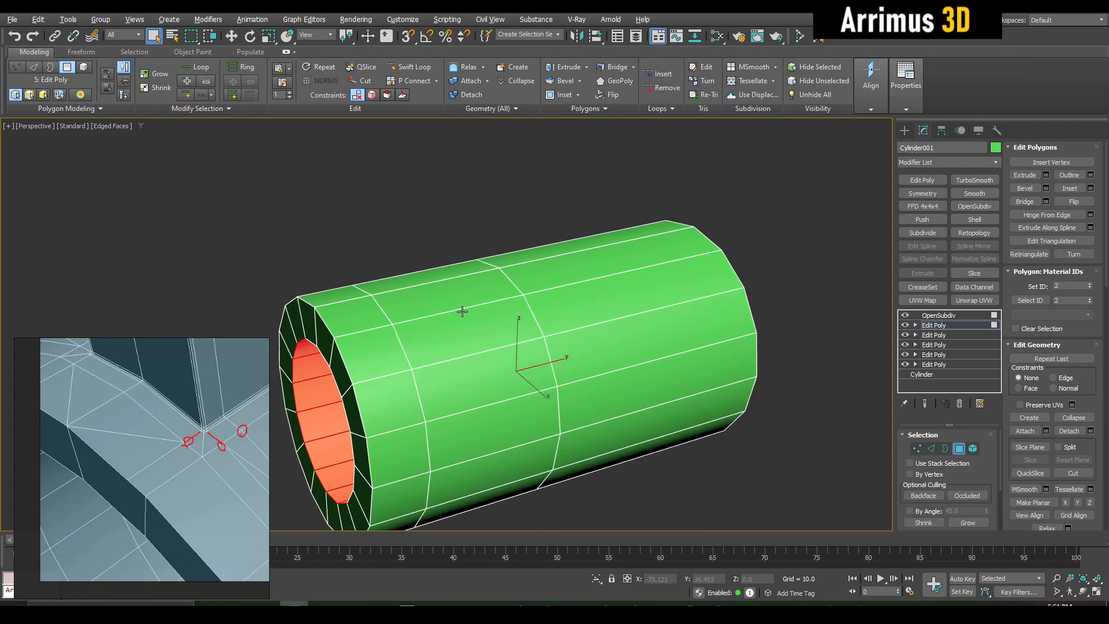
{"action": "middle_click_drag", "start_coordinate": [461, 312], "coordinate": [520, 330], "text": "alt"}
{"action": "key", "text": "ctrl+d"}
{"action": "left_click", "coordinate": [511, 322]}
{"action": "left_click", "coordinate": [381, 302]}
{"action": "key", "text": "w"}
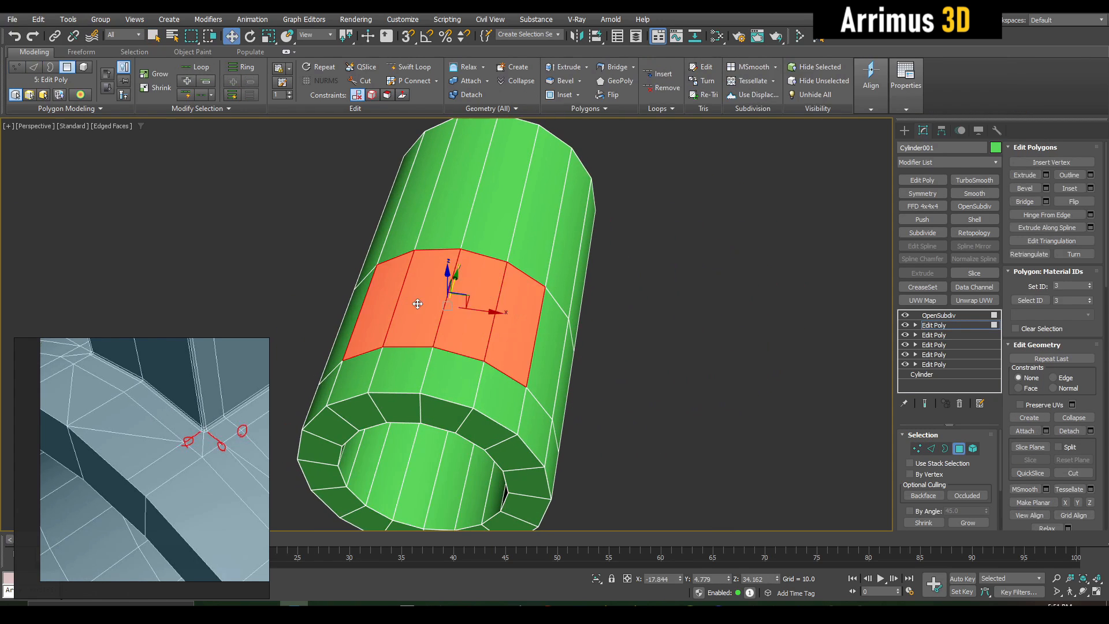
{"action": "middle_click_drag", "start_coordinate": [418, 302], "coordinate": [468, 331], "text": "alt"}
{"action": "left_click_drag", "start_coordinate": [464, 337], "coordinate": [473, 201], "text": "shift"}
{"action": "middle_click_drag", "start_coordinate": [648, 391], "coordinate": [537, 306]}
{"action": "key", "text": "4"}
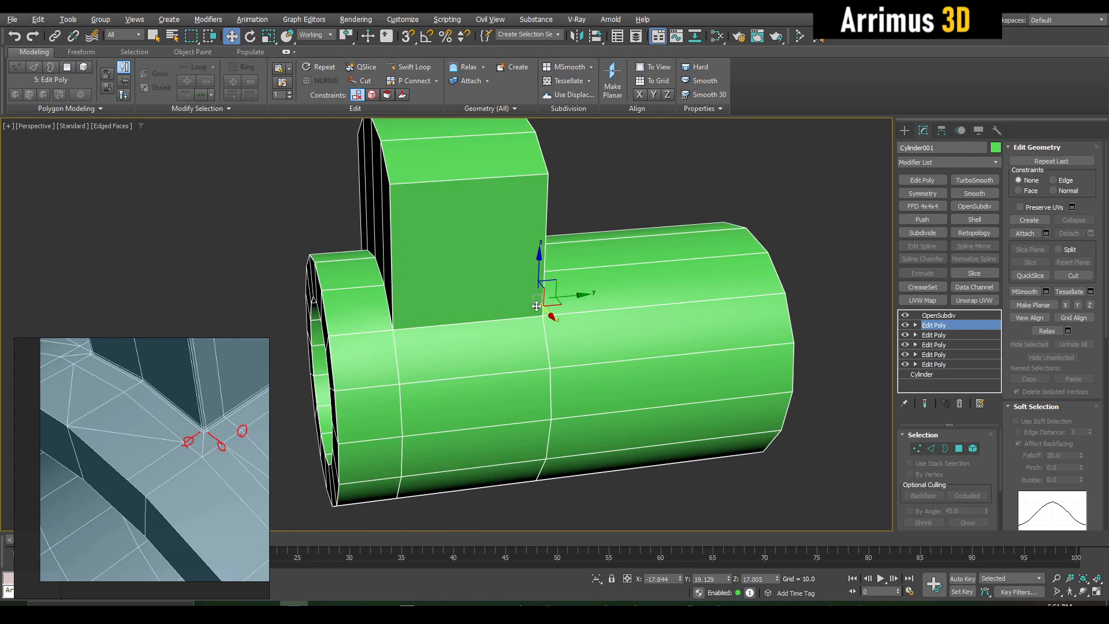
- Insert a Swift Loop around the tube between the block and the far end, and inspect the mesh for further loops
{"action": "key", "text": "1"}
{"action": "key", "text": "alt+1"}
{"action": "left_click", "coordinate": [640, 324]}
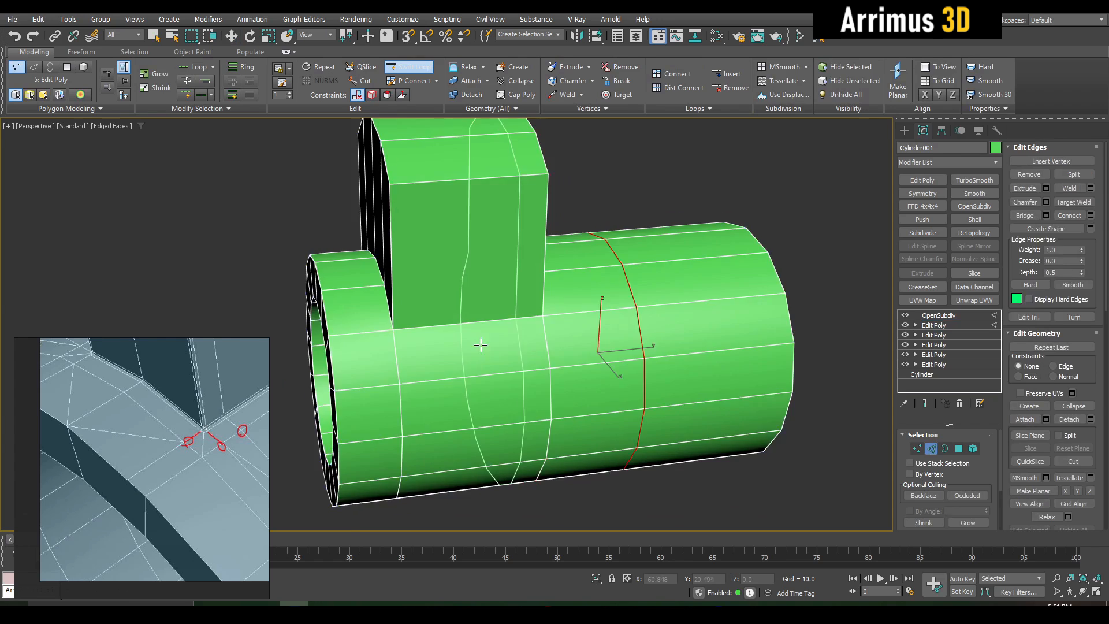
{"action": "middle_click_drag", "start_coordinate": [315, 379], "coordinate": [407, 372], "text": "alt"}
{"action": "left_click", "coordinate": [360, 396]}
{"action": "left_click", "coordinate": [405, 377]}
{"action": "right_click", "coordinate": [405, 378]}
{"action": "key", "text": "q"}
- Add a CreaseSet modifier below the OpenSubdiv and select its edges by a face angle of 90 with a tolerance of 45
{"action": "key", "text": "ctrl+a"}
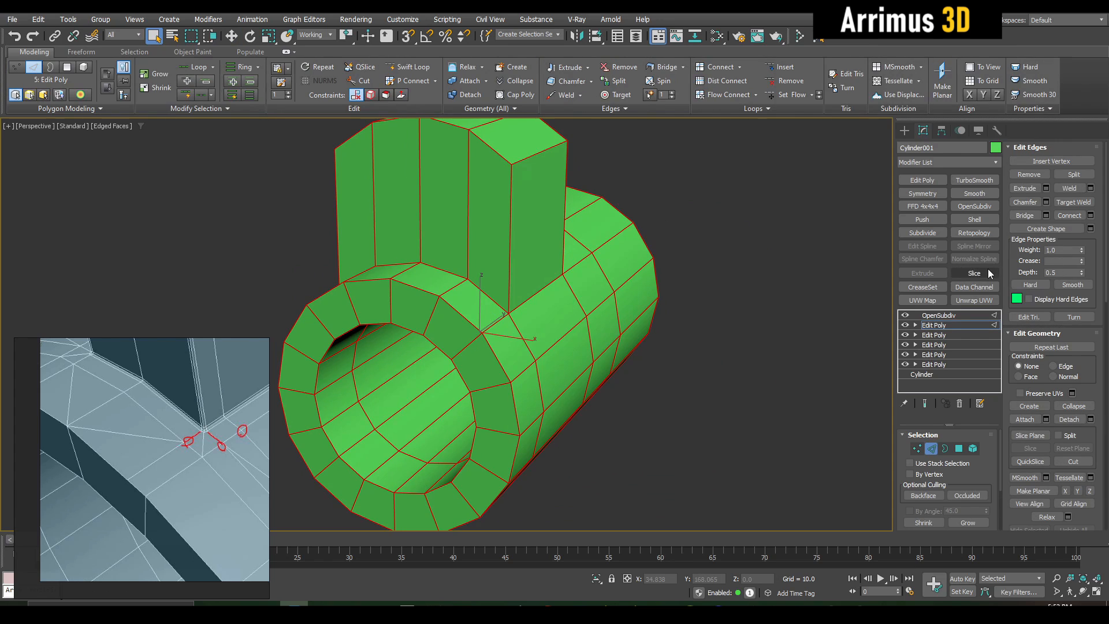
{"action": "left_click", "coordinate": [928, 324]}
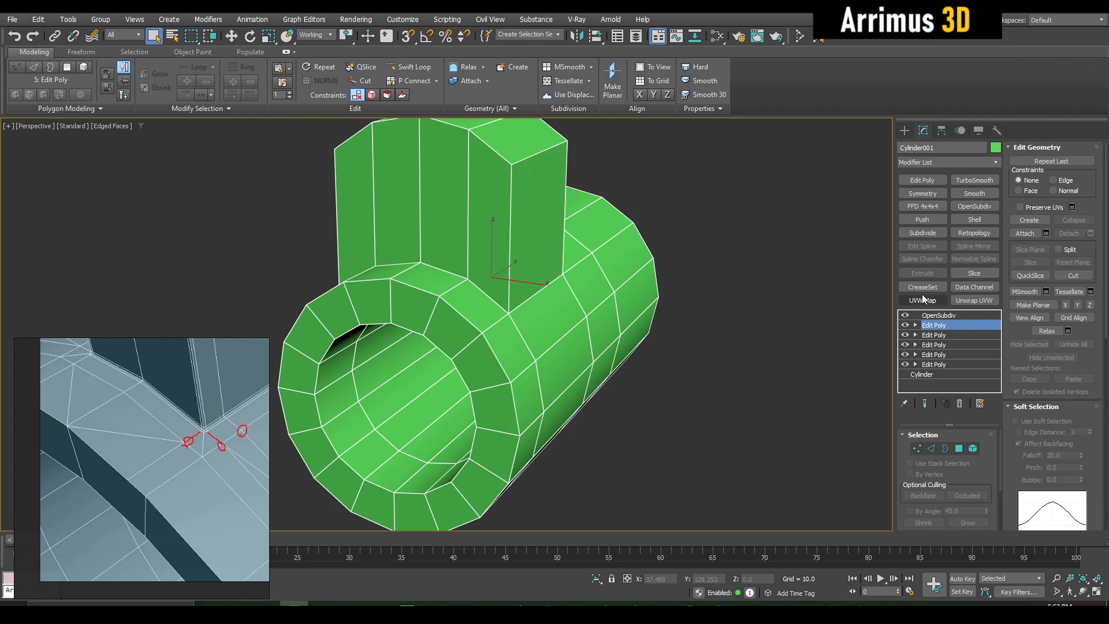
{"action": "left_click", "coordinate": [939, 287]}
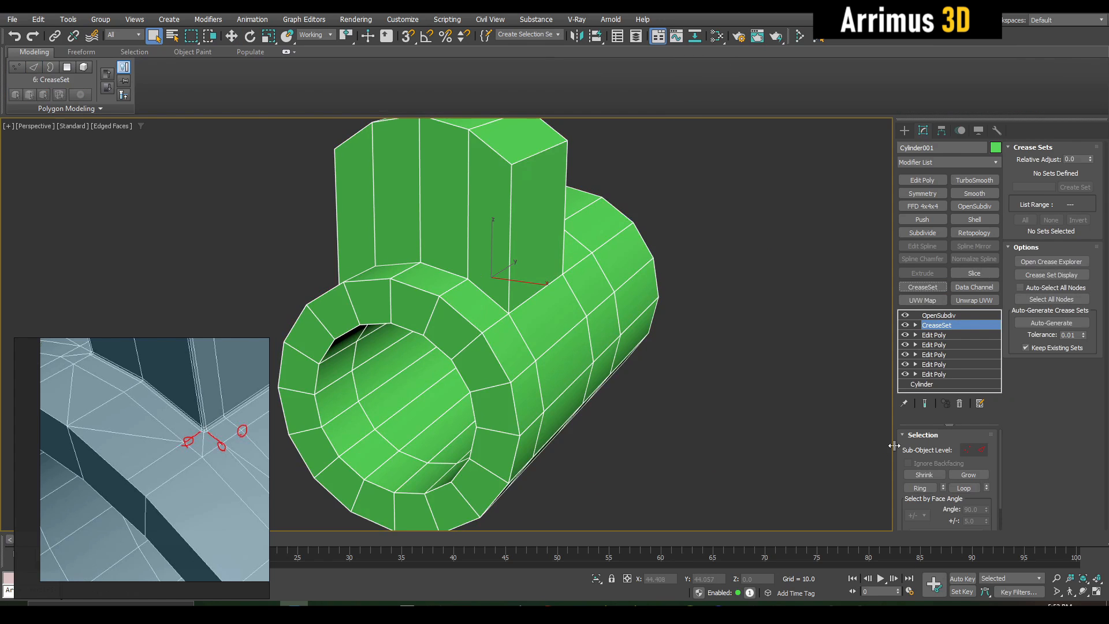
{"action": "type", "text": "45"}
{"action": "left_click_drag", "start_coordinate": [945, 519], "coordinate": [956, 468]}
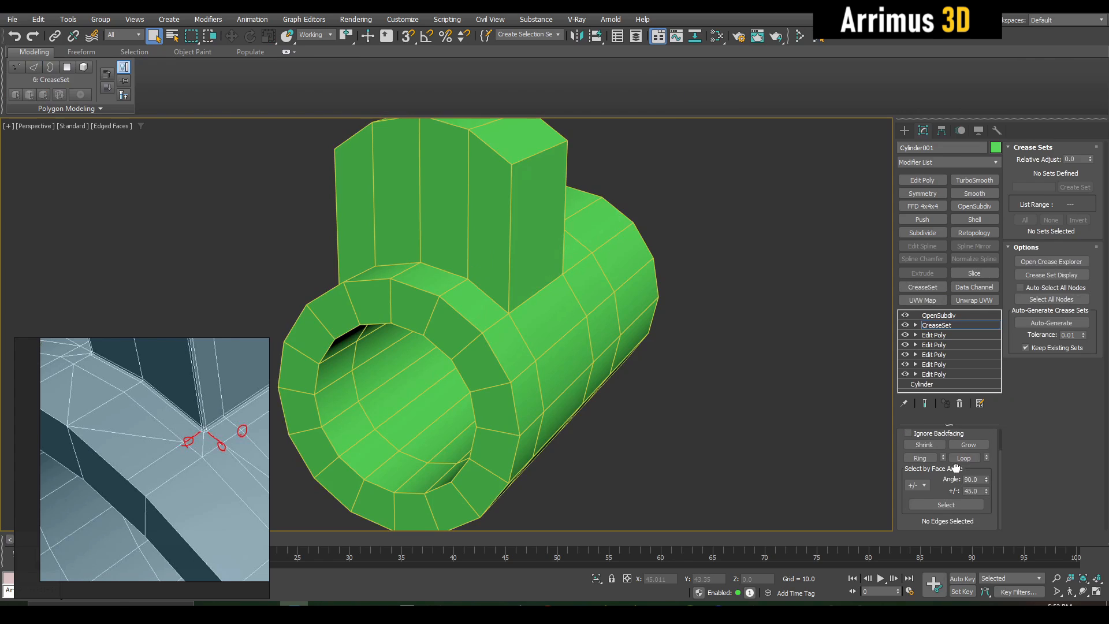
{"action": "left_click", "coordinate": [948, 505]}
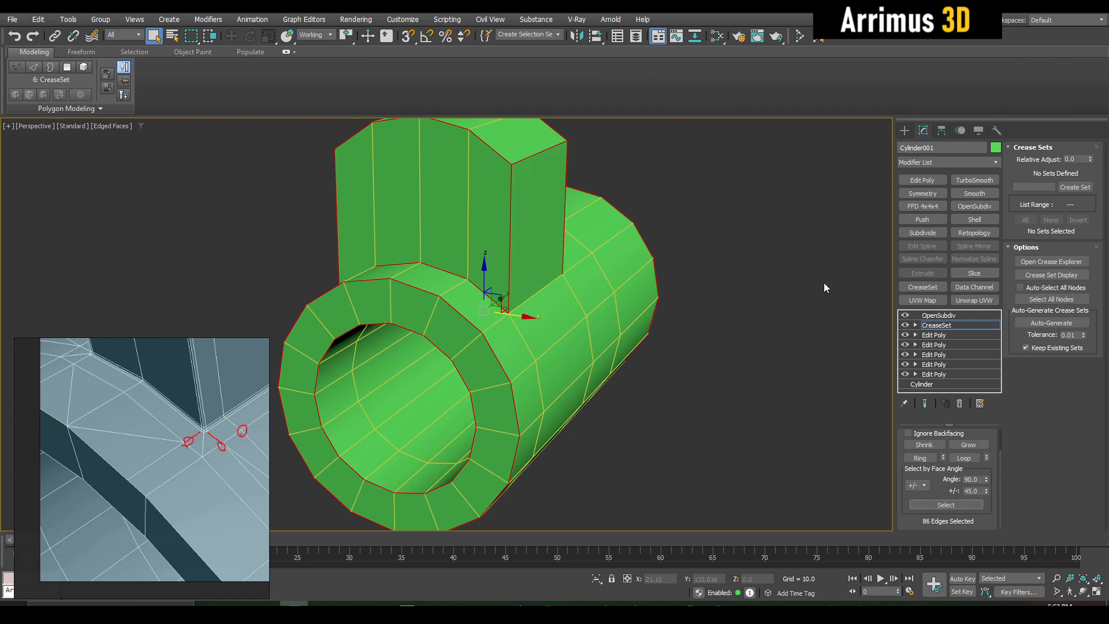
- Widen the face-angle tolerance to 65 and reselect the edges so the block's lengthwise base edges are included
{"action": "scroll", "coordinate": [536, 284], "scroll_direction": "up", "scroll_amount": 2}
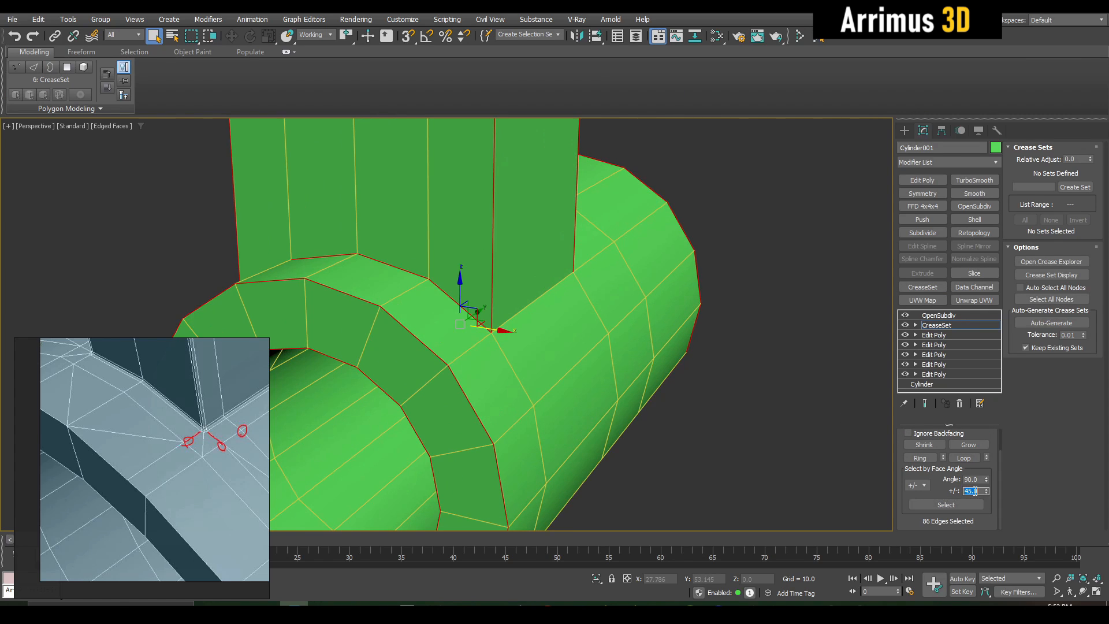
{"action": "type", "text": "55"}
{"action": "key", "text": "Tab"}
{"action": "scroll", "coordinate": [558, 330], "scroll_direction": "up", "scroll_amount": 5}
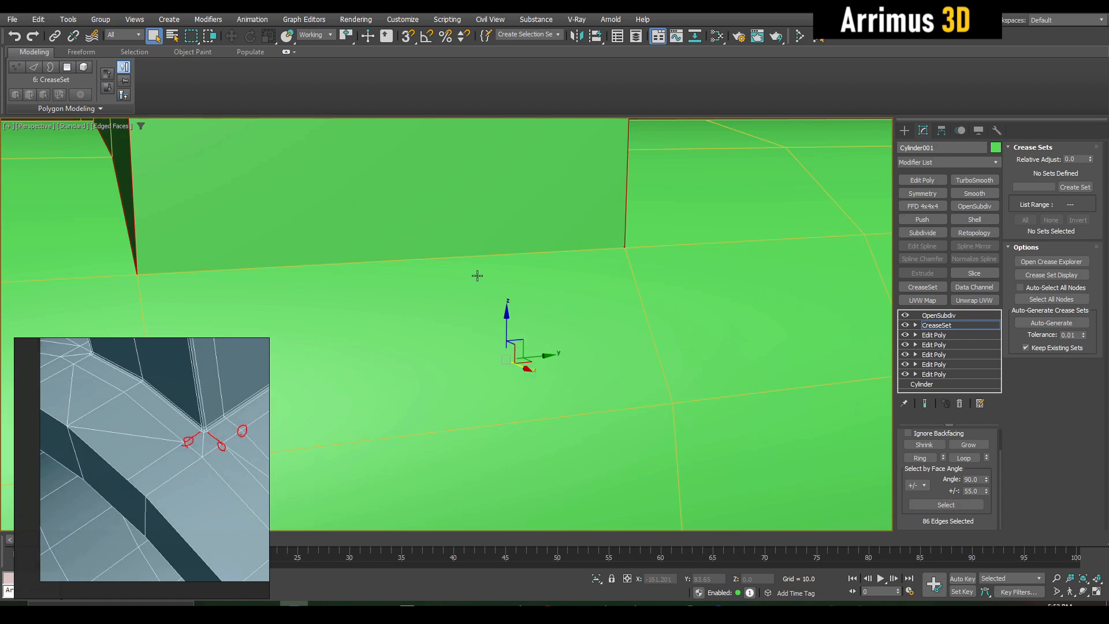
{"action": "scroll", "coordinate": [458, 292], "scroll_direction": "down", "scroll_amount": 3}
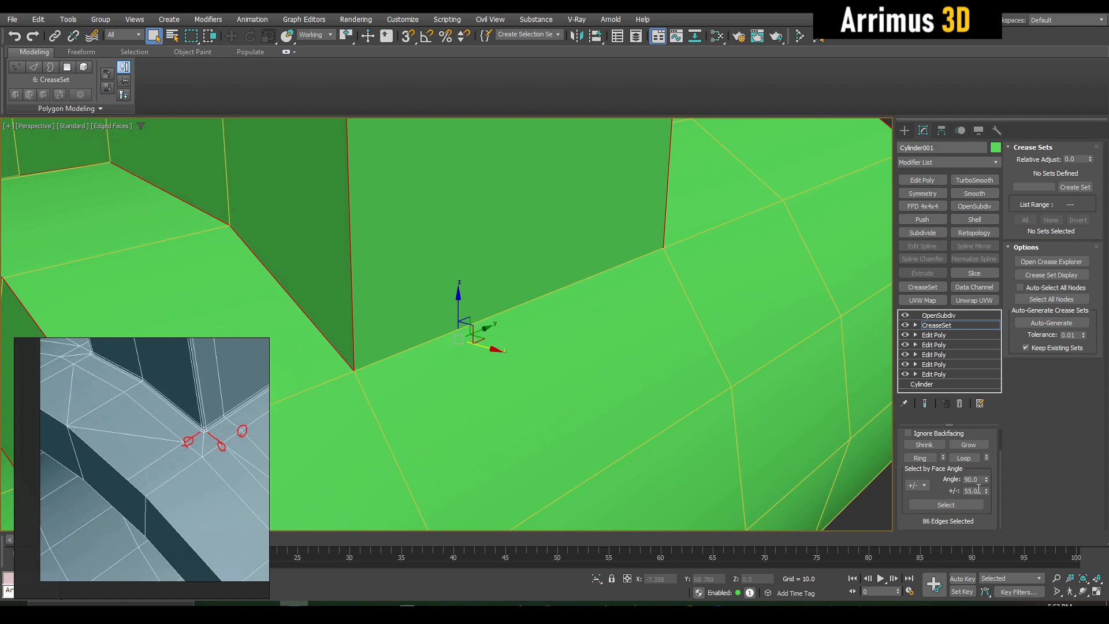
{"action": "middle_click_drag", "start_coordinate": [670, 375], "coordinate": [674, 379]}
{"action": "left_click", "coordinate": [964, 508]}
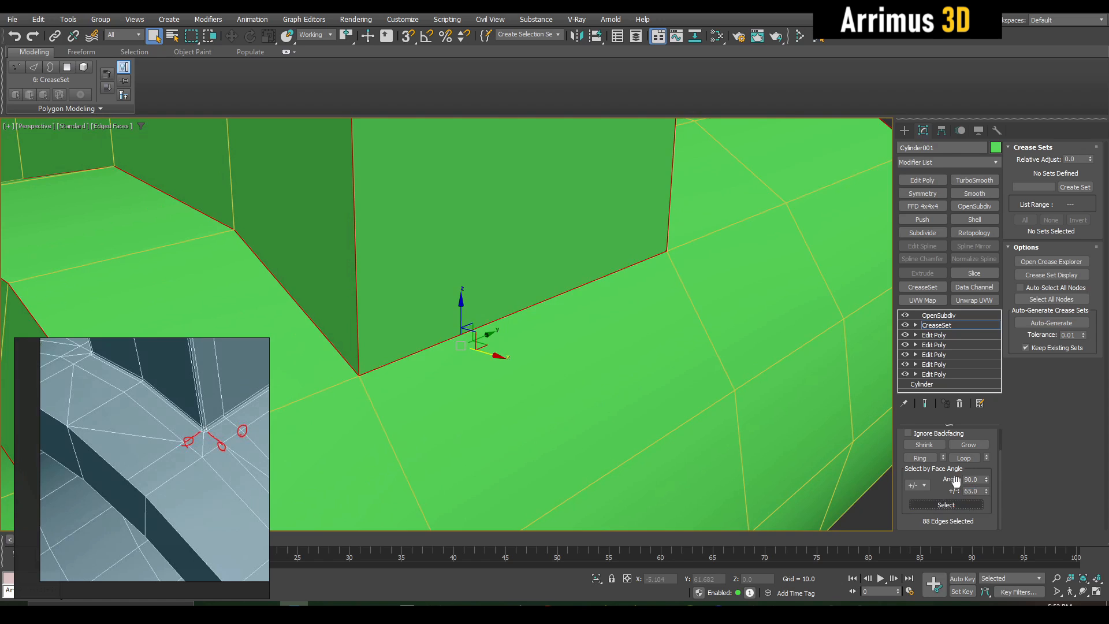
- Create an edge crease set from the selection with a crease of 0.2 and check the smoothed shape without edges
{"action": "scroll", "coordinate": [868, 226], "scroll_direction": "down", "scroll_amount": 3}
{"action": "left_click", "coordinate": [1073, 188]}
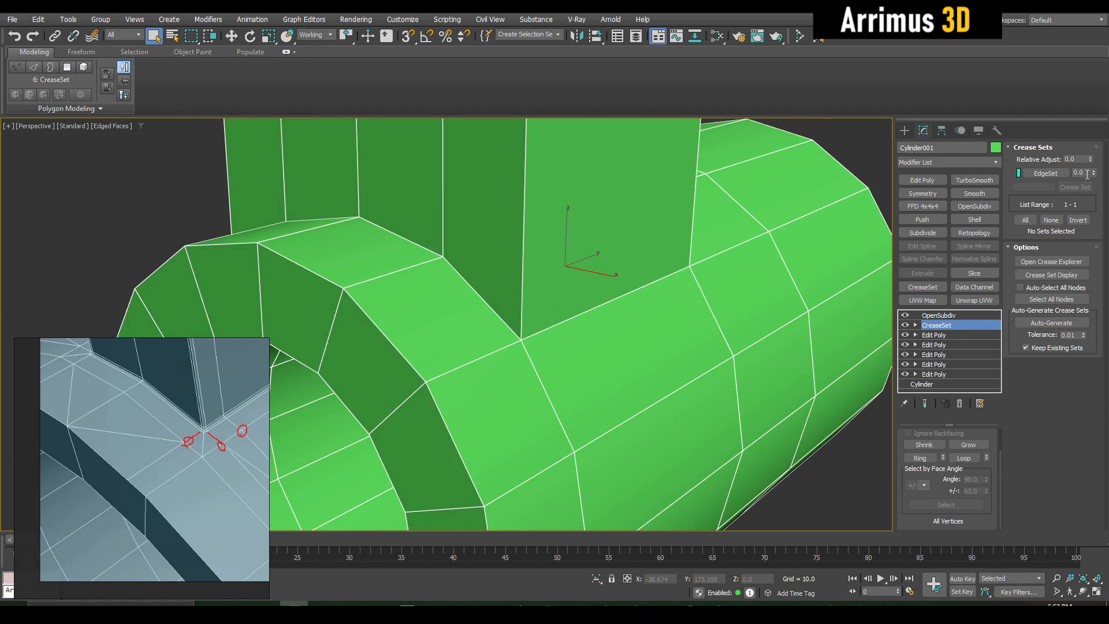
{"action": "type", "text": "0.2"}
{"action": "key", "text": "Return"}
{"action": "middle_click_drag", "start_coordinate": [724, 314], "coordinate": [642, 331]}
{"action": "key", "text": "grave"}
{"action": "key", "text": "F4"}
{"action": "scroll", "coordinate": [652, 340], "scroll_direction": "down", "scroll_amount": 5}
{"action": "key", "text": "grave"}
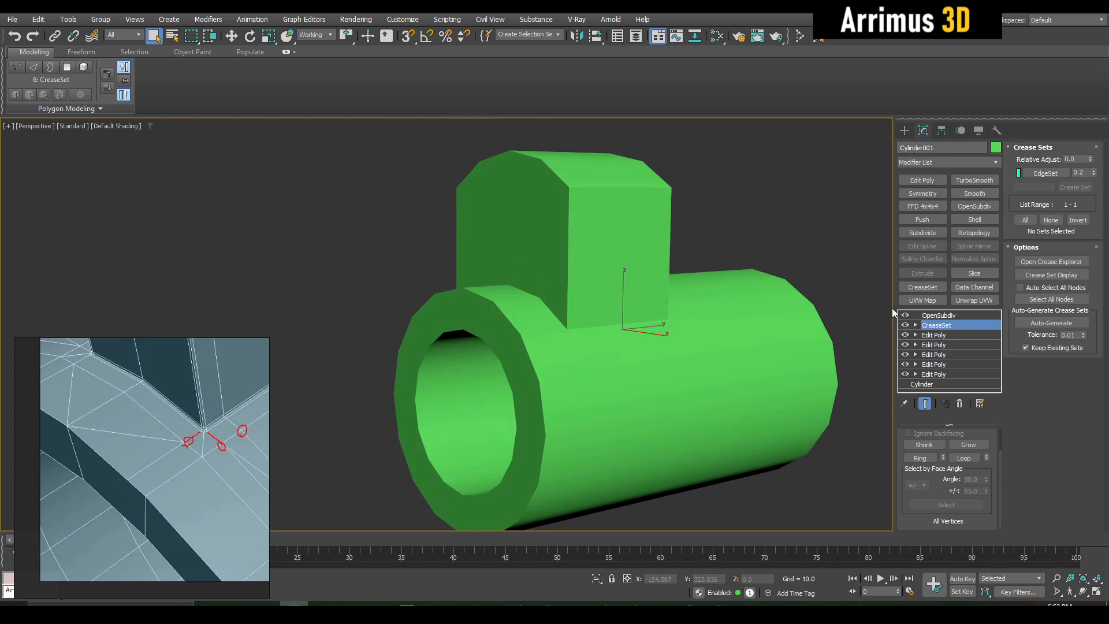
- Insert a Swift Loop around the block above its base in the Edit Poly below the CreaseSet, and check the smoothed result
{"action": "key", "text": "F4"}
{"action": "left_click", "coordinate": [943, 337]}
{"action": "key", "text": "1"}
{"action": "key", "text": "alt+1"}
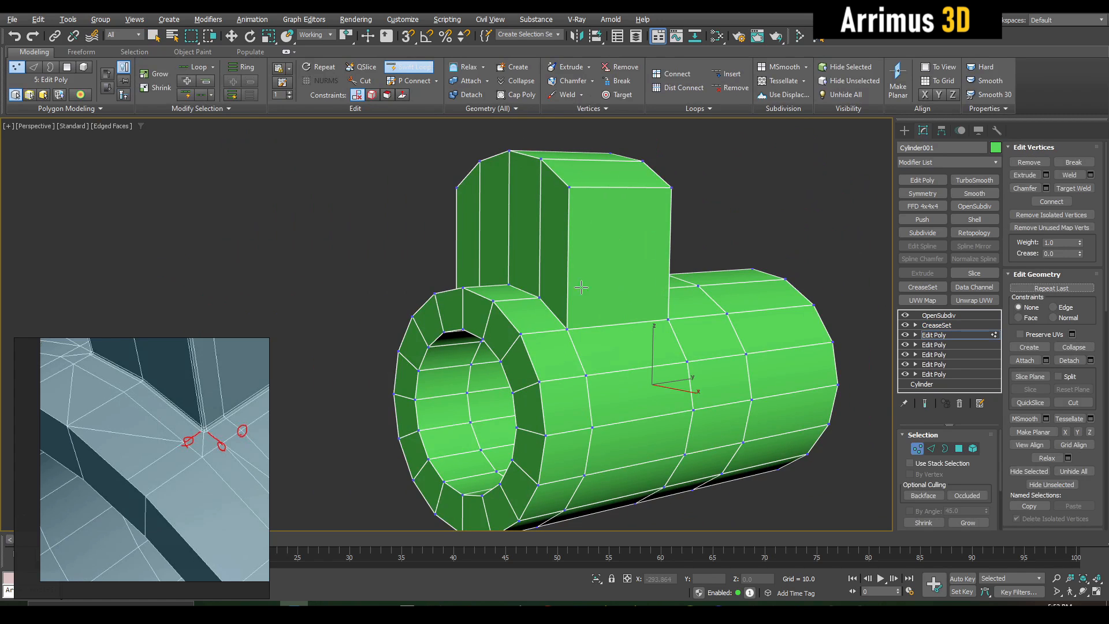
{"action": "left_click", "coordinate": [942, 326]}
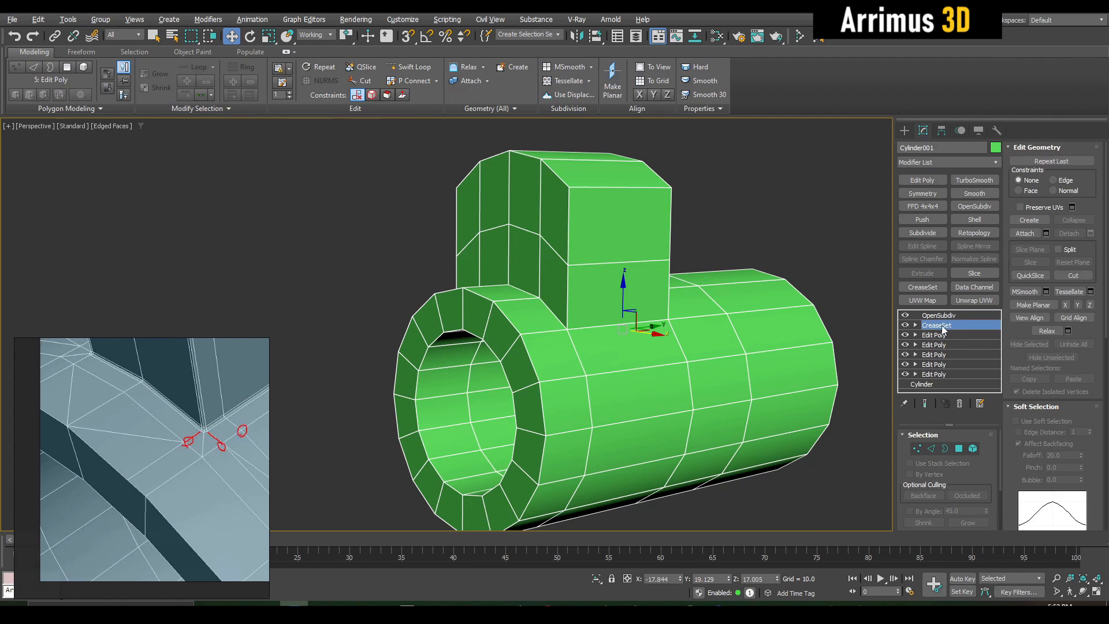
{"action": "key", "text": "grave"}
{"action": "key", "text": "F4"}
{"action": "key", "text": "grave"}
{"action": "key", "text": "F4"}
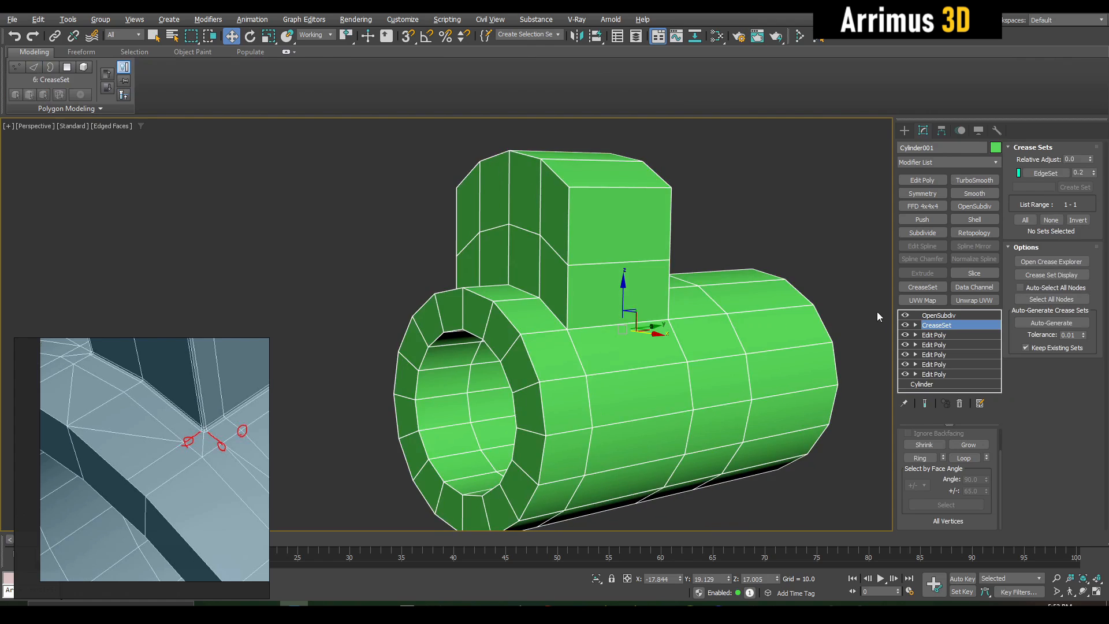
- Reselect the CreaseSet edges by face angle and update the existing edge set from this selection
{"action": "key", "text": "2"}
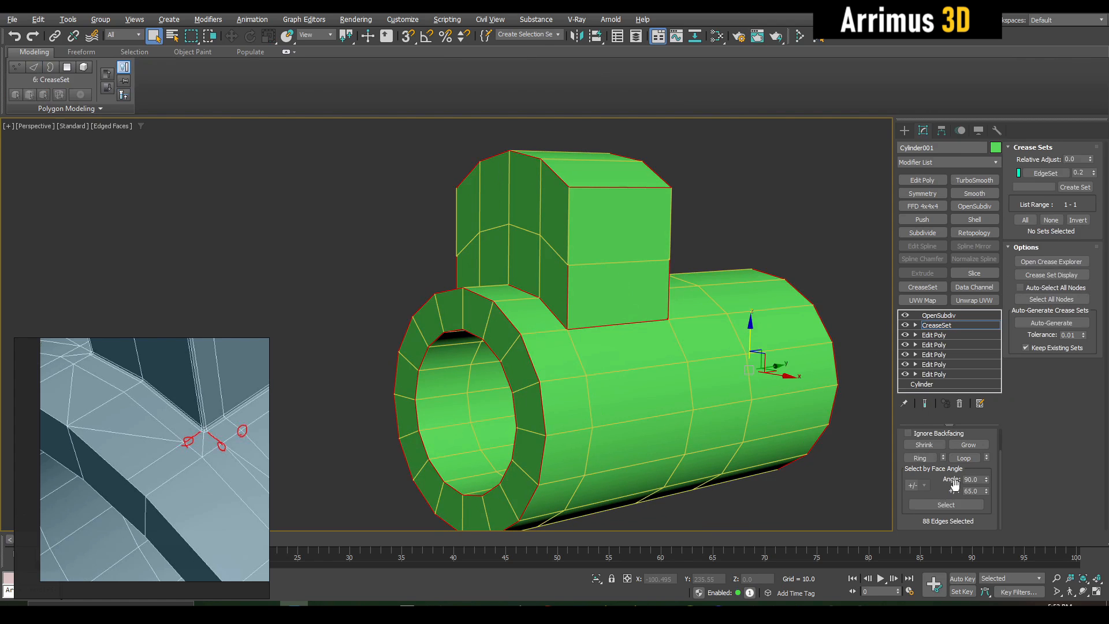
{"action": "left_click", "coordinate": [960, 501]}
{"action": "right_click", "coordinate": [1068, 172]}
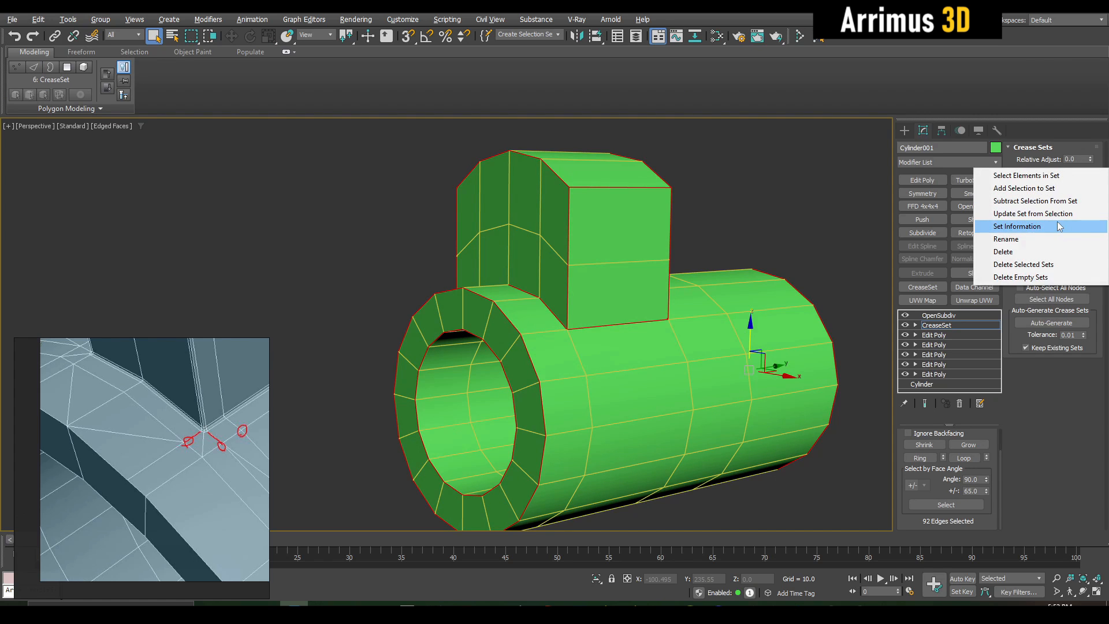
{"action": "left_click", "coordinate": [1058, 213]}
{"action": "left_click", "coordinate": [740, 232]}
- Examine the smoothed shading where the block meets the tube from several angles, with edges hidden and shown
{"action": "key", "text": "F4"}
{"action": "middle_click_drag", "start_coordinate": [706, 282], "coordinate": [687, 312], "text": "alt"}
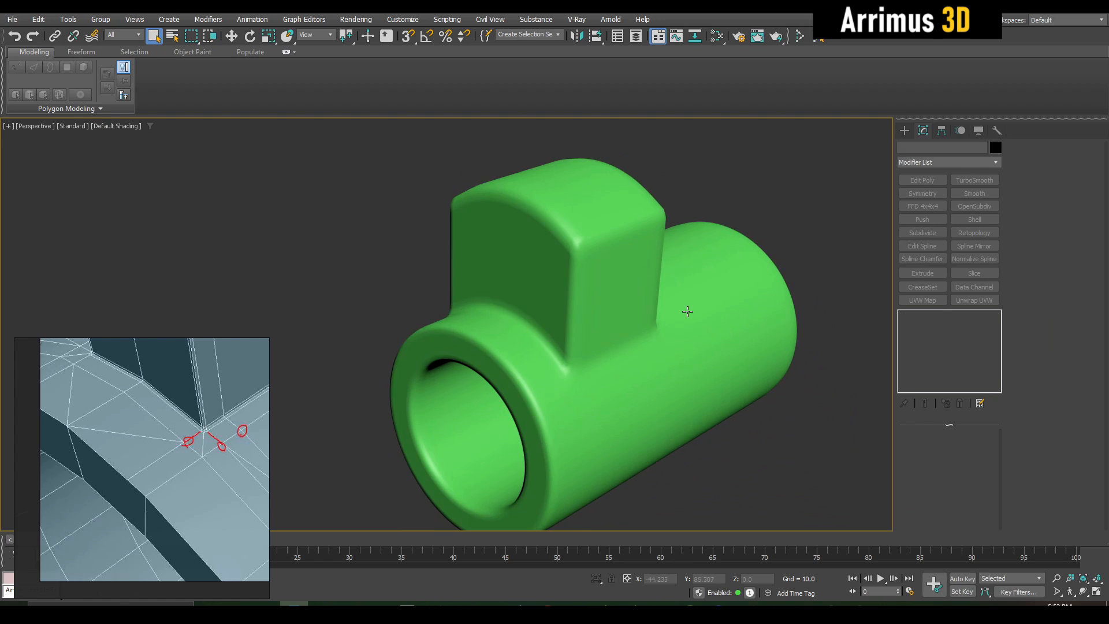
{"action": "key", "text": "F4"}
{"action": "key", "text": "F4"}
{"action": "key", "text": "F4"}
{"action": "key", "text": "F4"}
{"action": "middle_click_drag", "start_coordinate": [647, 322], "coordinate": [509, 273], "text": "alt"}
{"action": "scroll", "coordinate": [607, 337], "scroll_direction": "up", "scroll_amount": 2}
{"action": "key", "text": "F4"}
{"action": "scroll", "coordinate": [593, 312], "scroll_direction": "down", "scroll_amount": 4}
{"action": "middle_click_drag", "start_coordinate": [624, 322], "coordinate": [527, 310], "text": "alt"}
- Clone the smoothed tube with its block sideways as one independent copy named Cylinder002
{"action": "left_click", "coordinate": [642, 321]}
{"action": "scroll", "coordinate": [525, 311], "scroll_direction": "down", "scroll_amount": 4}
{"action": "key", "text": "w"}
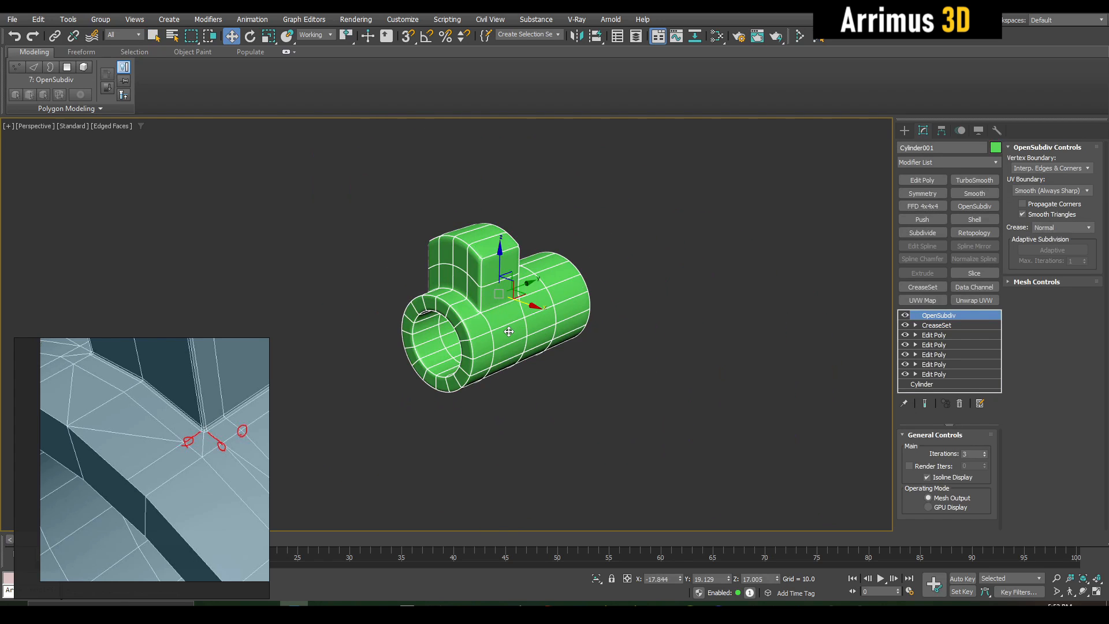
{"action": "mouse_move", "coordinate": [533, 308]}
{"action": "left_mouse_down", "text": "shift"}
{"action": "mouse_move", "coordinate": [650, 341]}
{"action": "mouse_move", "coordinate": [648, 361]}
{"action": "left_mouse_up", "text": "shift"}
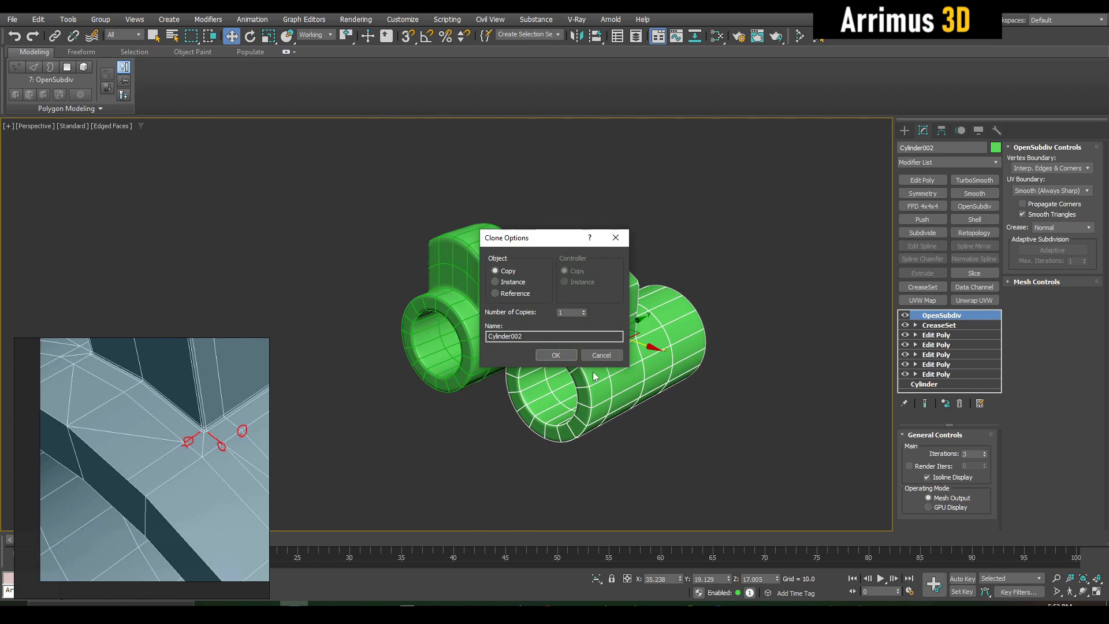
{"action": "left_click", "coordinate": [555, 355]}
- Turn off the OpenSubdiv smoothing on the copied tube to show its cage
{"action": "key", "text": "q"}
{"action": "scroll", "coordinate": [621, 364], "scroll_direction": "up", "scroll_amount": 8}
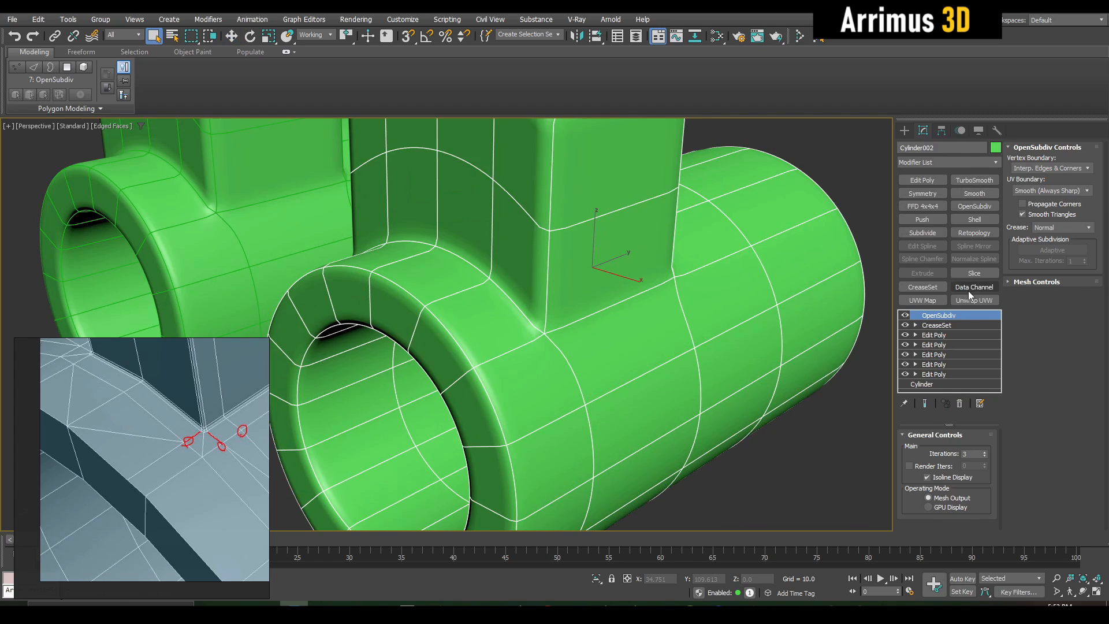
{"action": "left_click", "coordinate": [905, 315]}
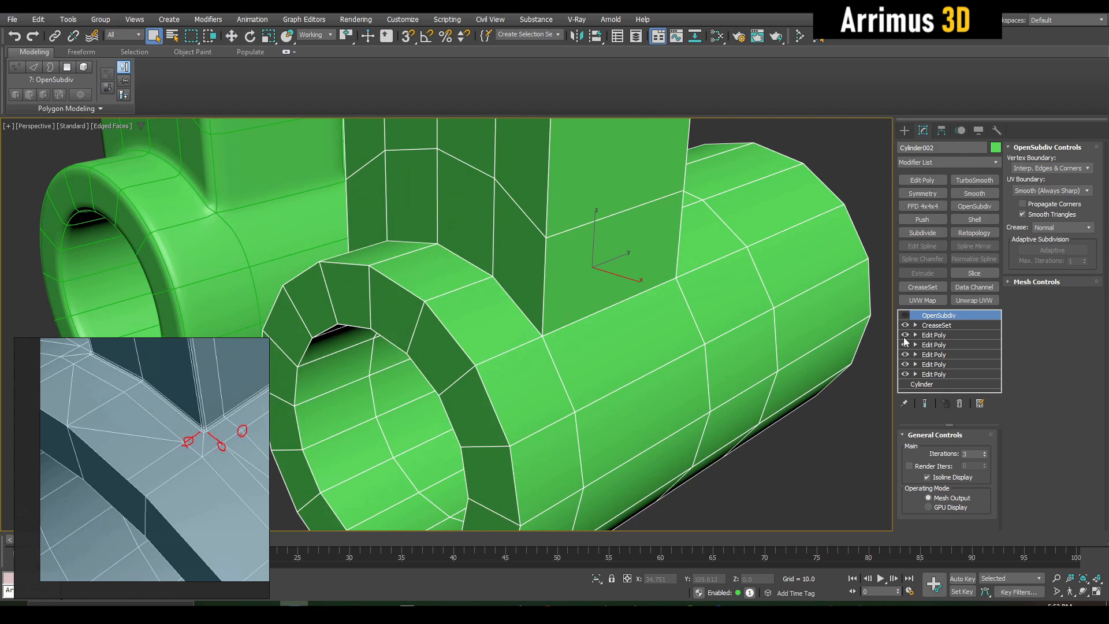
- Turn off and delete the topmost Edit Poly modifier on the copied tube to remove its extruded block
{"action": "left_click", "coordinate": [905, 336]}
{"action": "left_click", "coordinate": [933, 335]}
{"action": "right_click", "coordinate": [932, 335]}
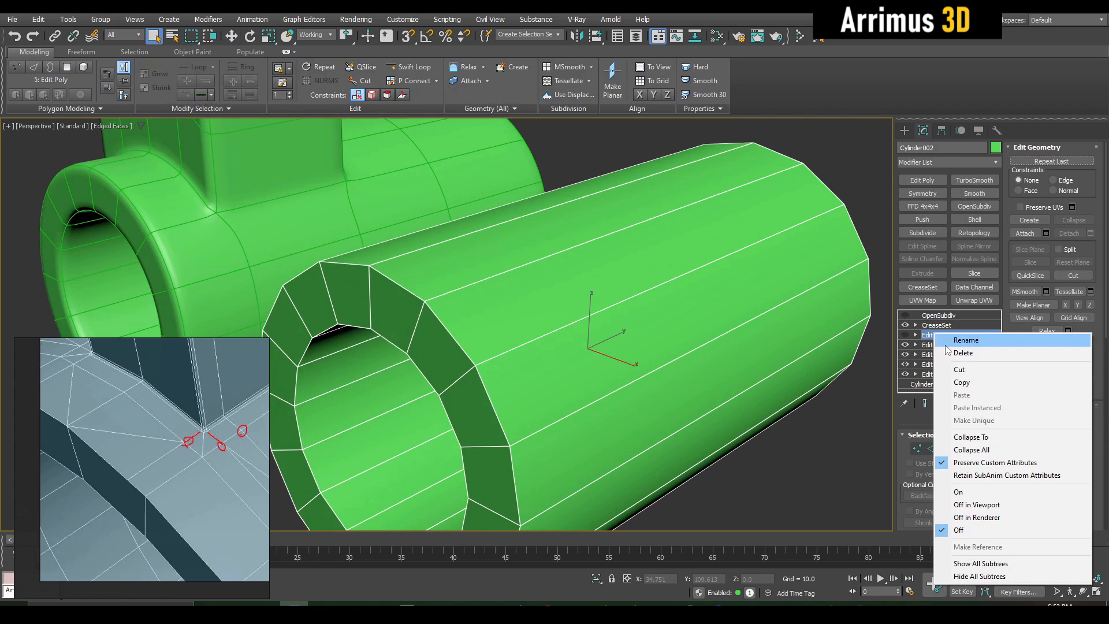
{"action": "left_click", "coordinate": [948, 350]}
- Reselect the copied tube's sharp edges by face angle in CreaseSet and update its EdgeSet from the selection
{"action": "left_click", "coordinate": [937, 325]}
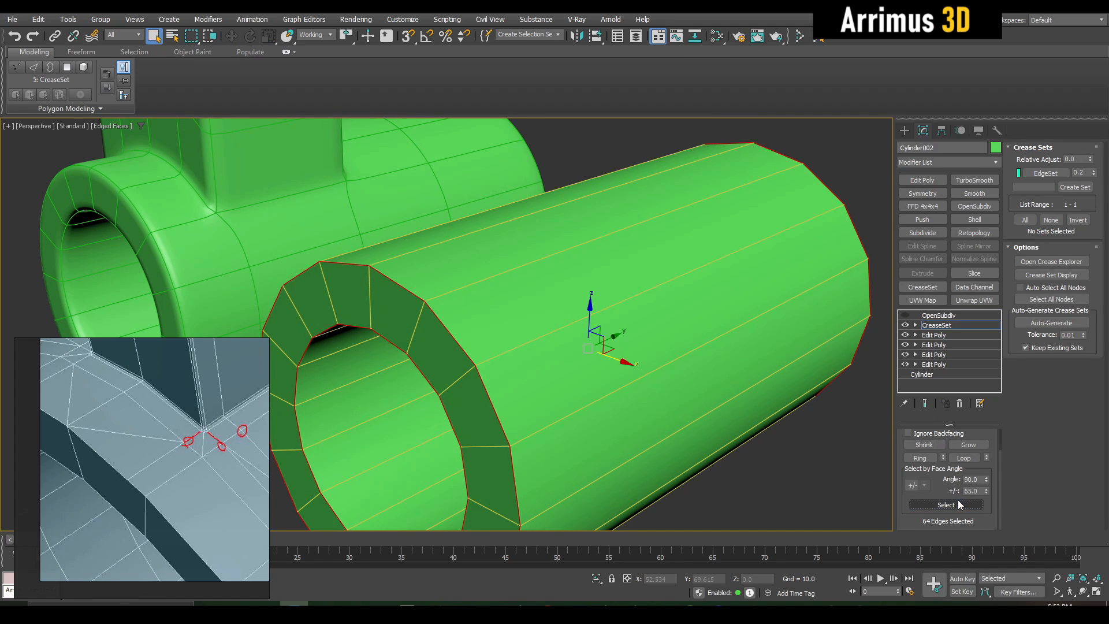
{"action": "right_click", "coordinate": [1064, 172]}
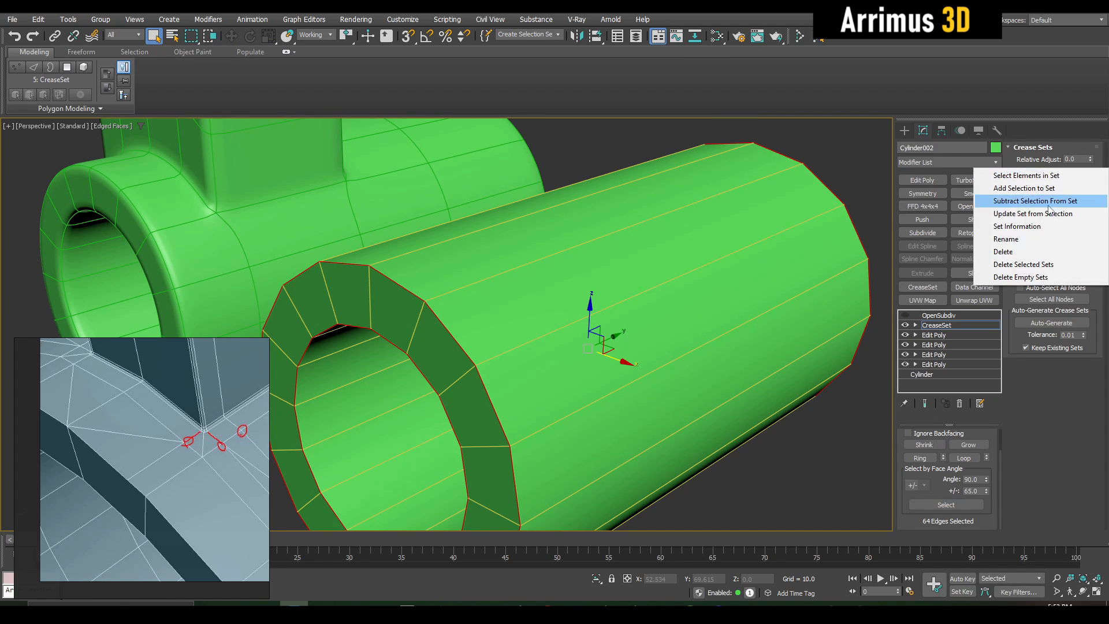
{"action": "left_click", "coordinate": [1048, 214]}
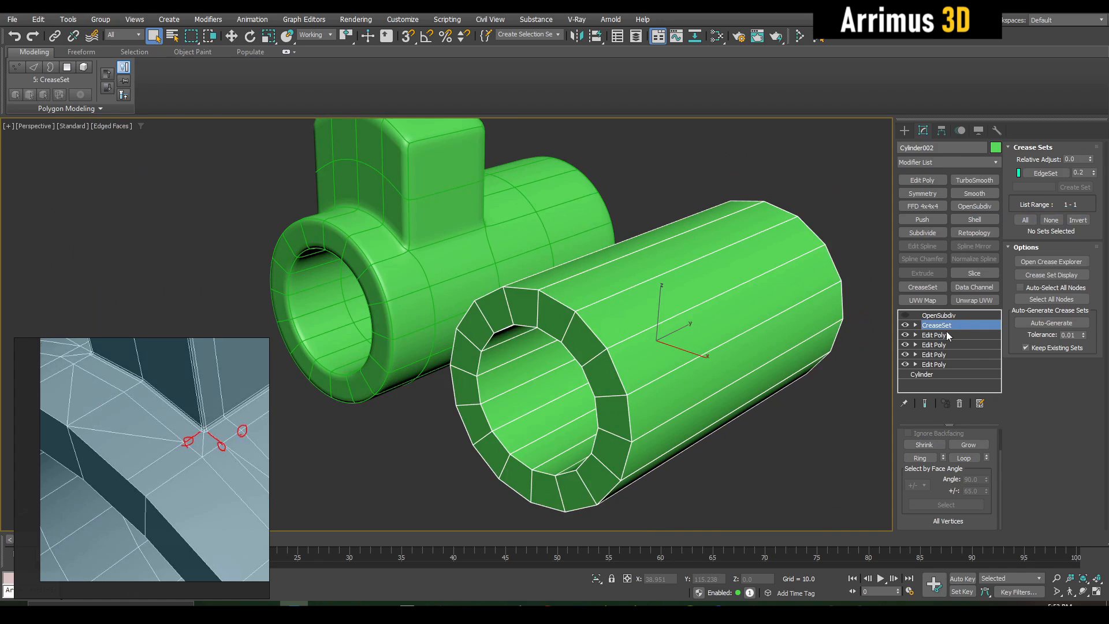
- Try deleting the CreaseSet modifier from the copied tube and working on the cage edges in Edit Poly
{"action": "right_click", "coordinate": [948, 336]}
{"action": "left_click", "coordinate": [965, 345]}
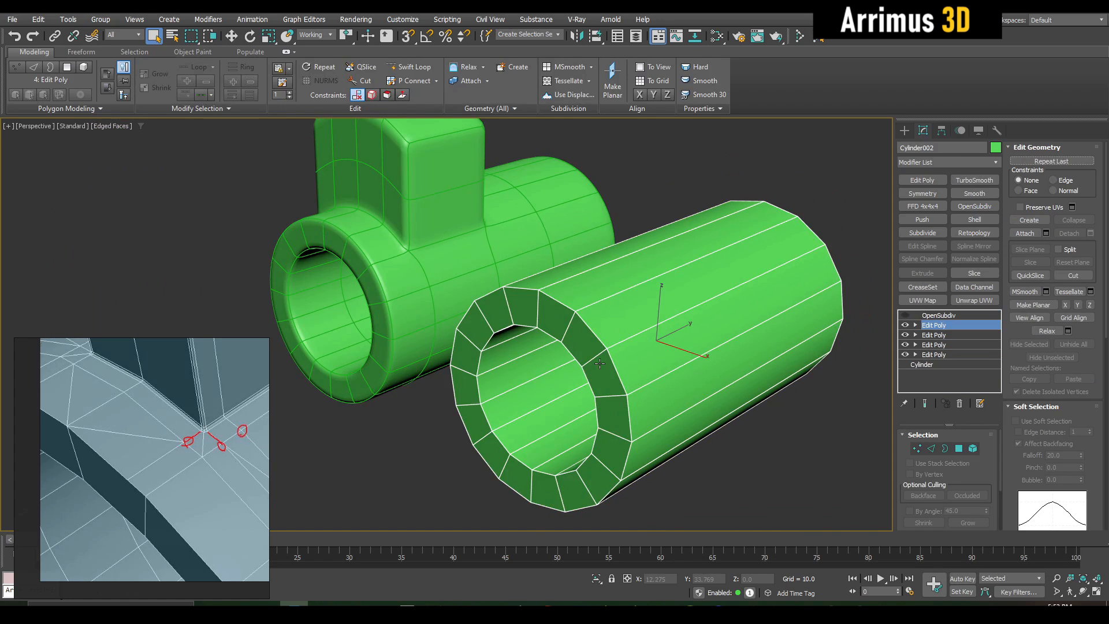
{"action": "scroll", "coordinate": [599, 363], "scroll_direction": "up", "scroll_amount": 3}
{"action": "key", "text": "4"}
{"action": "key", "text": "2"}
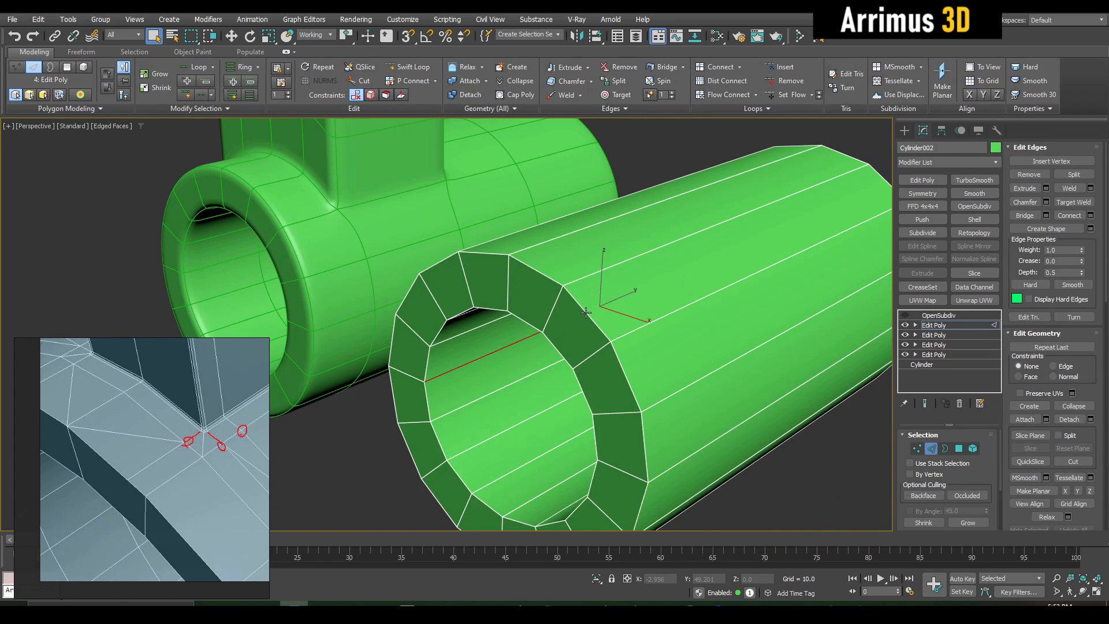
{"action": "left_click", "coordinate": [550, 338]}
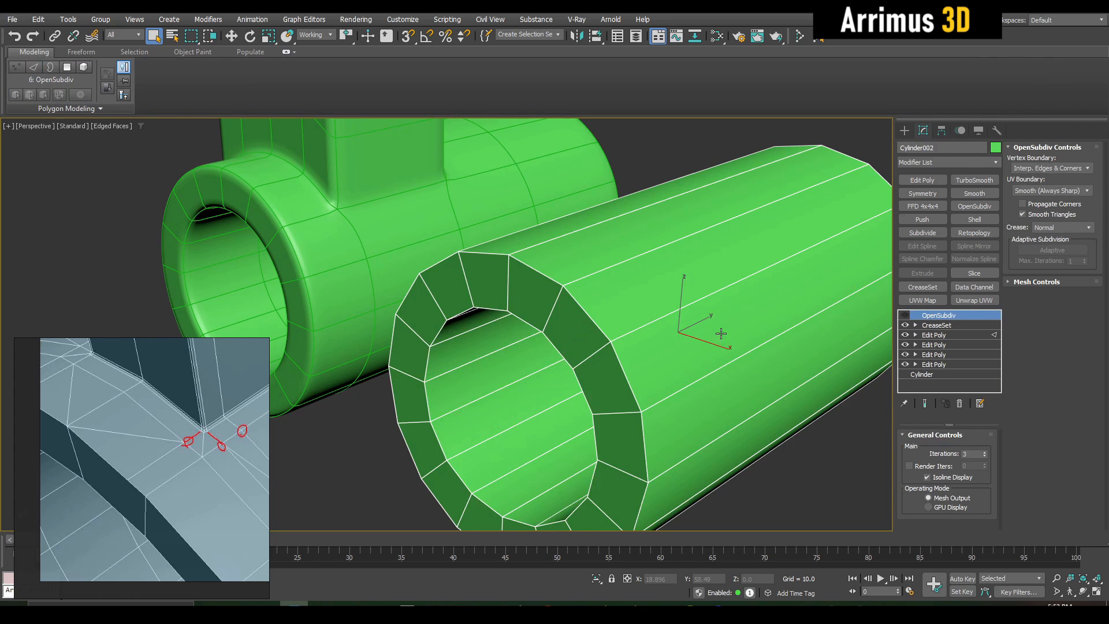
- Add another OpenSubdiv modifier directly above CreaseSet on the copied tube and set its iterations to 2
{"action": "left_click", "coordinate": [953, 325]}
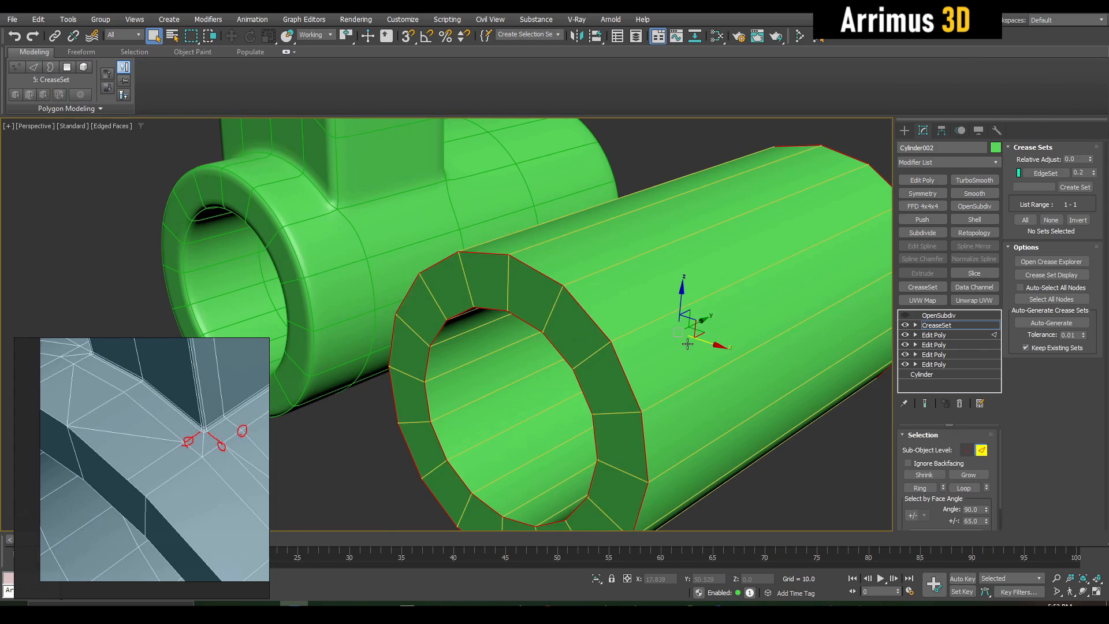
{"action": "scroll", "coordinate": [753, 158], "scroll_direction": "down", "scroll_amount": 4}
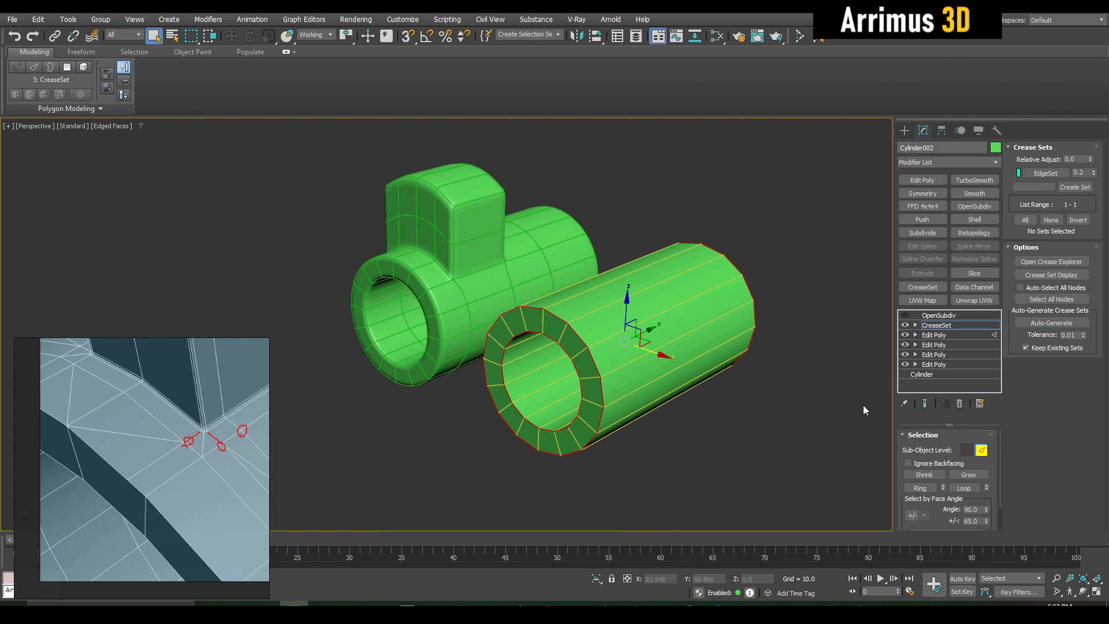
{"action": "left_click", "coordinate": [959, 326]}
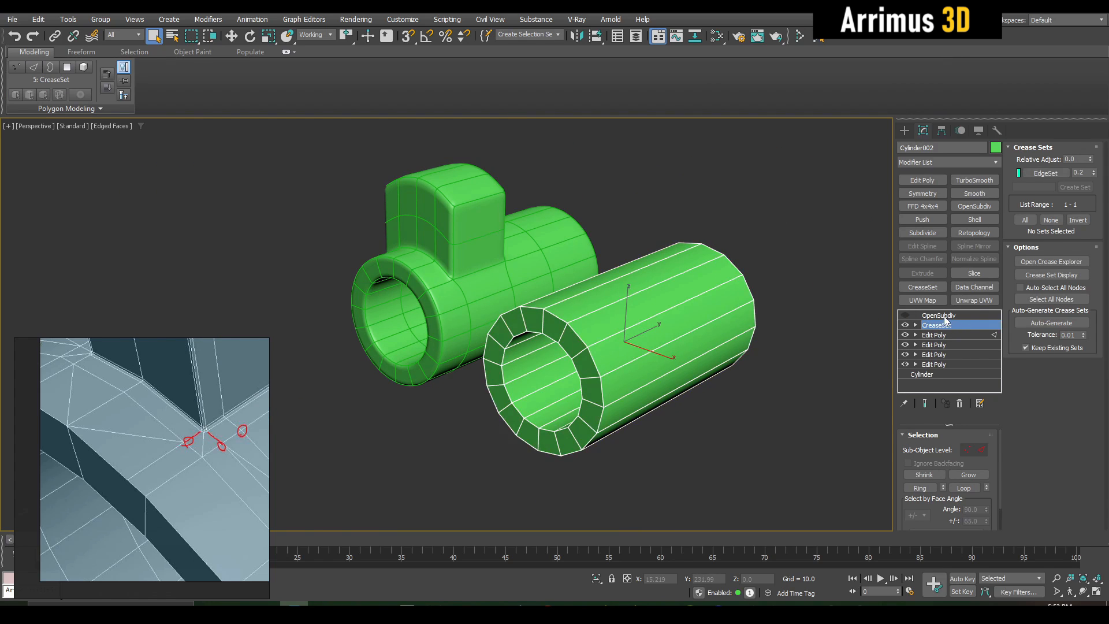
{"action": "left_click", "coordinate": [944, 316]}
{"action": "left_click", "coordinate": [936, 326]}
{"action": "left_click", "coordinate": [977, 206]}
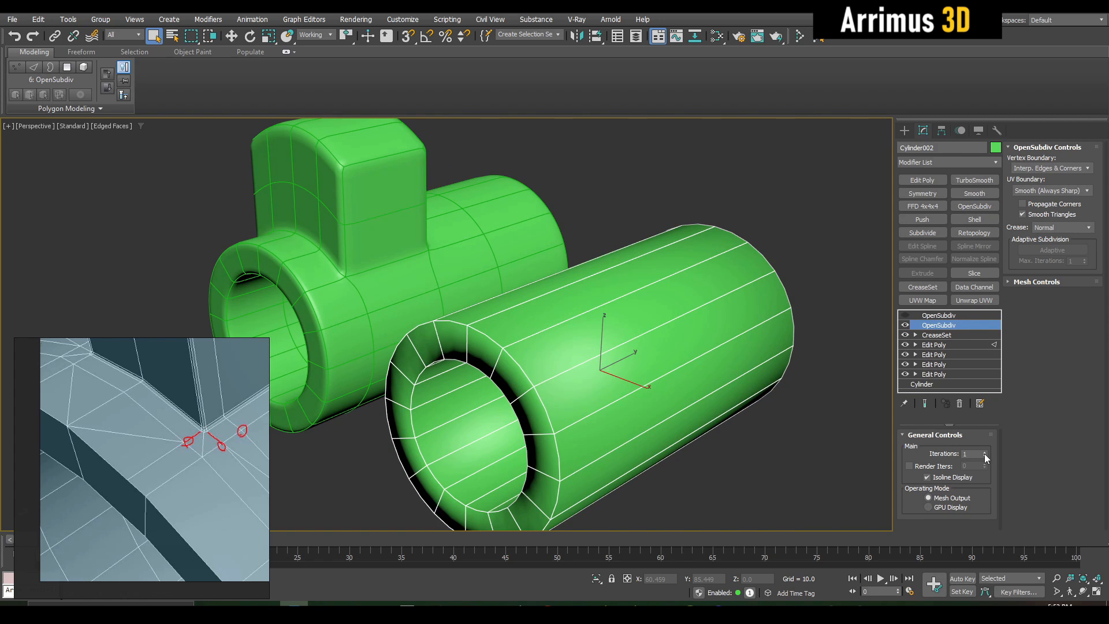
{"action": "left_click", "coordinate": [984, 453]}
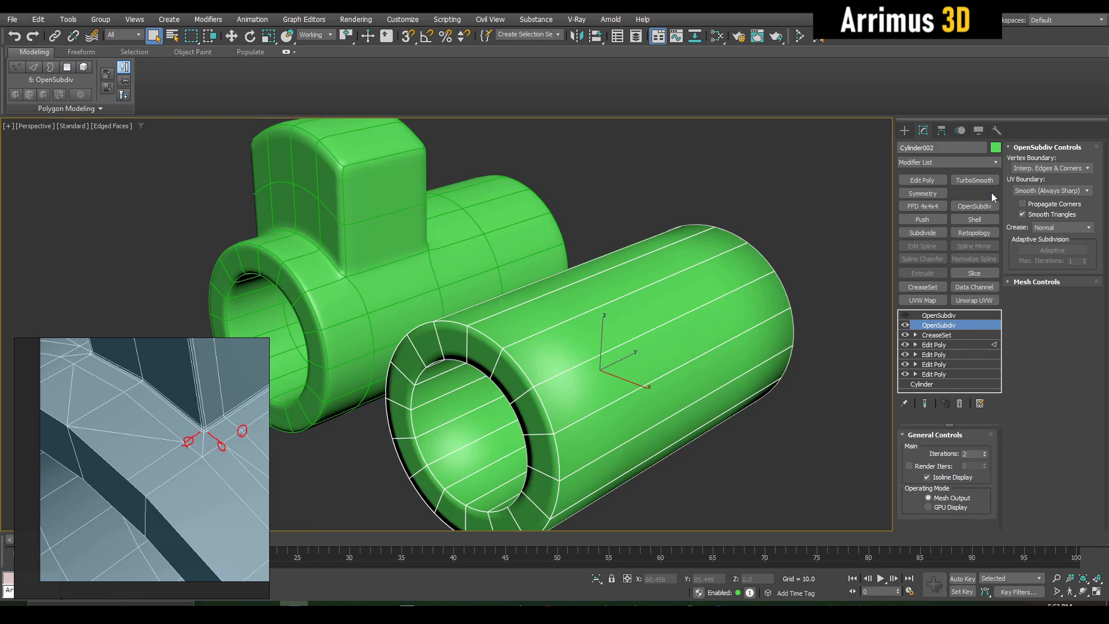
- Add a Smooth modifier and an Edit Poly above the new OpenSubdiv on the copied tube
{"action": "left_click", "coordinate": [991, 193]}
{"action": "scroll", "coordinate": [670, 316], "scroll_direction": "up", "scroll_amount": 3}
{"action": "key", "text": "shift+e"}
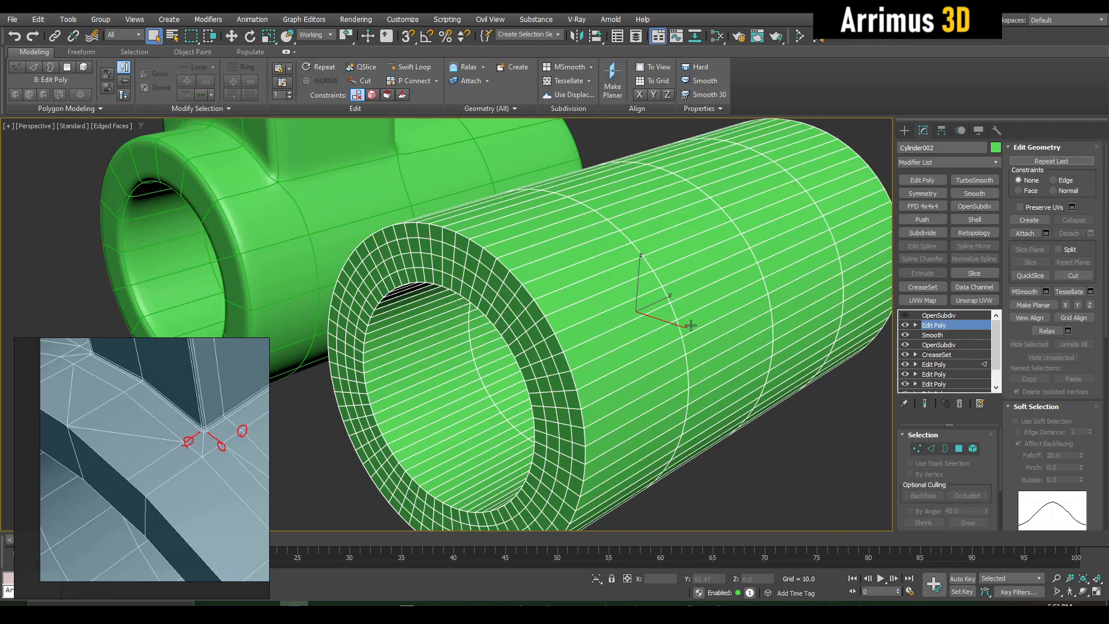
- Examine the denser mesh of the copied tube at vertex and polygon level from several angles
{"action": "middle_click_drag", "start_coordinate": [673, 314], "coordinate": [494, 307], "text": "alt"}
{"action": "key", "text": "1"}
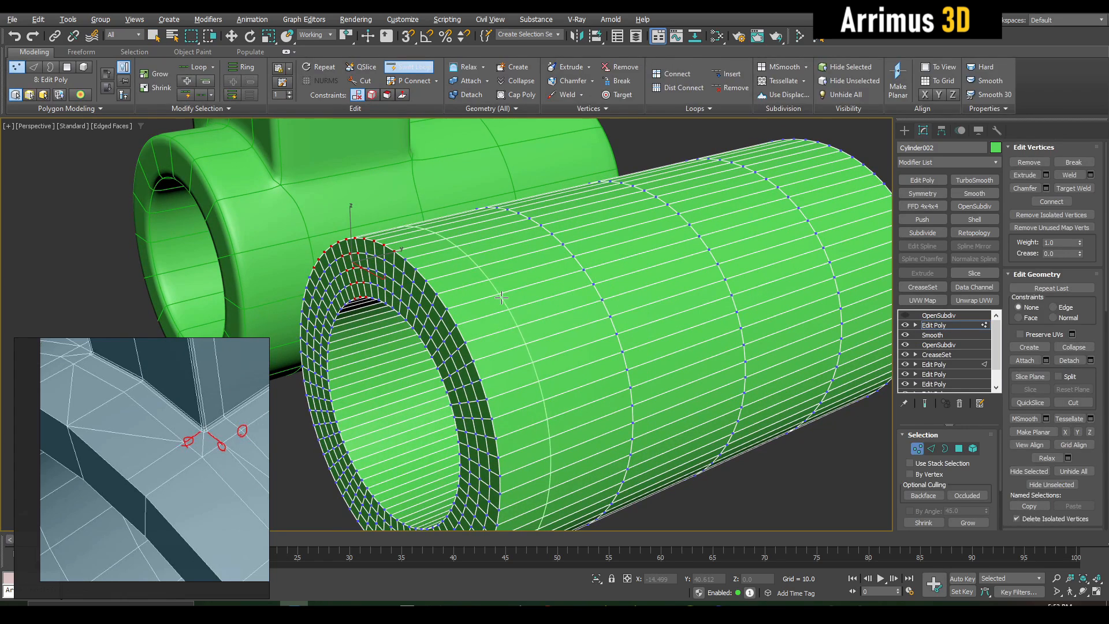
{"action": "left_click", "coordinate": [502, 298]}
{"action": "key", "text": "4"}
{"action": "left_click", "coordinate": [509, 267]}
{"action": "key", "text": "z"}
{"action": "middle_click_drag", "start_coordinate": [509, 267], "coordinate": [506, 314], "text": "alt"}
{"action": "scroll", "coordinate": [544, 287], "scroll_direction": "down", "scroll_amount": 5}
- Select the original tube Cylinder001 and activate its topmost Edit Poly modifier
{"action": "key", "text": "ctrl+d"}
{"action": "left_click", "coordinate": [367, 277]}
{"action": "left_click", "coordinate": [479, 275], "text": "ctrl+shift"}
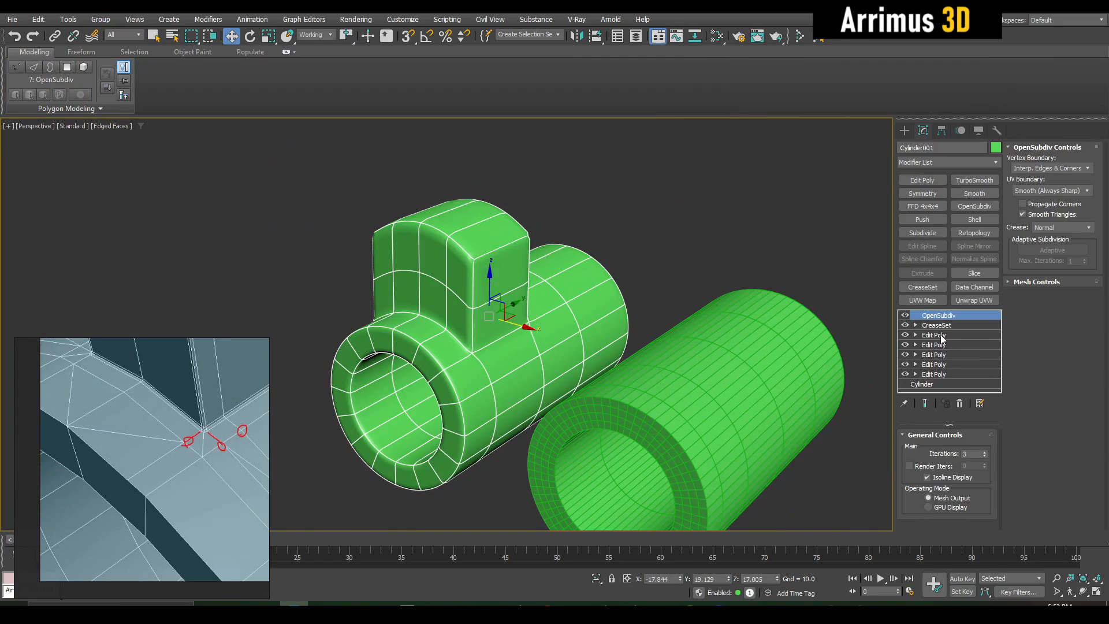
{"action": "left_click", "coordinate": [942, 337]}
- Inset the four upper wall polygons between the block and the tube's open end slightly, as one group
{"action": "key", "text": "4"}
{"action": "key", "text": "q"}
{"action": "scroll", "coordinate": [664, 312], "scroll_direction": "up", "scroll_amount": 3}
{"action": "middle_click_drag", "start_coordinate": [664, 312], "coordinate": [503, 361], "text": "alt"}
{"action": "left_click", "coordinate": [502, 362]}
{"action": "left_click", "coordinate": [547, 344], "text": "ctrl"}
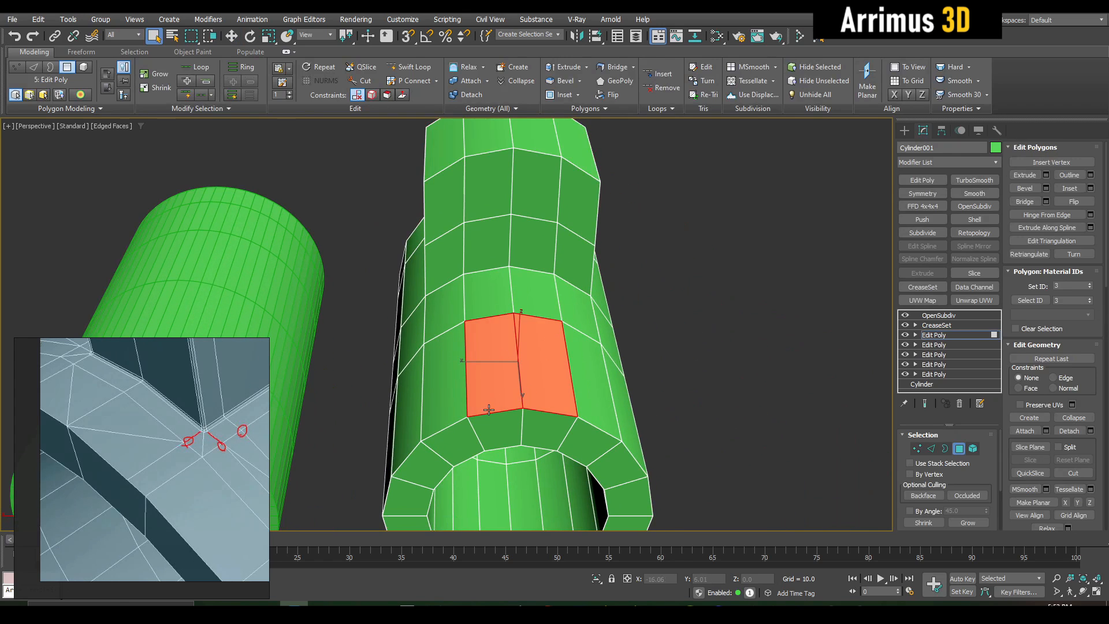
{"action": "left_click", "coordinate": [580, 362], "text": "ctrl"}
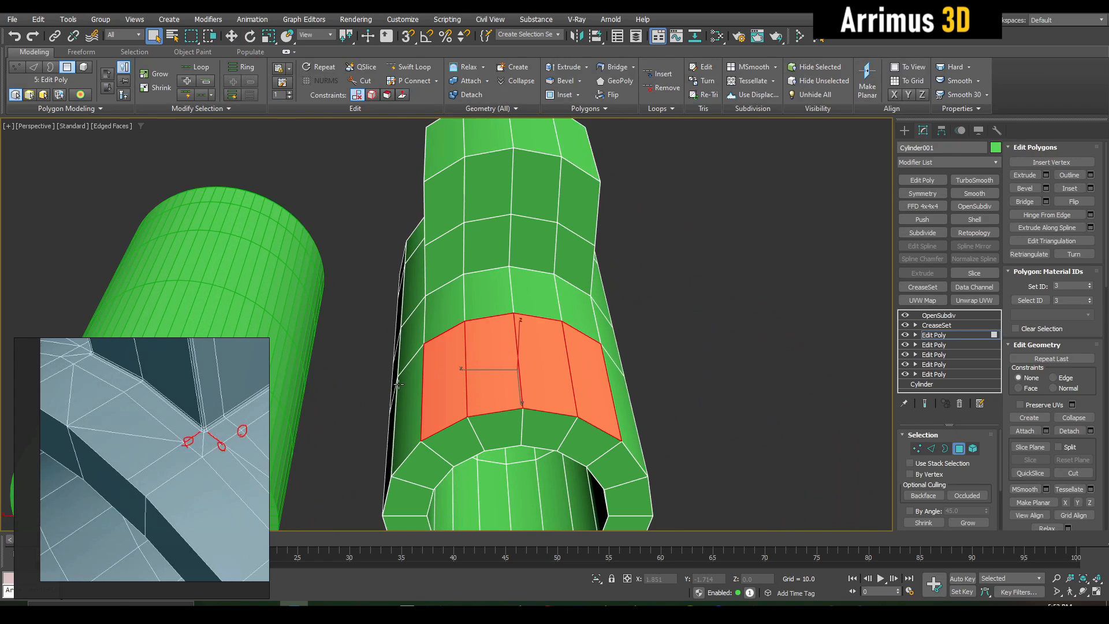
{"action": "middle_click_drag", "start_coordinate": [580, 391], "coordinate": [278, 405], "text": "alt"}
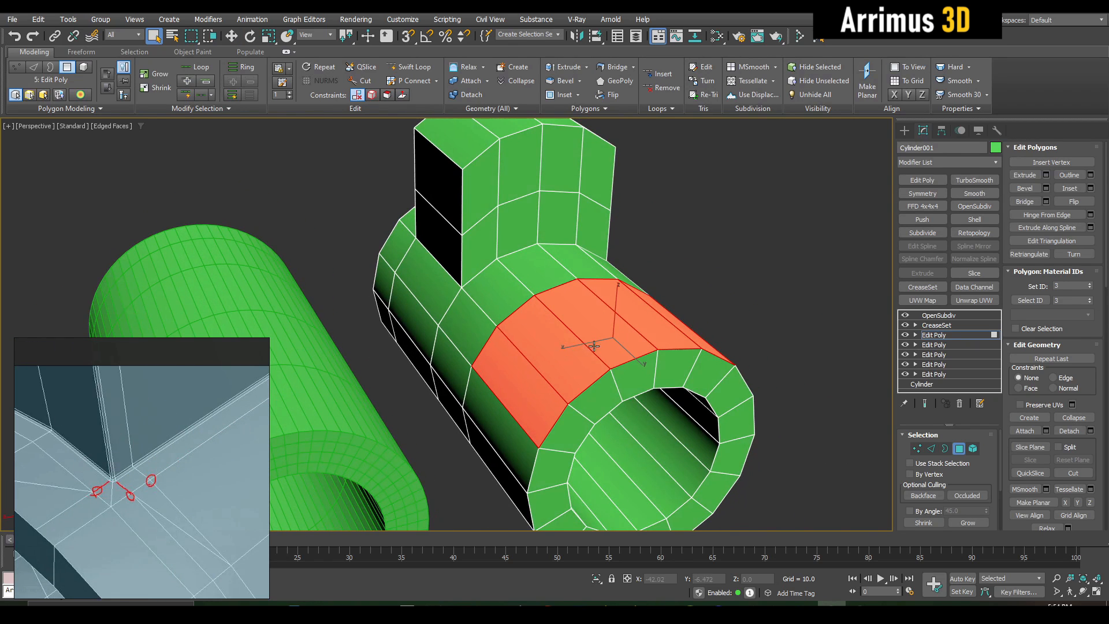
{"action": "scroll", "coordinate": [598, 359], "scroll_direction": "up", "scroll_amount": 4}
{"action": "key", "text": "shift+i"}
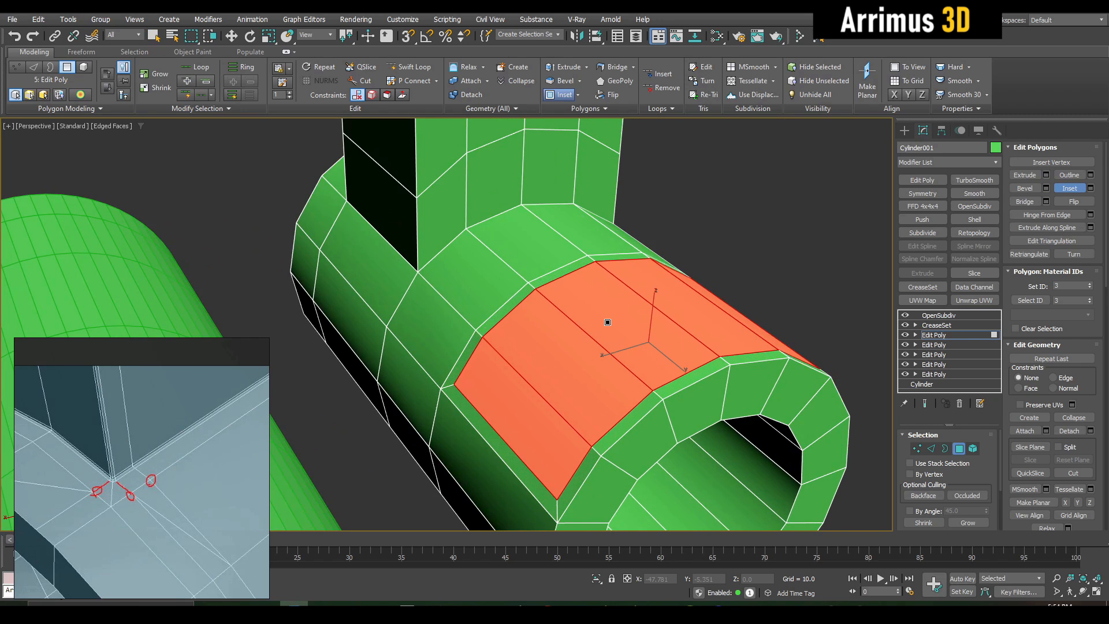
{"action": "left_click_drag", "start_coordinate": [608, 321], "coordinate": [610, 327]}
{"action": "key", "text": "w"}
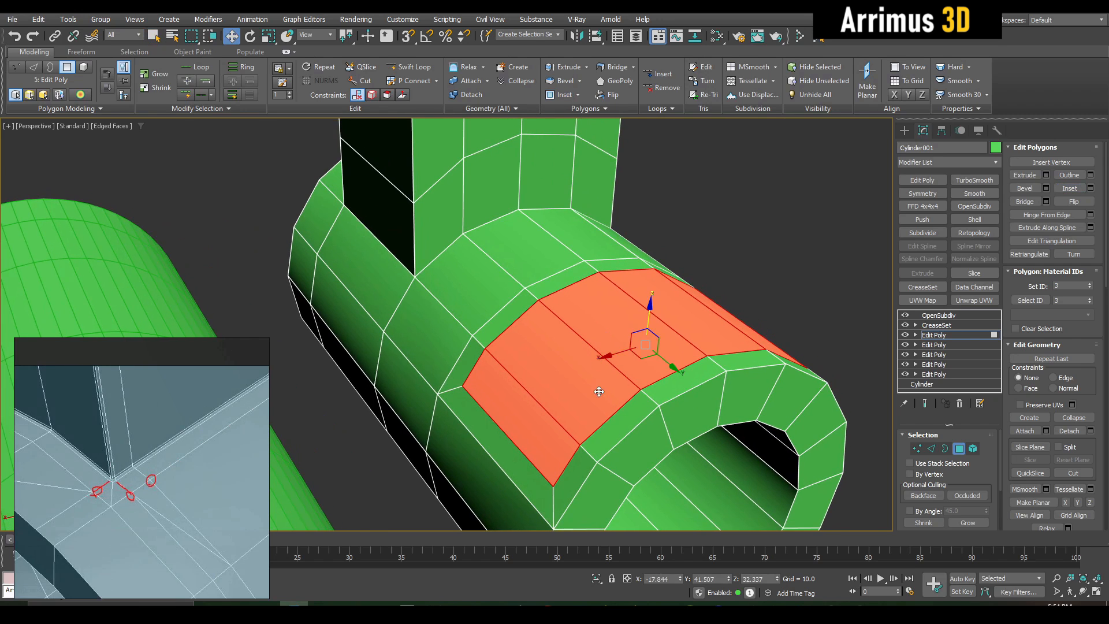
- Examine the vertices and edges at the inset's corners and how they connect to the surrounding tube wall
{"action": "middle_click_drag", "start_coordinate": [599, 389], "coordinate": [597, 349]}
{"action": "key", "text": "z"}
{"action": "middle_click_drag", "start_coordinate": [548, 385], "coordinate": [605, 316]}
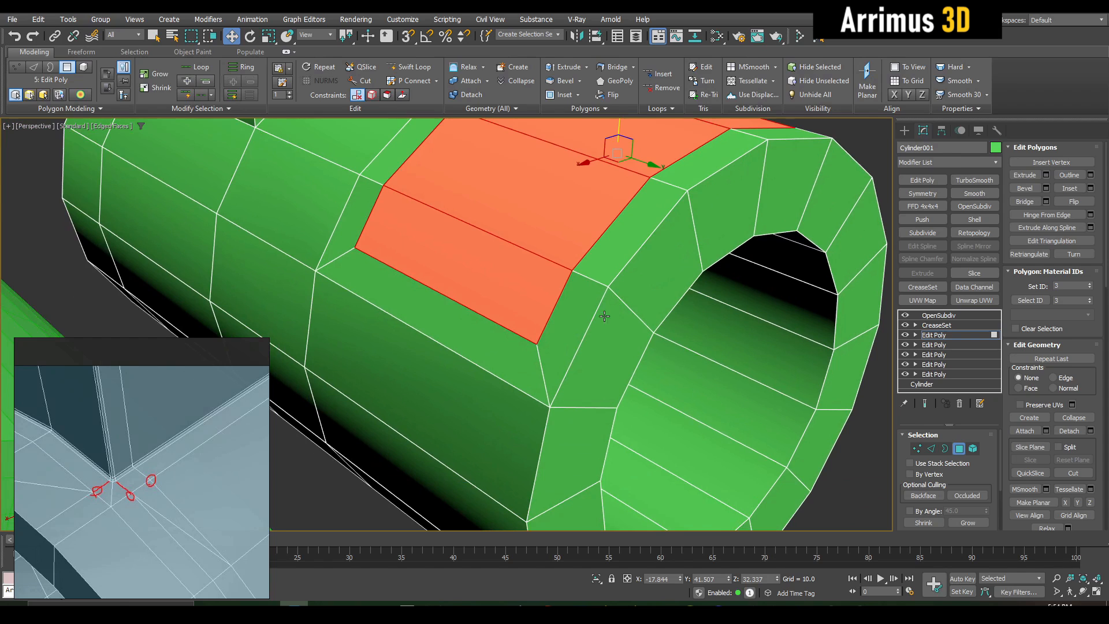
{"action": "key", "text": "1"}
{"action": "left_click", "coordinate": [316, 270]}
{"action": "scroll", "coordinate": [381, 295], "scroll_direction": "up", "scroll_amount": 10}
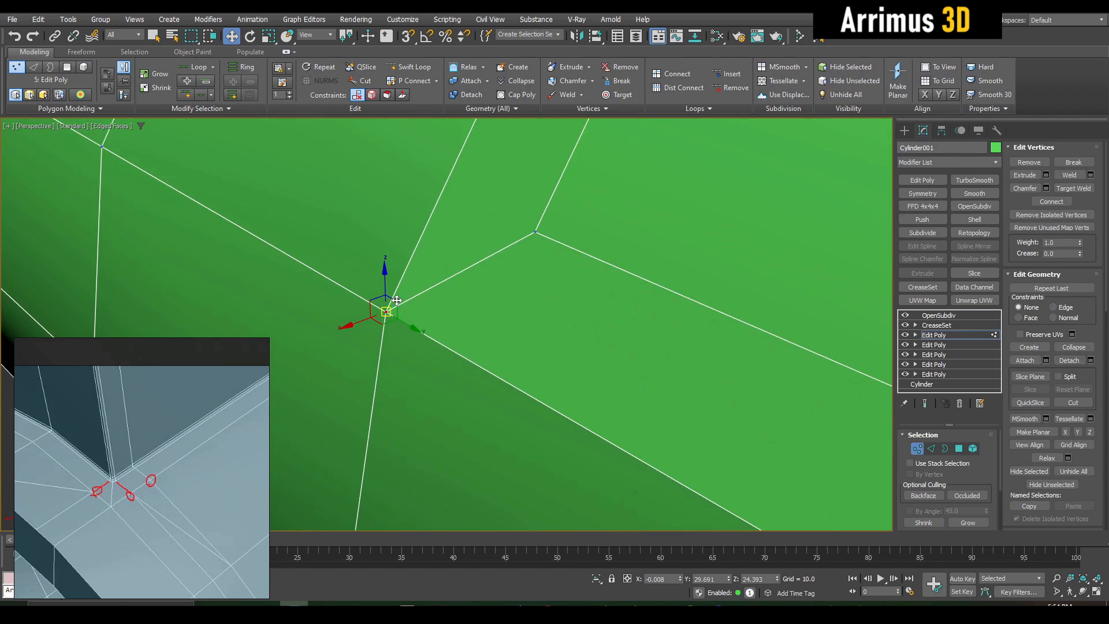
{"action": "scroll", "coordinate": [396, 298], "scroll_direction": "down", "scroll_amount": 8}
{"action": "key", "text": "q"}
{"action": "scroll", "coordinate": [410, 301], "scroll_direction": "up", "scroll_amount": 6}
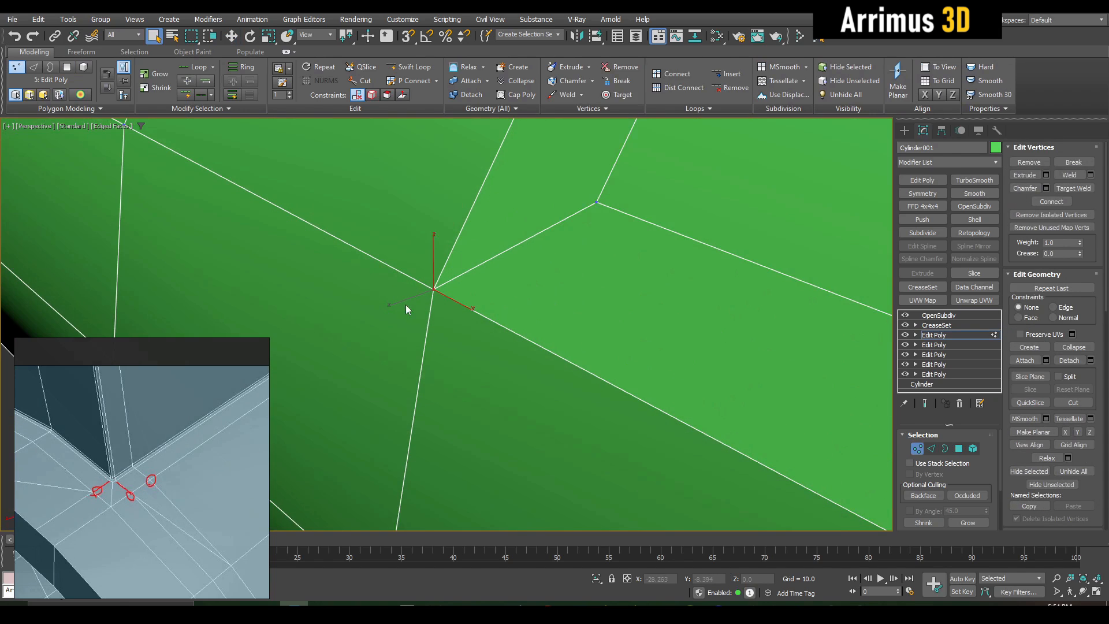
{"action": "key", "text": "2"}
{"action": "left_click", "coordinate": [462, 228]}
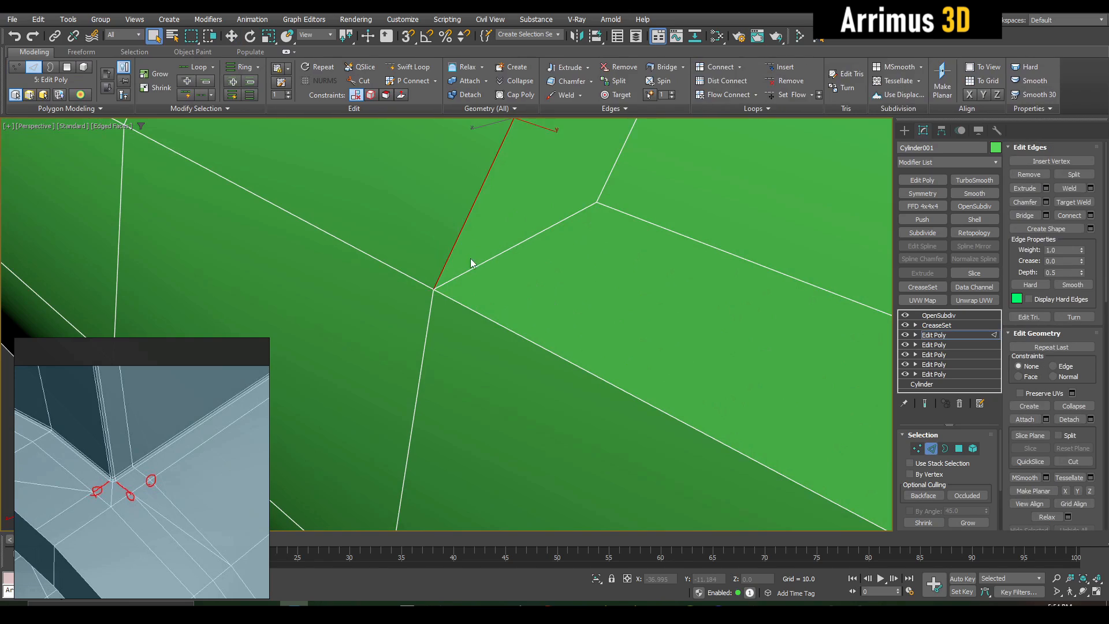
{"action": "scroll", "coordinate": [520, 301], "scroll_direction": "down", "scroll_amount": 7}
{"action": "key", "text": "1"}
{"action": "scroll", "coordinate": [603, 308], "scroll_direction": "up", "scroll_amount": 4}
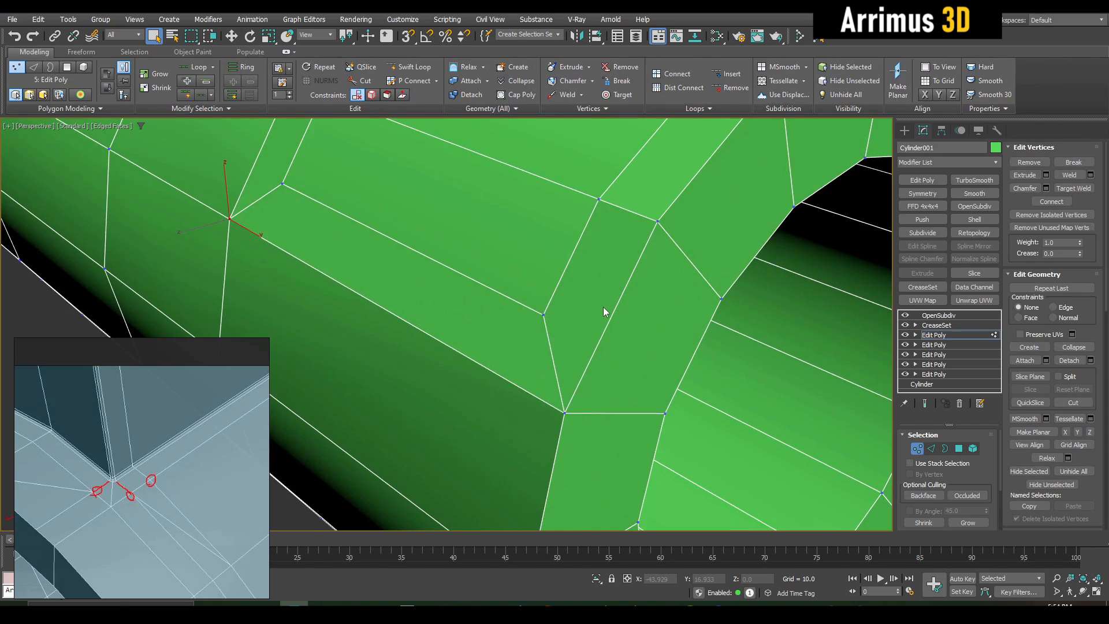
{"action": "key", "text": "4"}
{"action": "scroll", "coordinate": [602, 273], "scroll_direction": "down", "scroll_amount": 8}
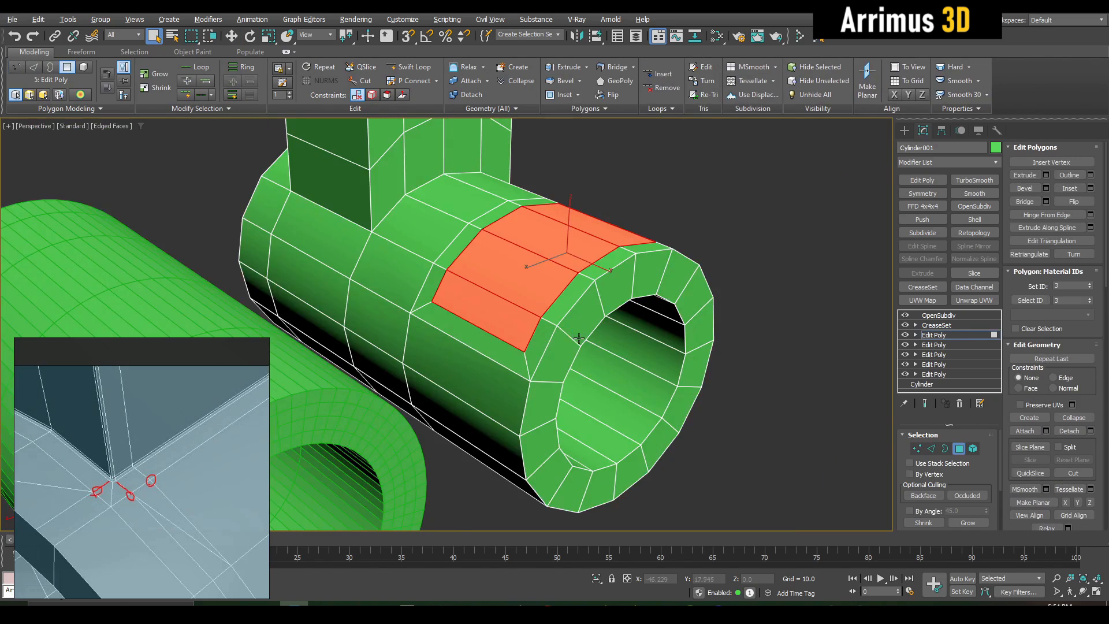
- Select the loop of border polygons around the inset to examine how it flows around the corners
{"action": "scroll", "coordinate": [599, 249], "scroll_direction": "up", "scroll_amount": 4}
{"action": "middle_click_drag", "start_coordinate": [515, 374], "coordinate": [493, 392], "text": "alt"}
{"action": "key", "text": "ctrl+d"}
{"action": "left_click", "coordinate": [482, 387], "text": "shift"}
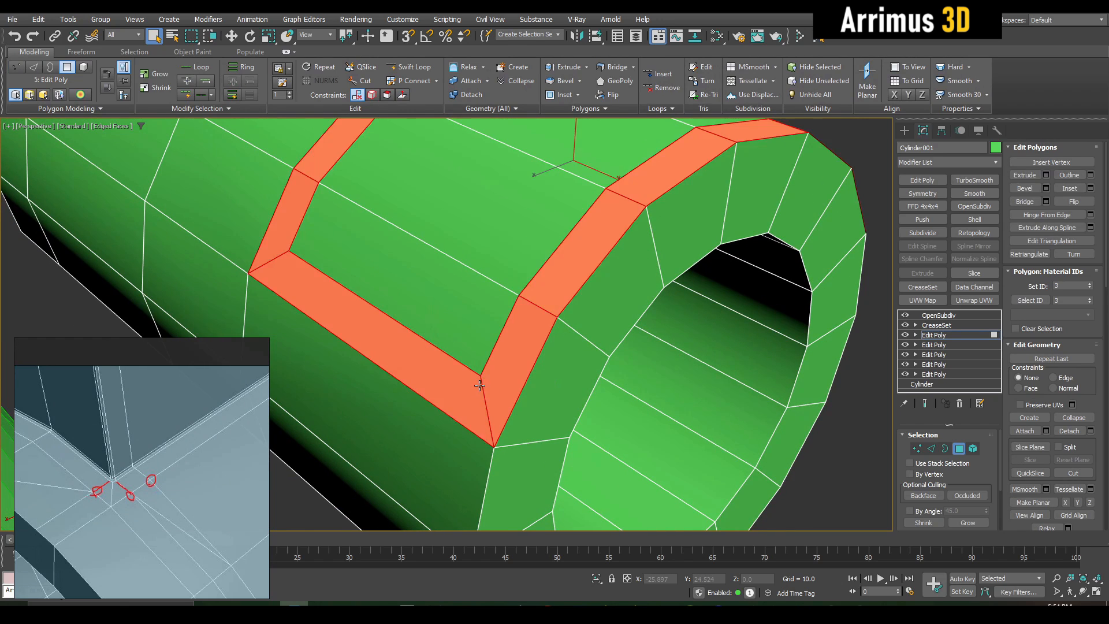
{"action": "scroll", "coordinate": [497, 369], "scroll_direction": "down", "scroll_amount": 2}
{"action": "mouse_move", "coordinate": [474, 361]}
{"action": "middle_mouse_down", "text": "alt"}
{"action": "mouse_move", "coordinate": [528, 363]}
{"action": "mouse_move", "coordinate": [525, 335]}
{"action": "mouse_move", "coordinate": [508, 323]}
{"action": "mouse_move", "coordinate": [485, 358]}
{"action": "middle_mouse_up", "text": "alt"}
- Inspect the smoothed shading around the inset with the edges hidden, comparing it with the cage
{"action": "key", "text": "1"}
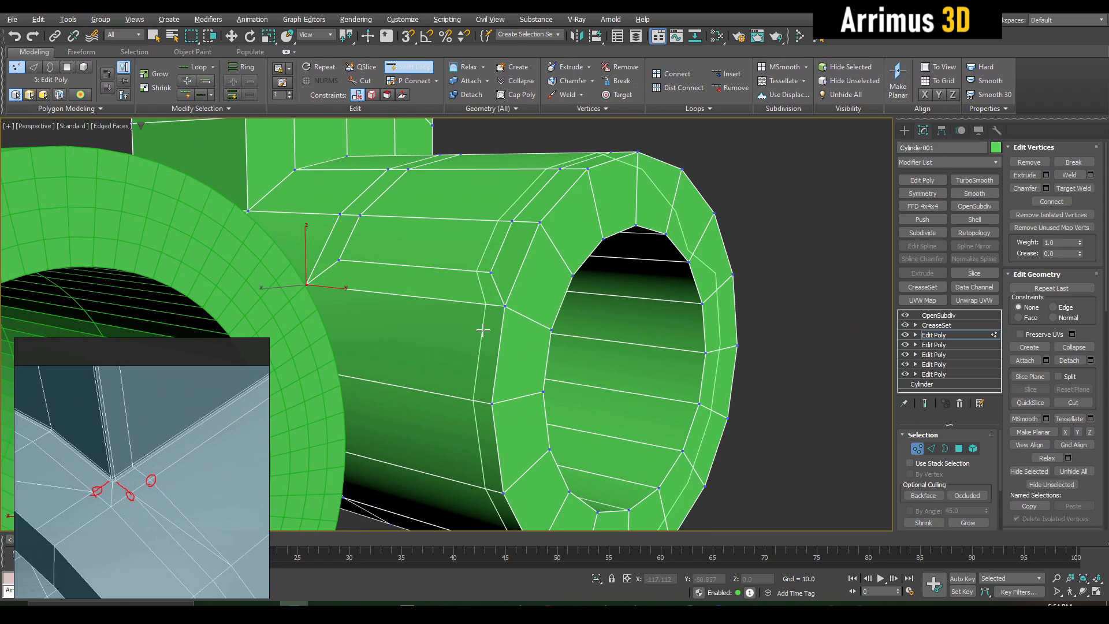
{"action": "key", "text": "w"}
{"action": "key", "text": "F4"}
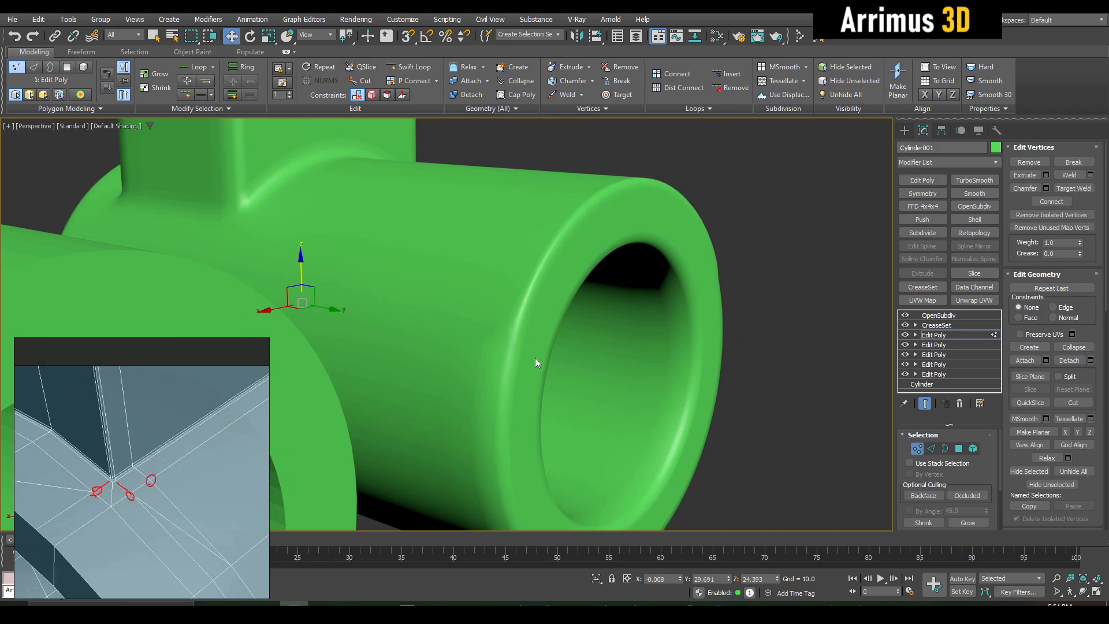
{"action": "key", "text": "1"}
{"action": "middle_click_drag", "start_coordinate": [535, 358], "coordinate": [564, 357], "text": "alt"}
{"action": "key", "text": "F4"}
{"action": "scroll", "coordinate": [525, 322], "scroll_direction": "up", "scroll_amount": 2}
- Reselect the original tube's CreaseSet edges by face angle and update its EdgeSet from this selection
{"action": "key", "text": "2"}
{"action": "left_click", "coordinate": [955, 327]}
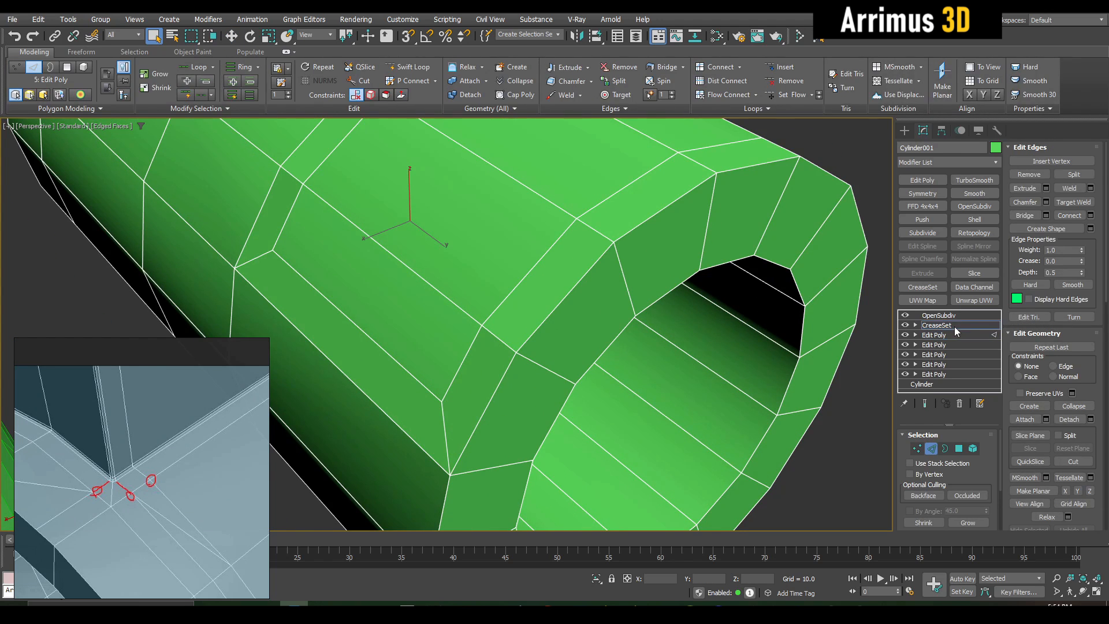
{"action": "scroll", "coordinate": [851, 324], "scroll_direction": "down", "scroll_amount": 3}
{"action": "left_click", "coordinate": [978, 452]}
{"action": "left_click_drag", "start_coordinate": [945, 512], "coordinate": [950, 460]}
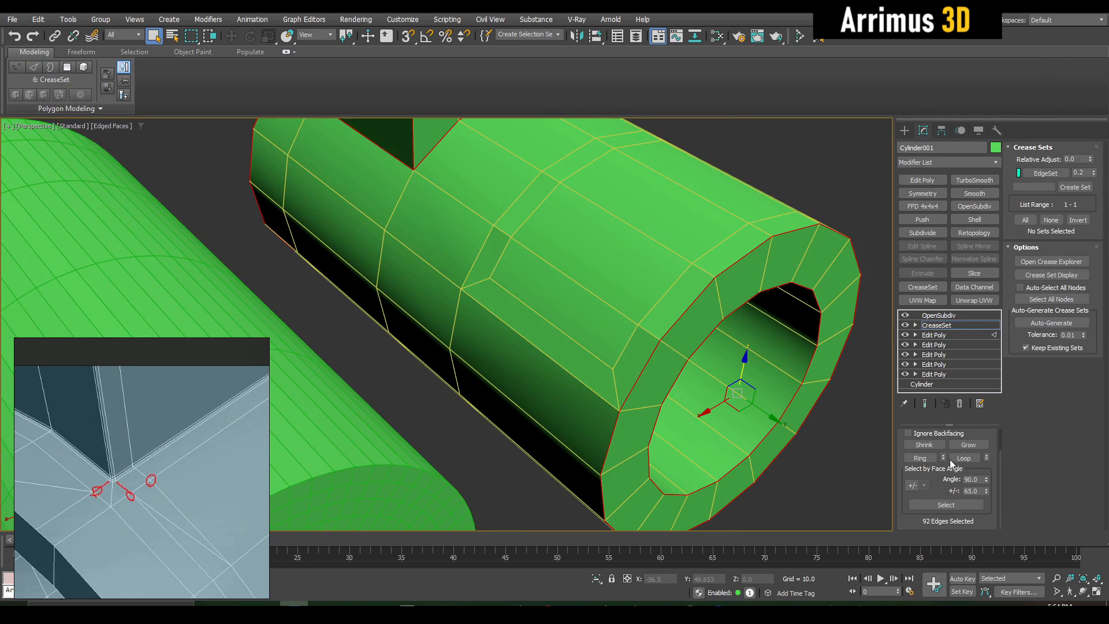
{"action": "middle_click_drag", "start_coordinate": [706, 261], "coordinate": [698, 412]}
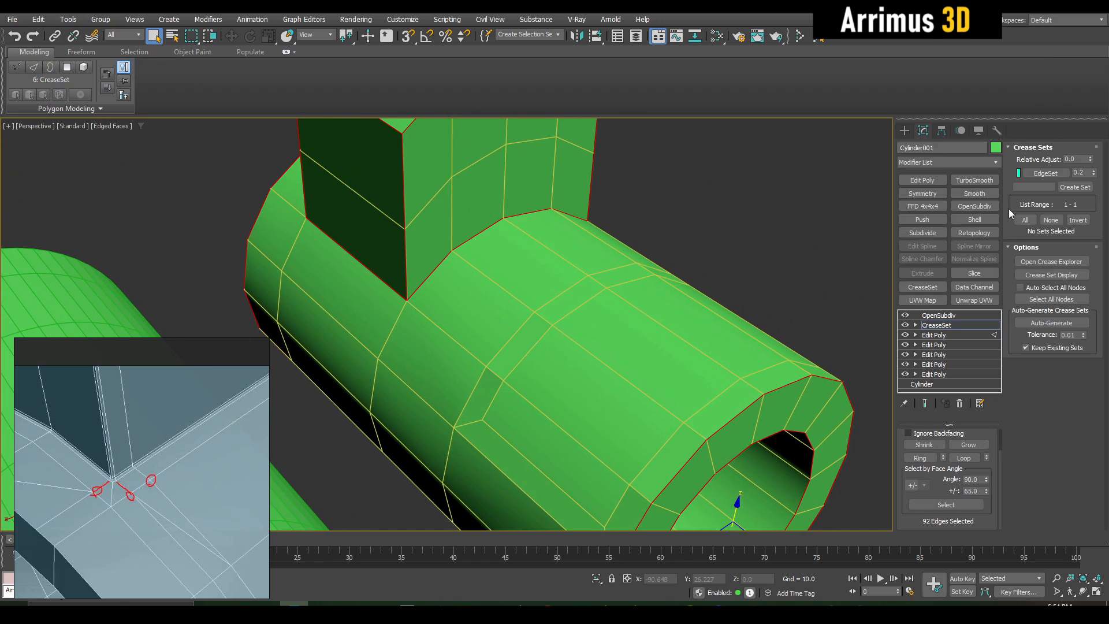
{"action": "right_click", "coordinate": [1055, 185]}
{"action": "left_click", "coordinate": [1047, 215]}
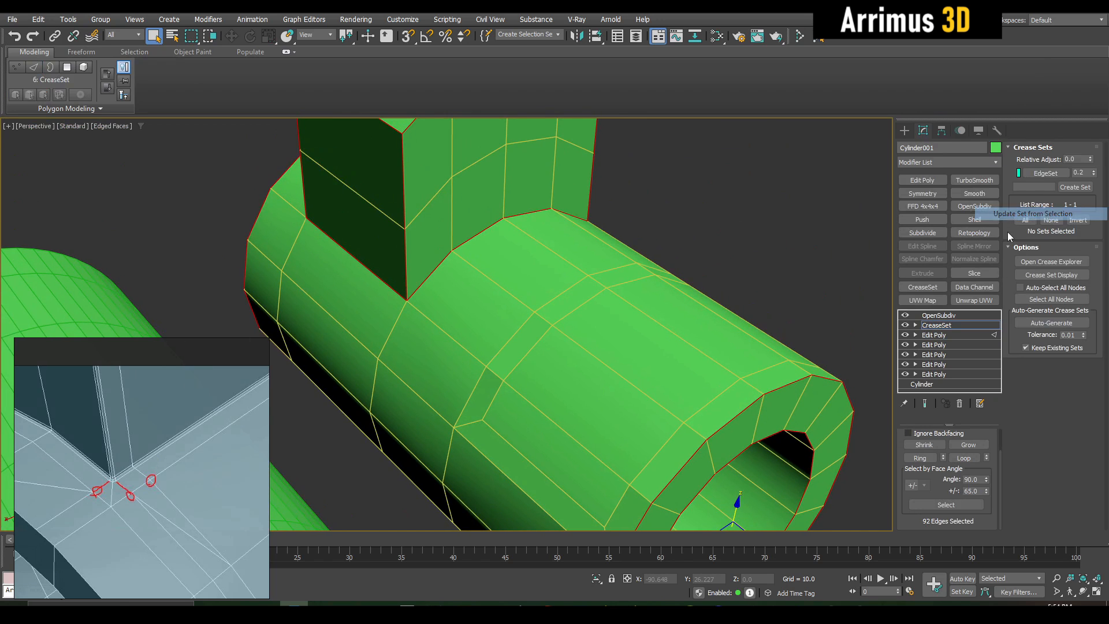
- Inspect the tube's smoothed shading from another angle after the crease update, with edges hidden and shown
{"action": "key", "text": "2"}
{"action": "left_click", "coordinate": [807, 235]}
{"action": "key", "text": "F4"}
{"action": "middle_click_drag", "start_coordinate": [698, 318], "coordinate": [552, 347], "text": "alt"}
{"action": "key", "text": "F4"}
{"action": "left_click", "coordinate": [599, 320]}
- Extrude the four inset polygons about 16 units upward to form a second block near the tube's open end
{"action": "key", "text": "4"}
{"action": "key", "text": "ctrl+d"}
{"action": "left_click", "coordinate": [430, 391]}
{"action": "left_click", "coordinate": [596, 270], "text": "shift"}
{"action": "middle_click_drag", "start_coordinate": [596, 270], "coordinate": [584, 364], "text": "alt"}
{"action": "key", "text": "q"}
{"action": "scroll", "coordinate": [569, 383], "scroll_direction": "up", "scroll_amount": 3}
{"action": "scroll", "coordinate": [569, 383], "scroll_direction": "down", "scroll_amount": 5}
{"action": "key", "text": "w"}
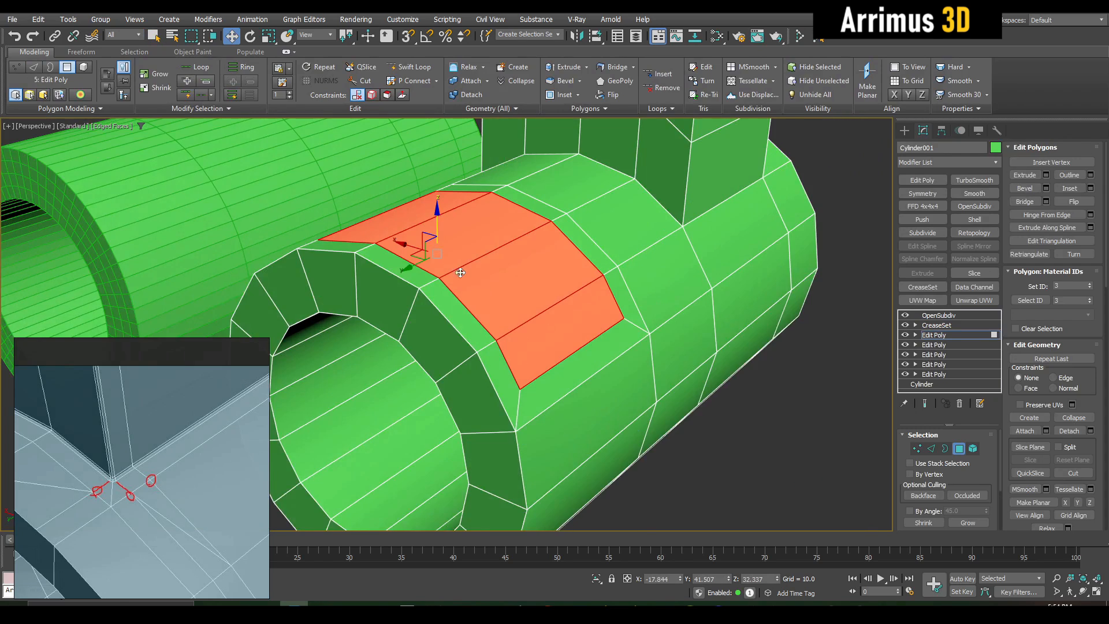
{"action": "scroll", "coordinate": [455, 314], "scroll_direction": "up", "scroll_amount": 3}
{"action": "left_click_drag", "start_coordinate": [447, 301], "coordinate": [455, 141], "text": "shift"}
{"action": "scroll", "coordinate": [455, 173], "scroll_direction": "down", "scroll_amount": 3}
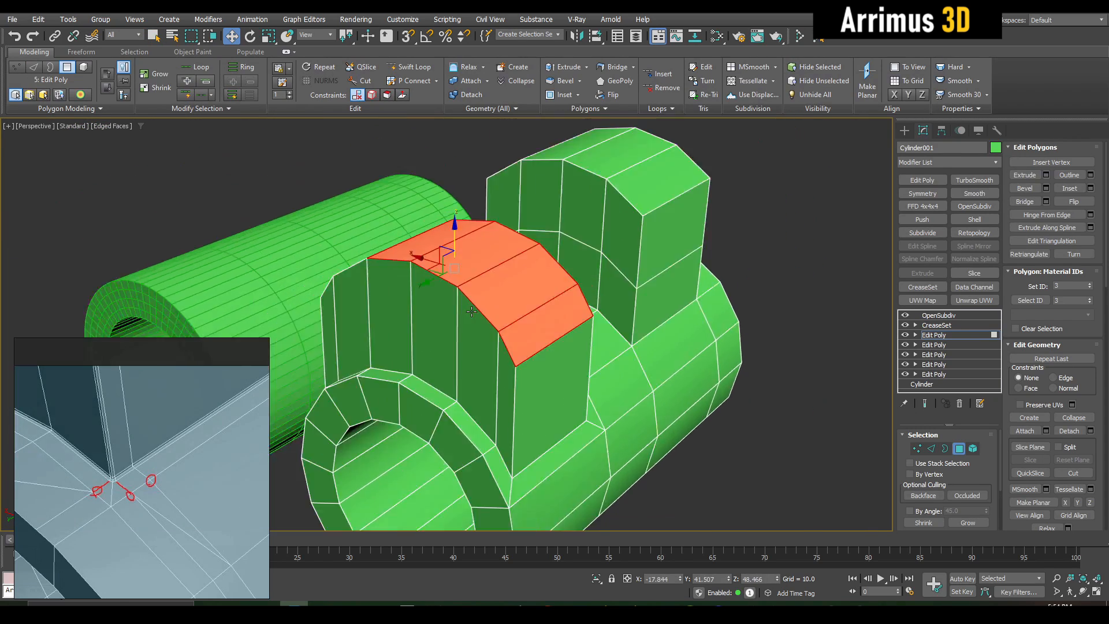
- Reselect the original tube's CreaseSet edges by face angle, including the new block, and update its EdgeSet from the selection
{"action": "middle_click_drag", "start_coordinate": [445, 245], "coordinate": [647, 249], "text": "alt"}
{"action": "key", "text": "4"}
{"action": "key", "text": "2"}
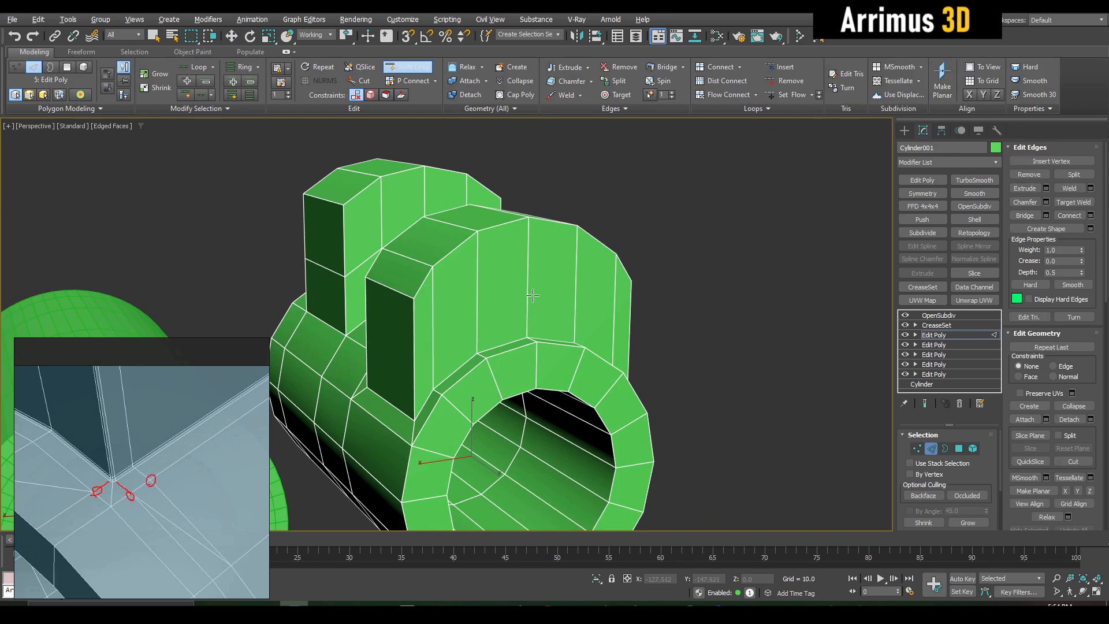
{"action": "left_click", "coordinate": [937, 325]}
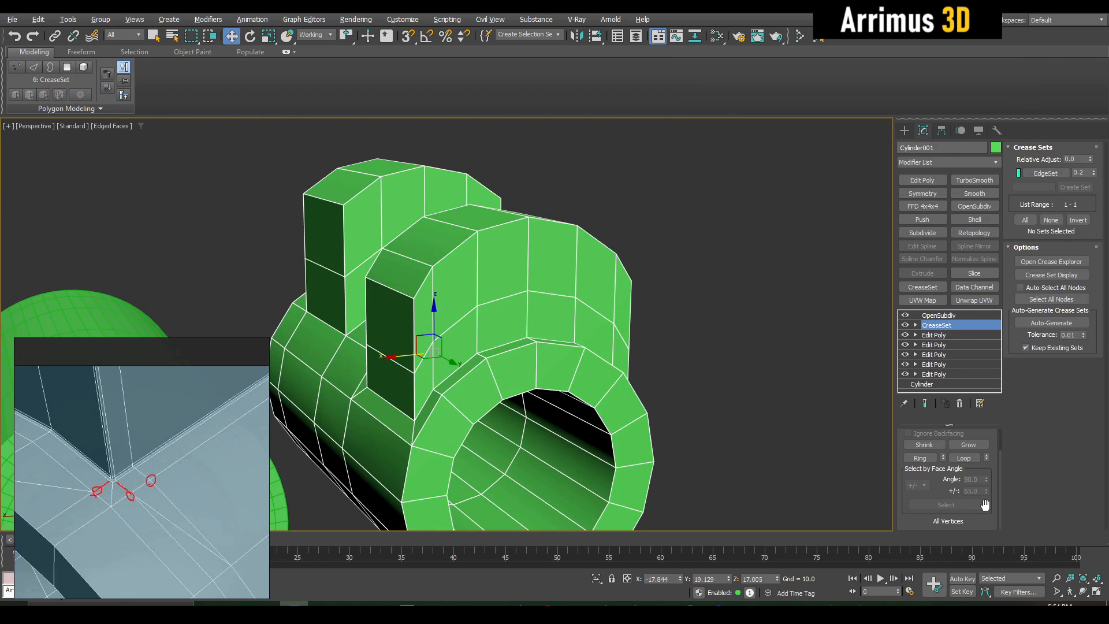
{"action": "left_click", "coordinate": [979, 505]}
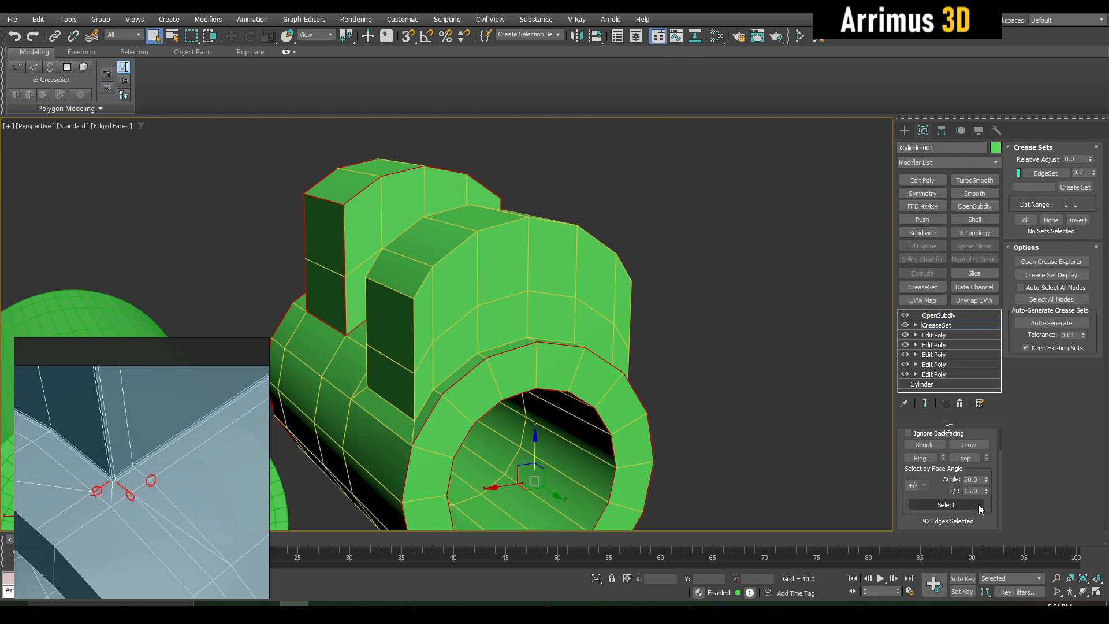
{"action": "right_click", "coordinate": [1026, 175]}
{"action": "left_click", "coordinate": [1039, 216]}
{"action": "key", "text": "2"}
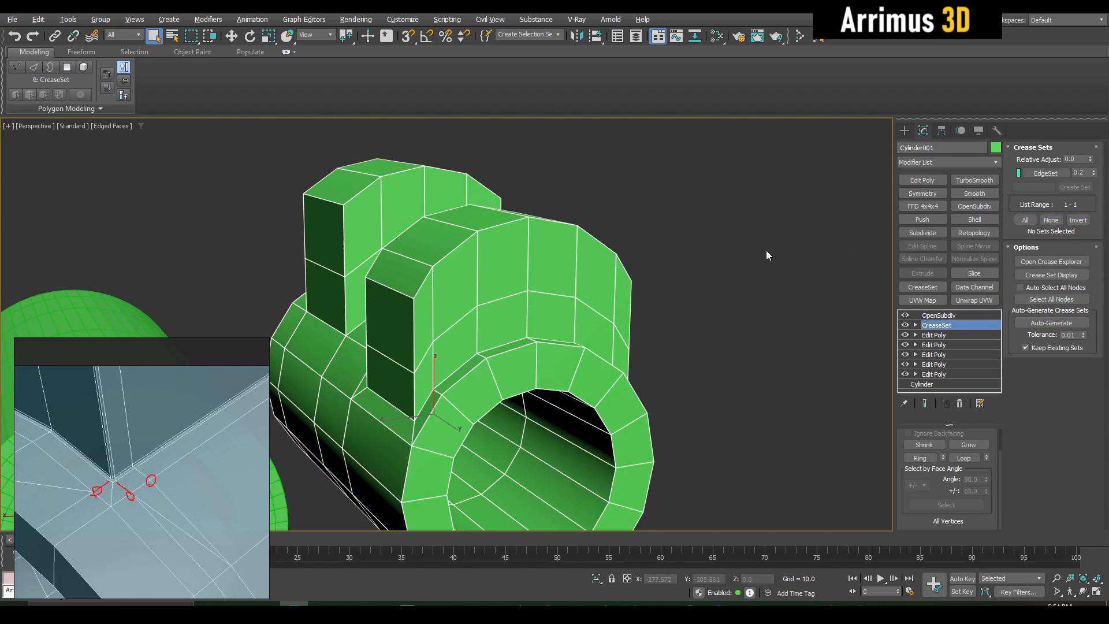
- Inspect the smoothed shading at the new block's lower corner, with the edges hidden and shown
{"action": "left_click", "coordinate": [757, 254]}
{"action": "key", "text": "F4"}
{"action": "mouse_move", "coordinate": [731, 265]}
{"action": "middle_mouse_down", "text": "alt"}
{"action": "mouse_move", "coordinate": [710, 277]}
{"action": "mouse_move", "coordinate": [721, 285]}
{"action": "middle_mouse_up", "text": "alt"}
{"action": "scroll", "coordinate": [477, 401], "scroll_direction": "up", "scroll_amount": 10}
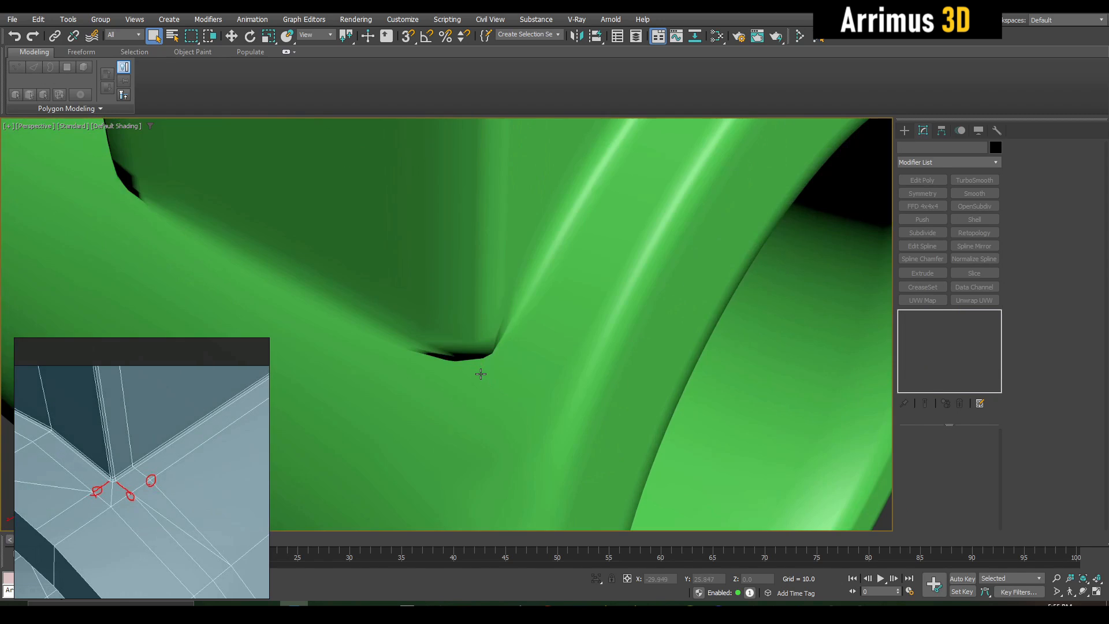
{"action": "mouse_move", "coordinate": [466, 330]}
{"action": "middle_mouse_down", "text": "alt"}
{"action": "mouse_move", "coordinate": [580, 321]}
{"action": "mouse_move", "coordinate": [480, 340]}
{"action": "mouse_move", "coordinate": [461, 328]}
{"action": "middle_mouse_up", "text": "alt"}
{"action": "scroll", "coordinate": [461, 328], "scroll_direction": "down", "scroll_amount": 3}
{"action": "key", "text": "F4"}
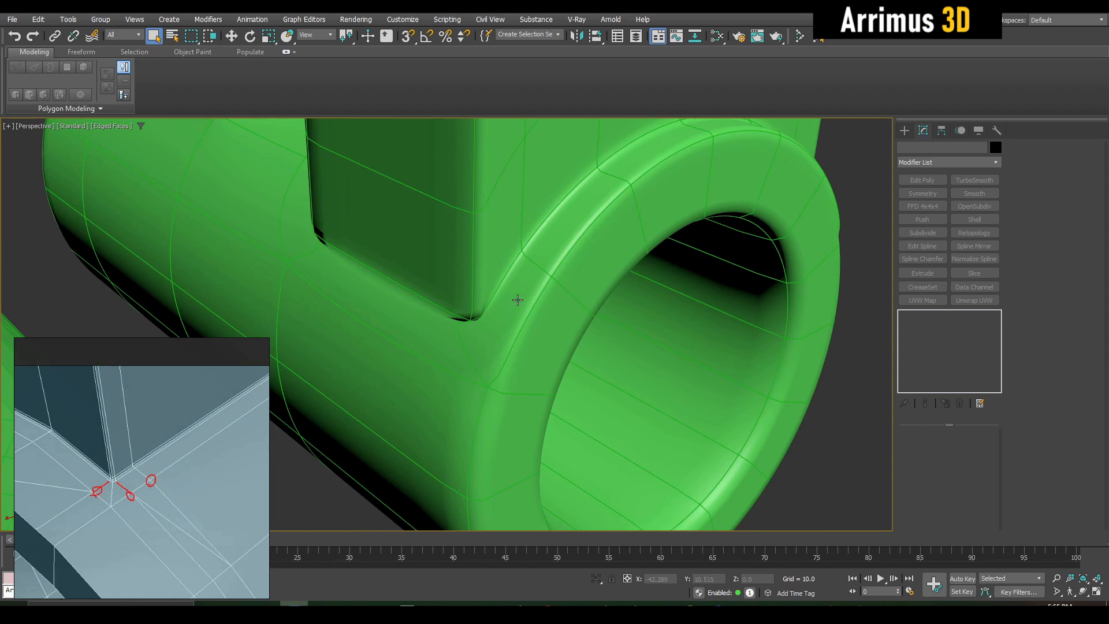
- Select the elements of the tube's EdgeSet and examine the creased edges around the block's lower corner
{"action": "left_click", "coordinate": [518, 301]}
{"action": "left_click", "coordinate": [935, 335]}
{"action": "key", "text": "2"}
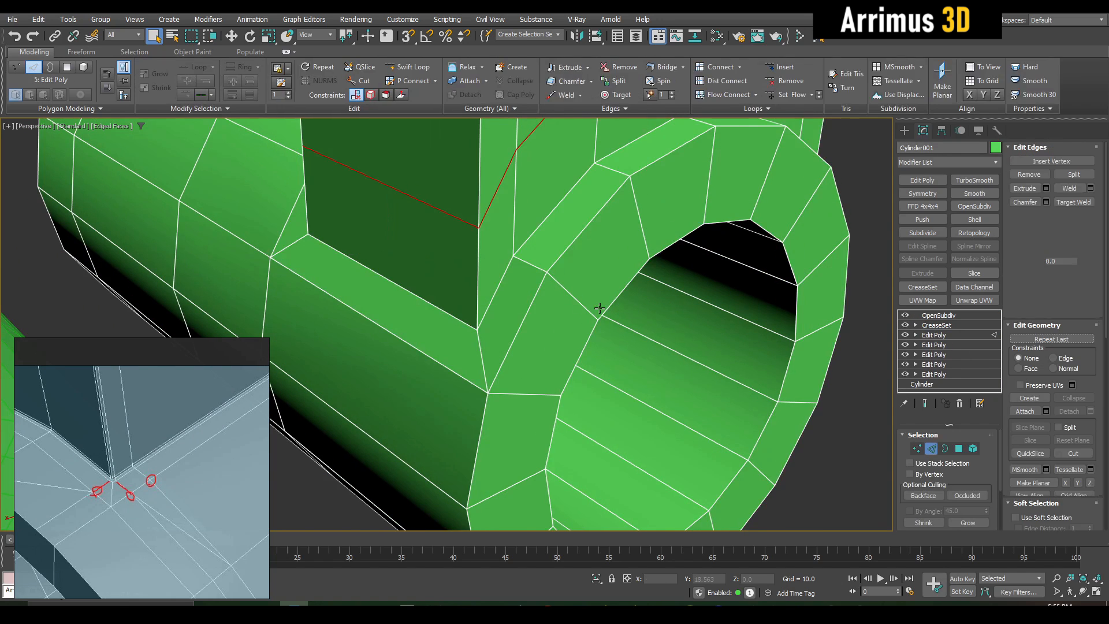
{"action": "left_click", "coordinate": [943, 326]}
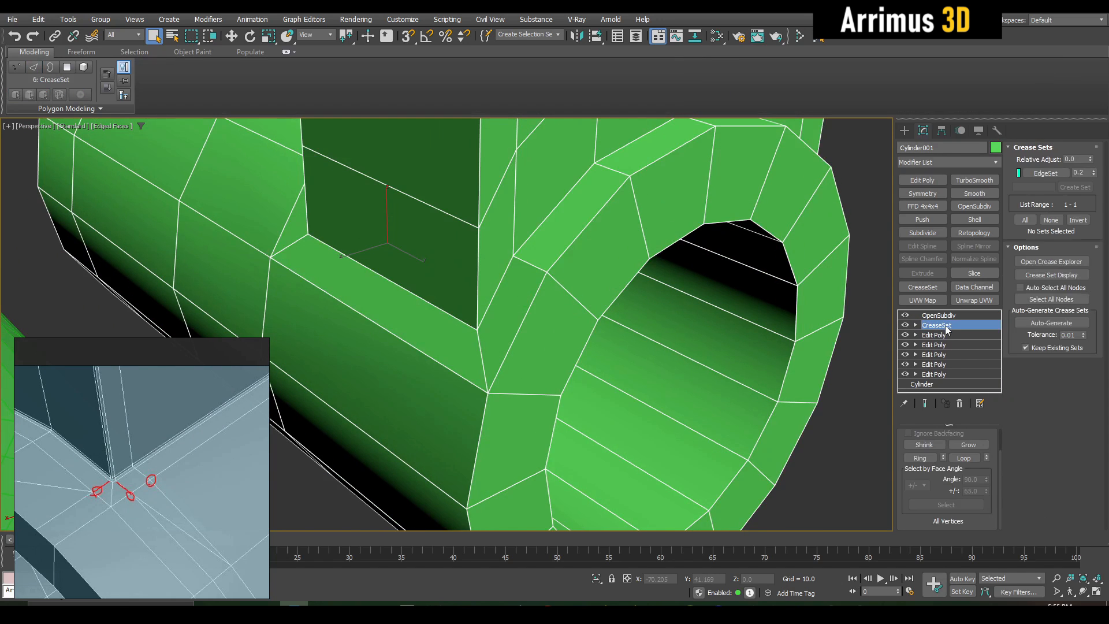
{"action": "right_click", "coordinate": [1051, 170]}
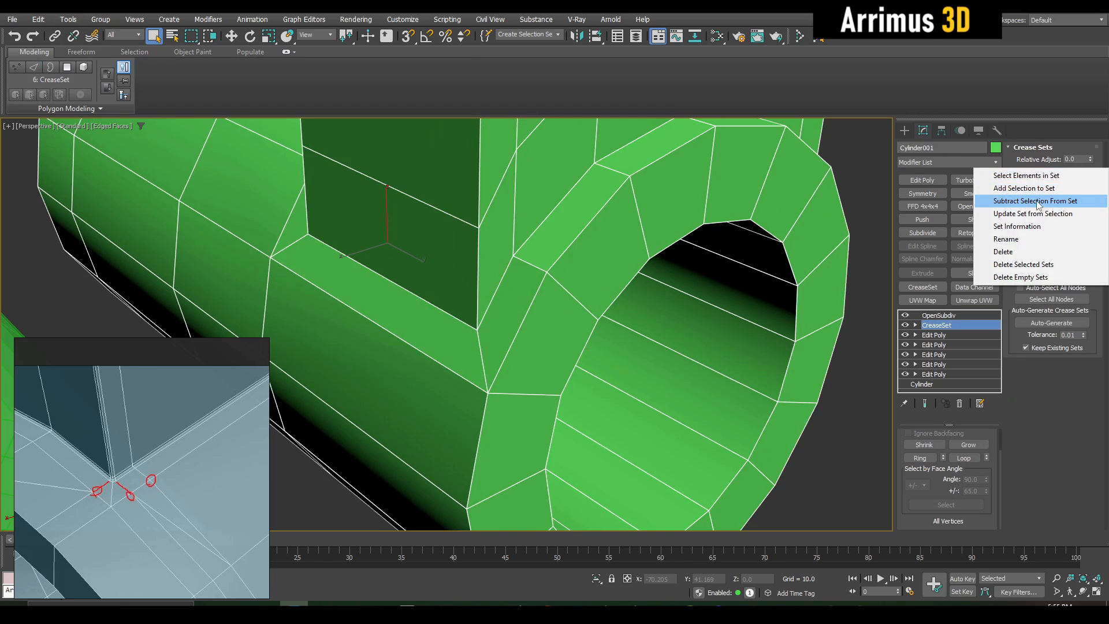
{"action": "left_click", "coordinate": [1034, 176]}
{"action": "scroll", "coordinate": [542, 322], "scroll_direction": "up", "scroll_amount": 5}
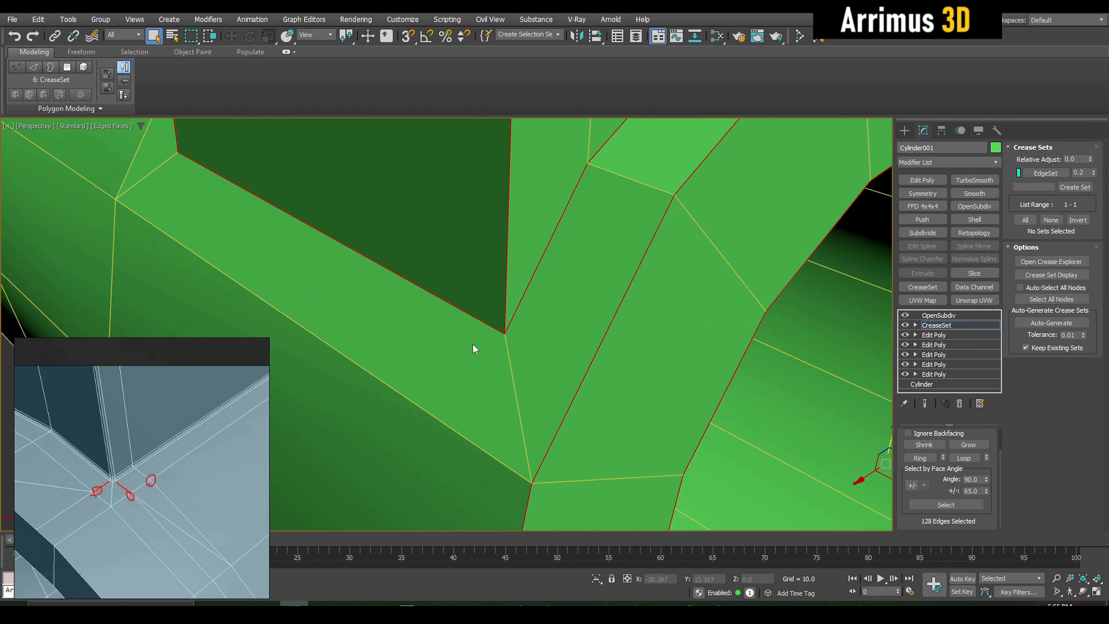
{"action": "scroll", "coordinate": [507, 329], "scroll_direction": "up", "scroll_amount": 4}
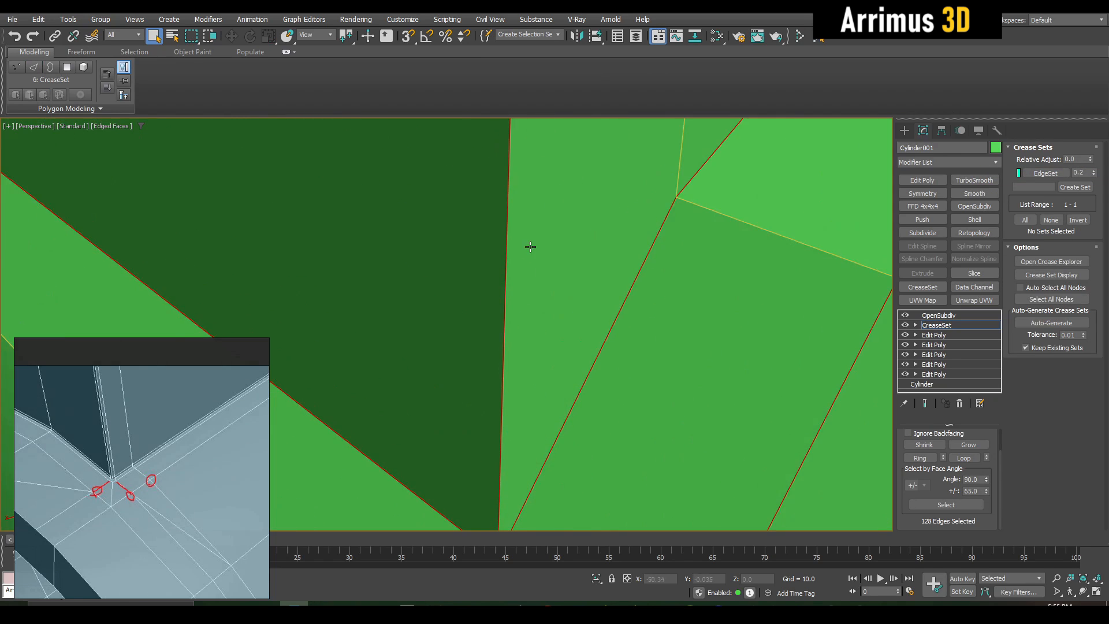
{"action": "scroll", "coordinate": [527, 362], "scroll_direction": "down", "scroll_amount": 6}
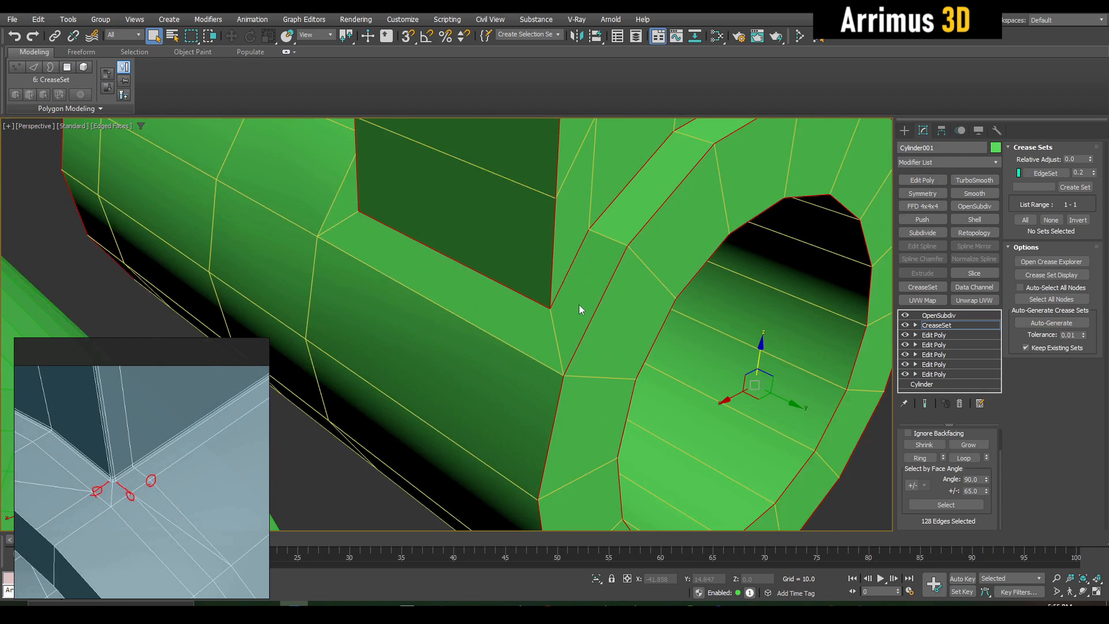
- Select the inset polygons meeting at the block's lower corner and compare the cage with the smoothed result
{"action": "left_click", "coordinate": [940, 336]}
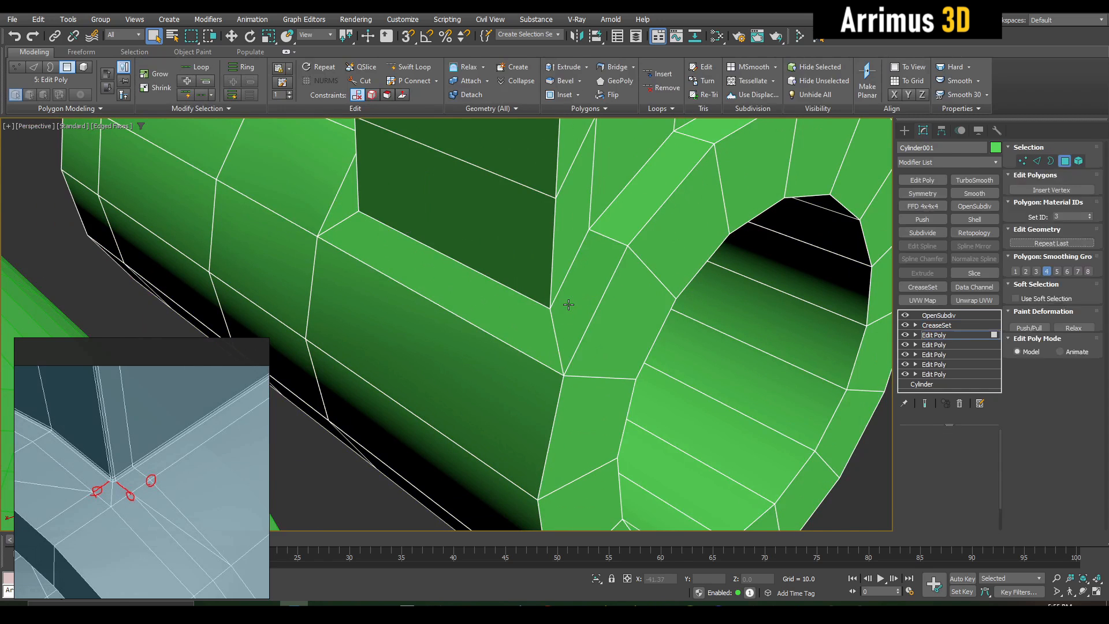
{"action": "scroll", "coordinate": [579, 312], "scroll_direction": "up", "scroll_amount": 2}
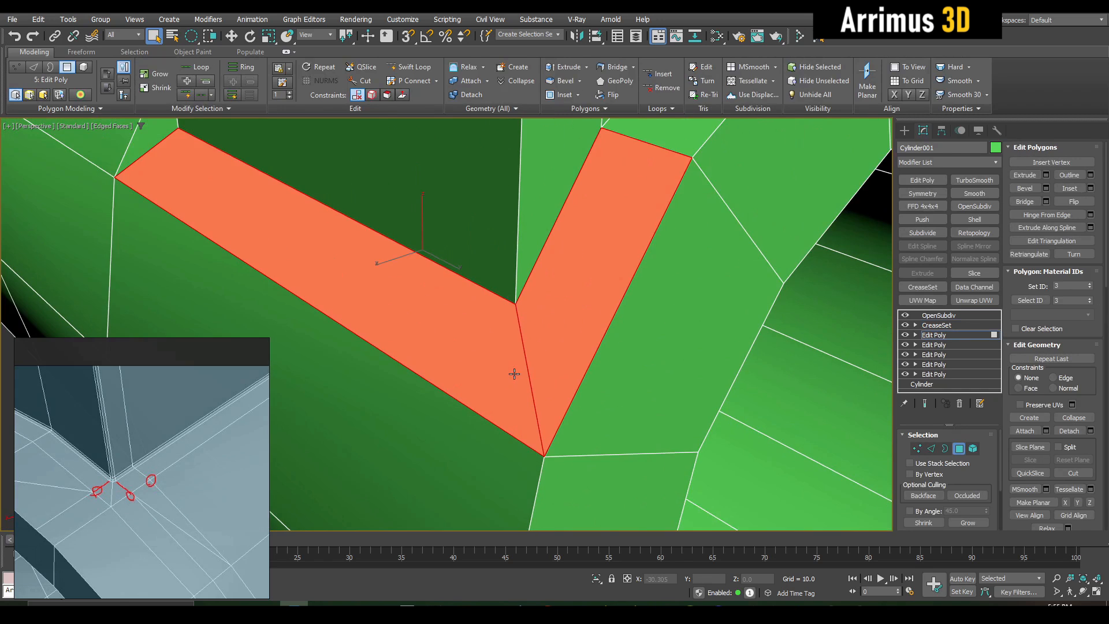
{"action": "scroll", "coordinate": [559, 310], "scroll_direction": "down", "scroll_amount": 1}
{"action": "scroll", "coordinate": [524, 332], "scroll_direction": "down", "scroll_amount": 2}
{"action": "middle_click_drag", "start_coordinate": [515, 349], "coordinate": [624, 314], "text": "alt"}
{"action": "key", "text": "ctrl+q"}
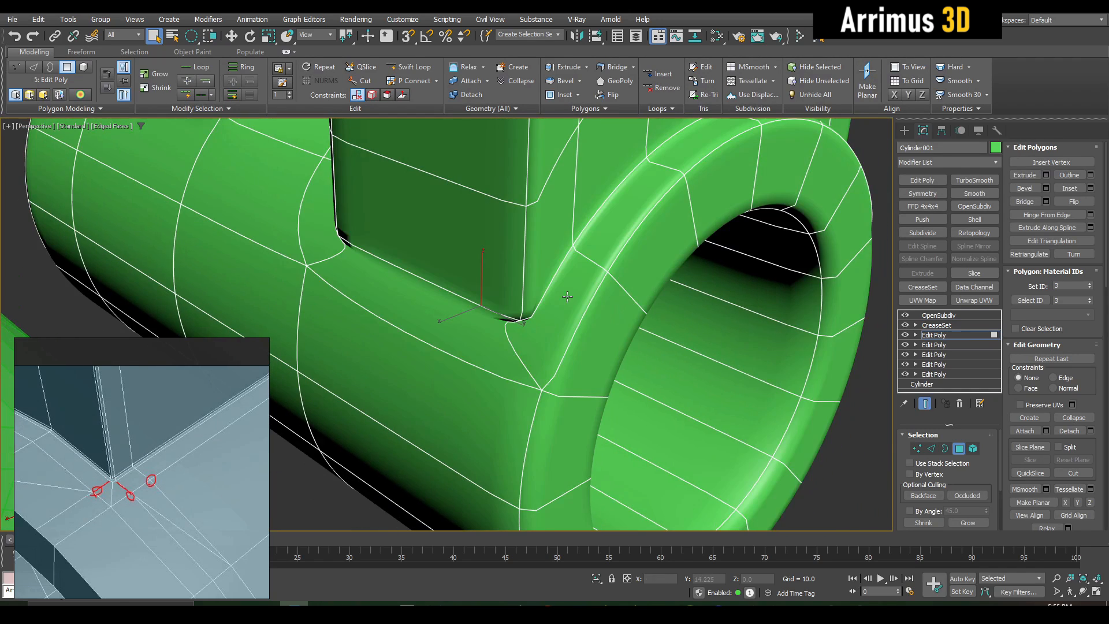
{"action": "key", "text": "ctrl+q"}
{"action": "key", "text": "ctrl+q"}
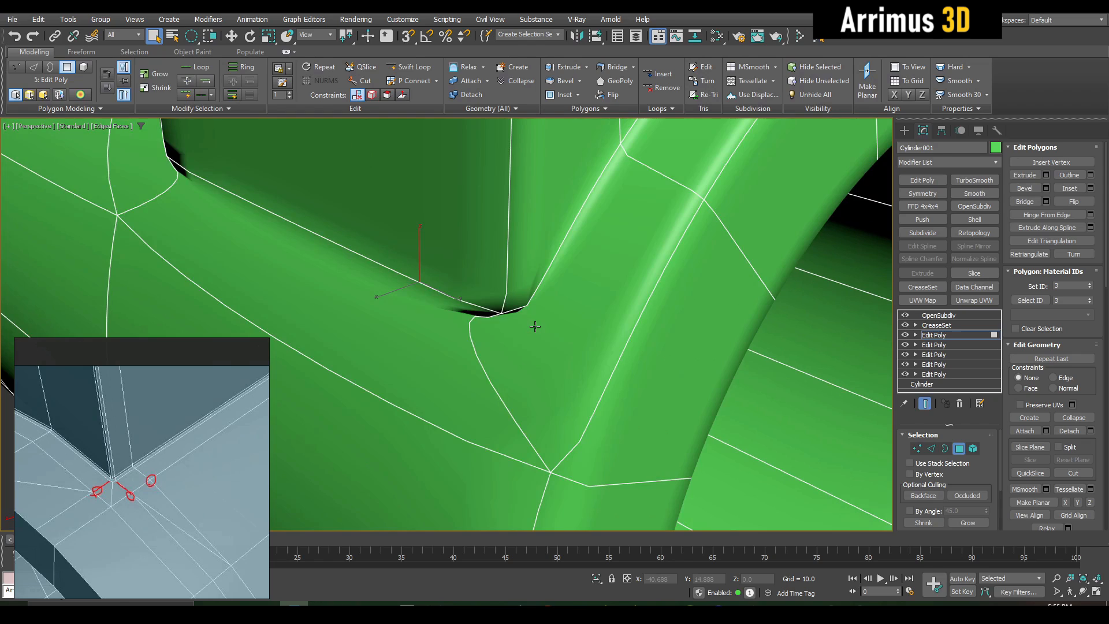
{"action": "key", "text": "ctrl+q"}
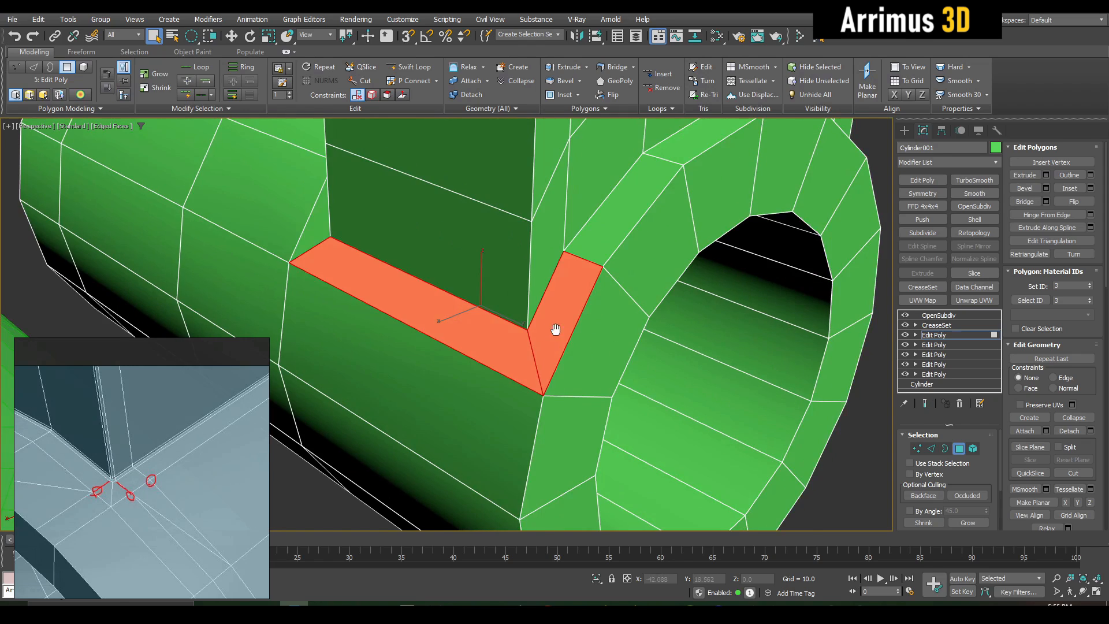
- In the dense tube's top Edit Poly, select an arc of outer wall polygons near the open end
{"action": "scroll", "coordinate": [583, 373], "scroll_direction": "down", "scroll_amount": 4}
{"action": "key", "text": "4"}
{"action": "middle_click_drag", "start_coordinate": [370, 376], "coordinate": [578, 354]}
{"action": "left_click", "coordinate": [546, 315]}
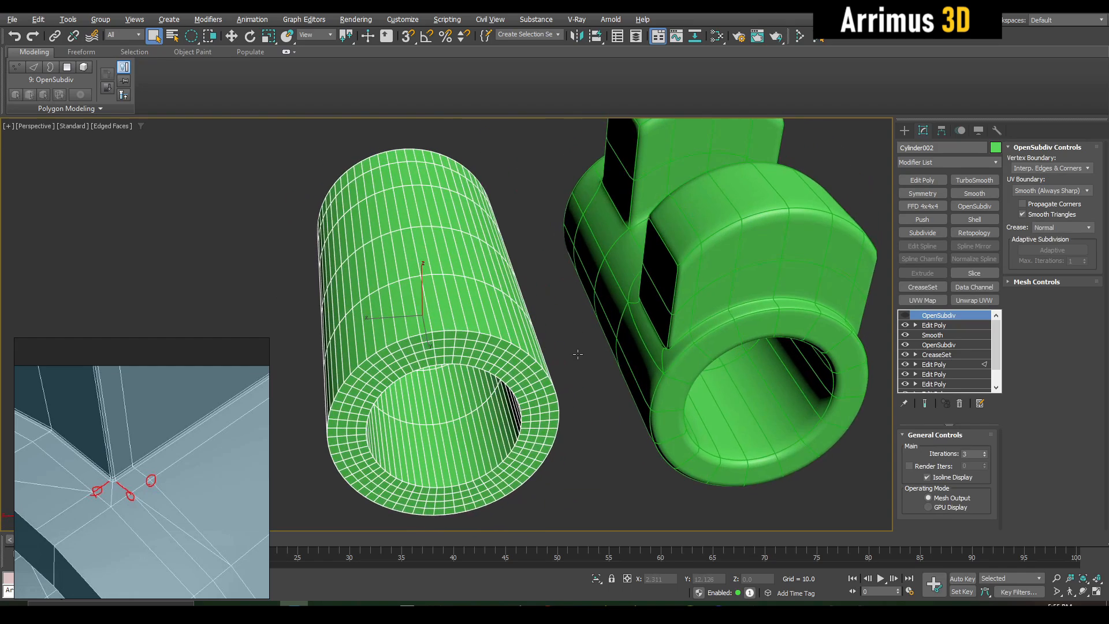
{"action": "left_click", "coordinate": [947, 325]}
{"action": "key", "text": "4"}
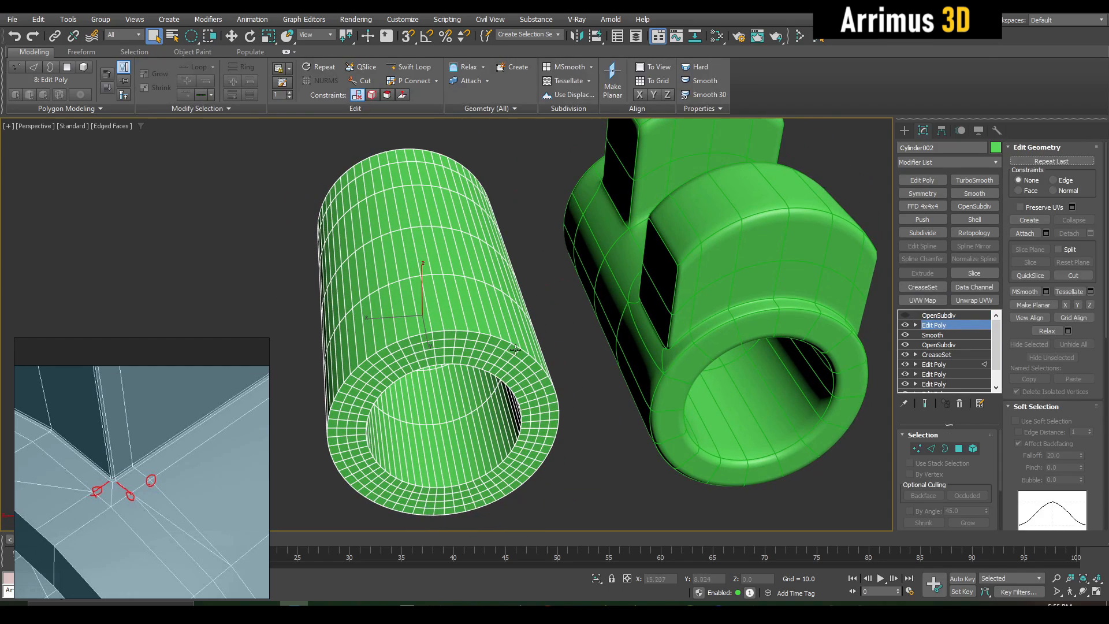
{"action": "scroll", "coordinate": [435, 320], "scroll_direction": "up", "scroll_amount": 3}
{"action": "key", "text": "1"}
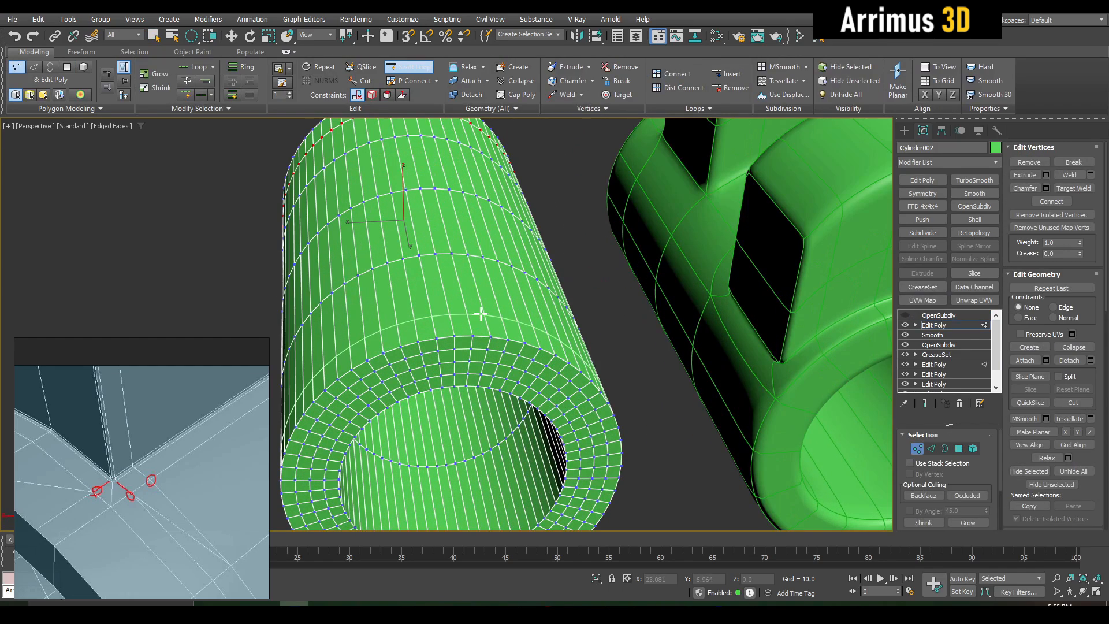
{"action": "key", "text": "4"}
{"action": "middle_click_drag", "start_coordinate": [481, 314], "coordinate": [587, 339], "text": "alt"}
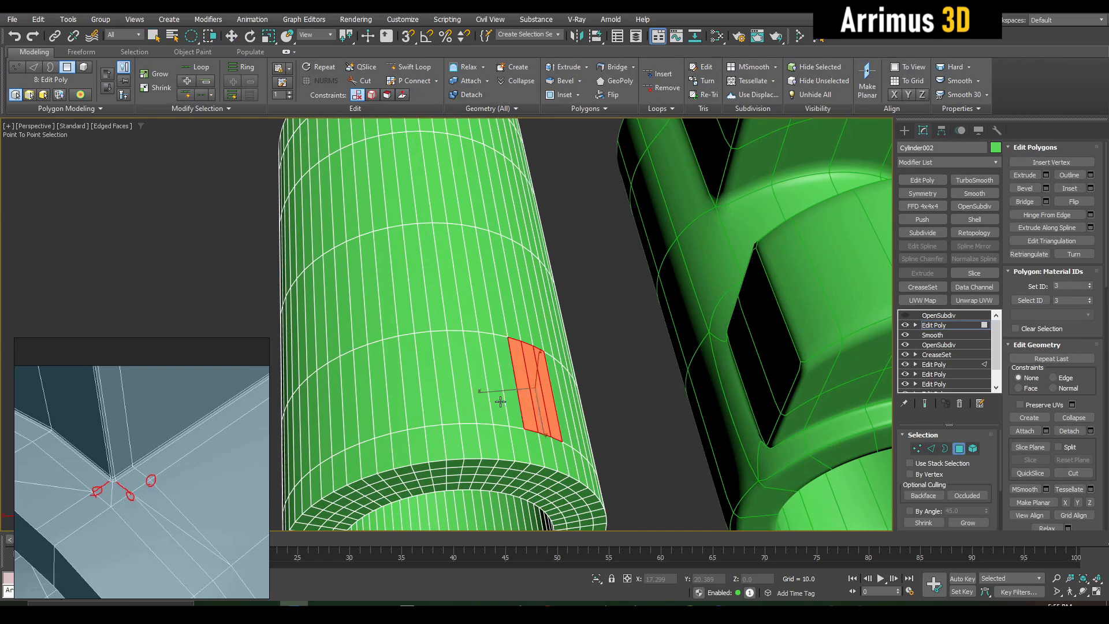
{"action": "middle_click_drag", "start_coordinate": [340, 394], "coordinate": [479, 373], "text": "alt"}
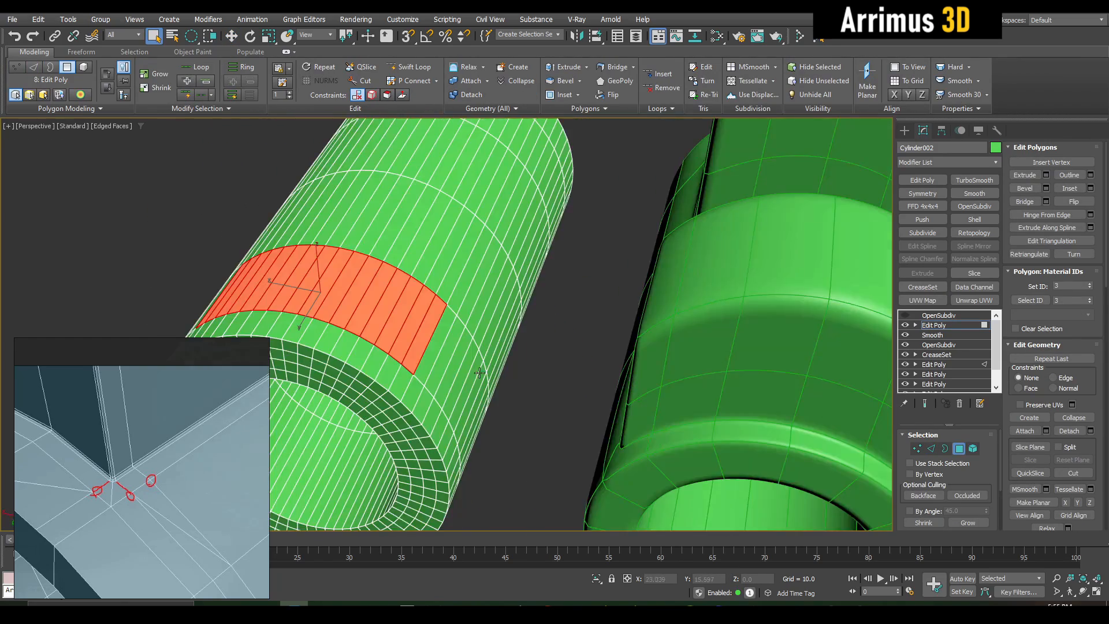
- Extrude the selected arc of polygons upward to form a block on the dense tube
{"action": "middle_click_drag", "start_coordinate": [450, 338], "coordinate": [537, 343], "text": "alt"}
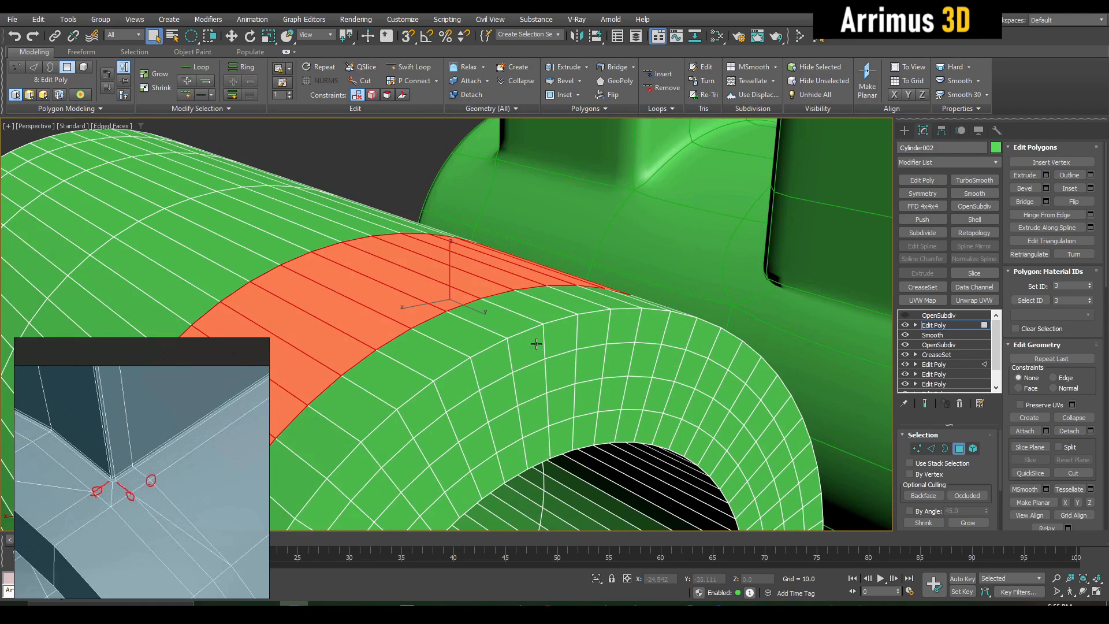
{"action": "scroll", "coordinate": [527, 361], "scroll_direction": "down", "scroll_amount": 3}
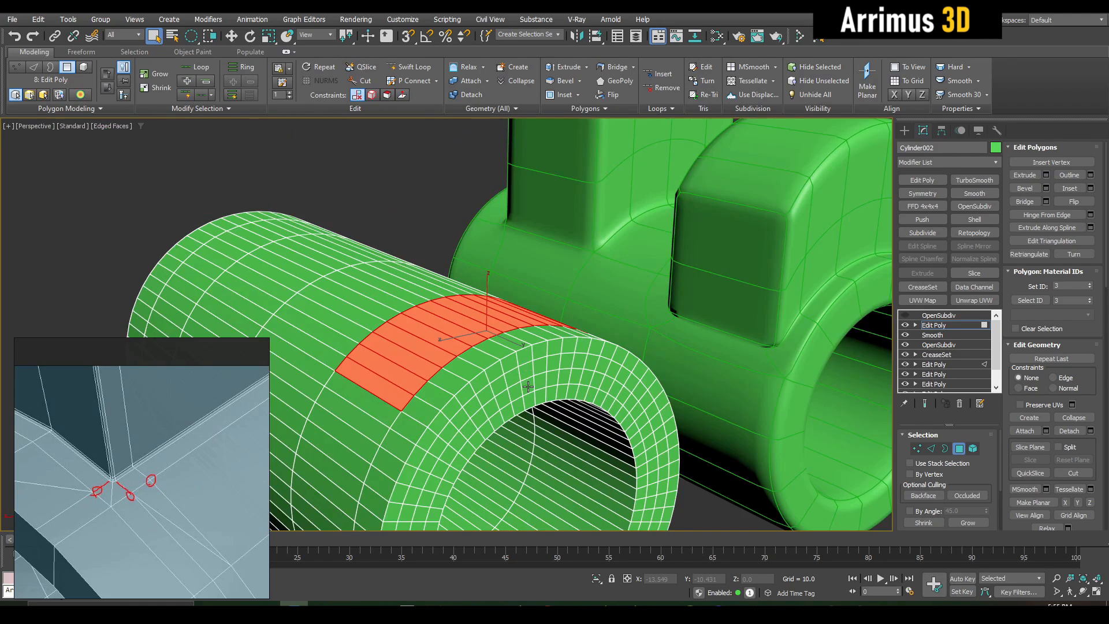
{"action": "scroll", "coordinate": [528, 386], "scroll_direction": "up", "scroll_amount": 2}
{"action": "scroll", "coordinate": [520, 376], "scroll_direction": "down", "scroll_amount": 3}
{"action": "scroll", "coordinate": [463, 327], "scroll_direction": "up", "scroll_amount": 6}
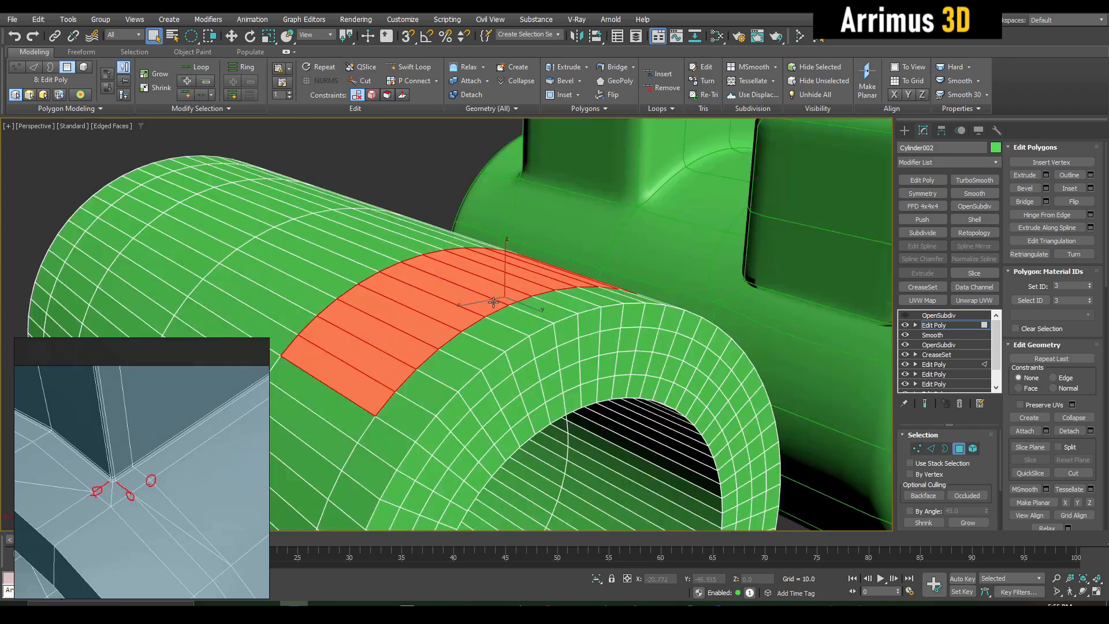
{"action": "mouse_move", "coordinate": [464, 327]}
{"action": "middle_mouse_down", "text": "alt"}
{"action": "mouse_move", "coordinate": [517, 386]}
{"action": "mouse_move", "coordinate": [574, 302]}
{"action": "mouse_move", "coordinate": [594, 295]}
{"action": "mouse_move", "coordinate": [513, 319]}
{"action": "mouse_move", "coordinate": [498, 338]}
{"action": "mouse_move", "coordinate": [478, 333]}
{"action": "middle_mouse_up", "text": "alt"}
{"action": "key", "text": "w"}
{"action": "scroll", "coordinate": [513, 320], "scroll_direction": "down", "scroll_amount": 4}
{"action": "scroll", "coordinate": [478, 333], "scroll_direction": "up", "scroll_amount": 3}
{"action": "scroll", "coordinate": [478, 333], "scroll_direction": "up", "scroll_amount": 2}
{"action": "middle_click_drag", "start_coordinate": [497, 283], "coordinate": [528, 318], "text": "alt"}
{"action": "scroll", "coordinate": [501, 302], "scroll_direction": "down", "scroll_amount": 3}
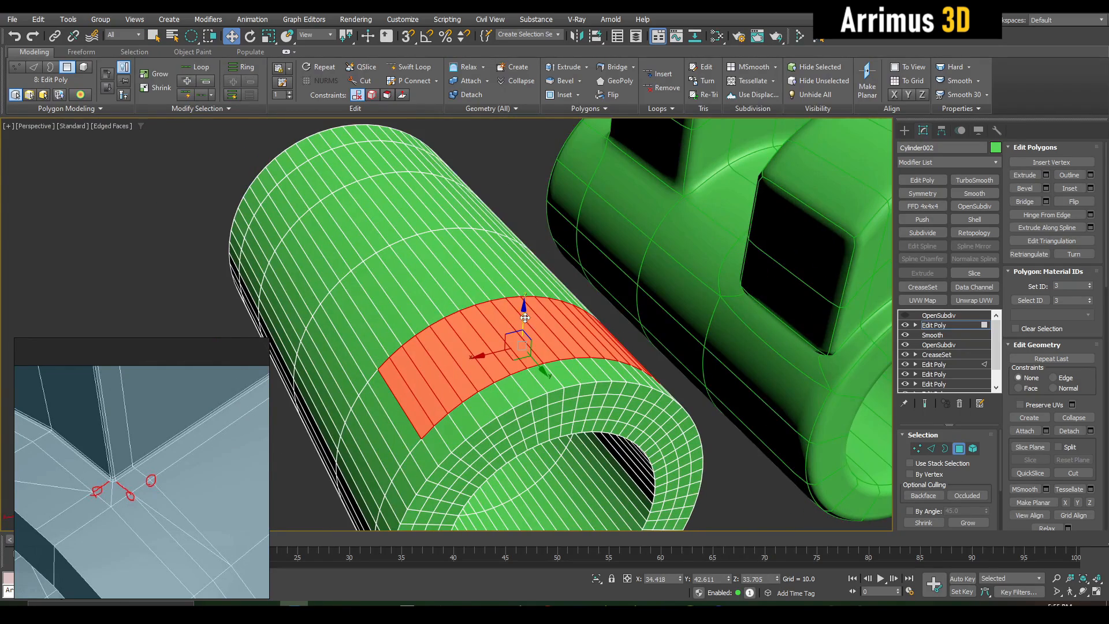
{"action": "left_click_drag", "start_coordinate": [525, 318], "coordinate": [542, 202], "text": "shift"}
{"action": "scroll", "coordinate": [542, 202], "scroll_direction": "down", "scroll_amount": 4}
{"action": "key", "text": "4"}
{"action": "key", "text": "q"}
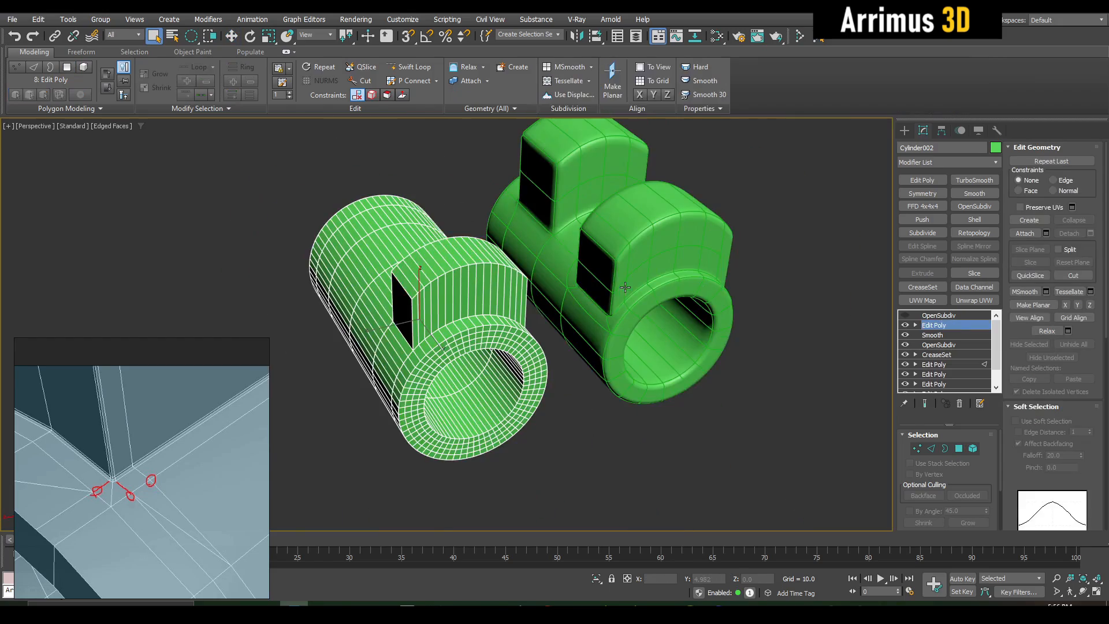
- In a new Edit Poly modifier, replace four polygons down the block's front and adjoining rim ledge with a capped opening
{"action": "scroll", "coordinate": [624, 288], "scroll_direction": "up", "scroll_amount": 4}
{"action": "middle_click_drag", "start_coordinate": [612, 323], "coordinate": [493, 327], "text": "alt"}
{"action": "scroll", "coordinate": [607, 282], "scroll_direction": "up", "scroll_amount": 2}
{"action": "scroll", "coordinate": [493, 327], "scroll_direction": "up", "scroll_amount": 2}
{"action": "key", "text": "shift+e"}
{"action": "key", "text": "4"}
{"action": "key", "text": "ctrl+d"}
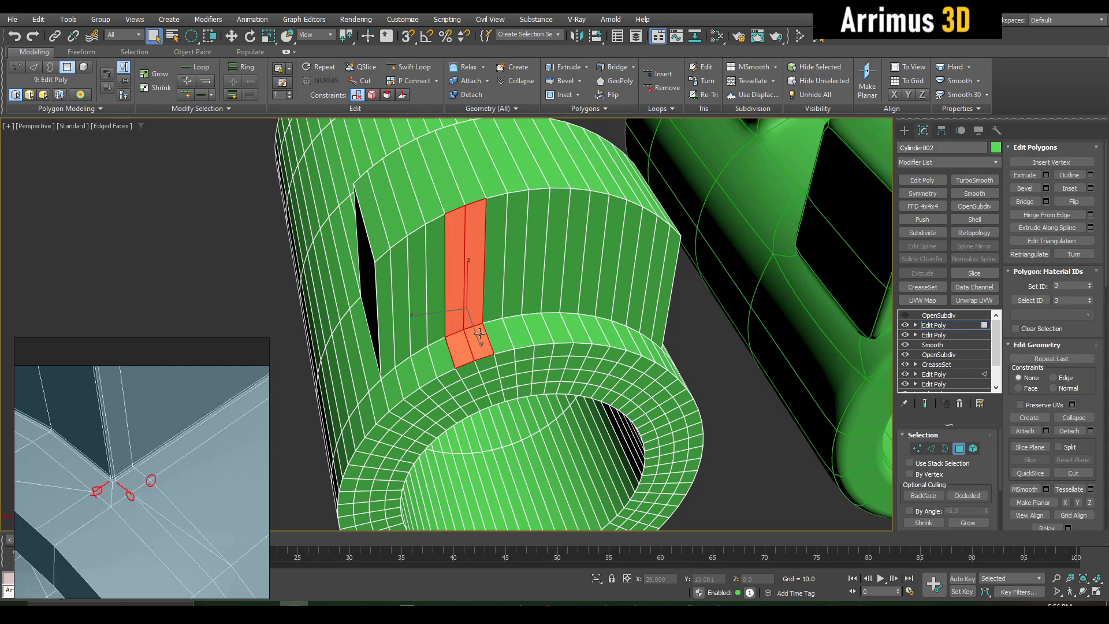
{"action": "key", "text": "ctrl+shift+b"}
{"action": "left_click", "coordinate": [549, 345]}
{"action": "left_click", "coordinate": [931, 450], "text": "shift"}
{"action": "key", "text": "shift+s"}
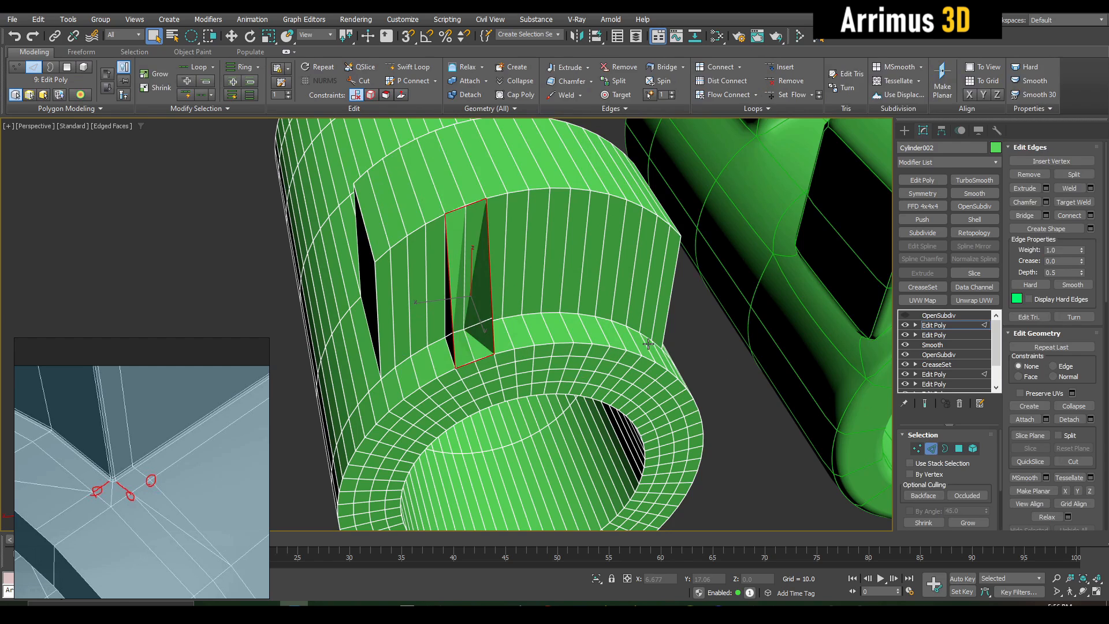
- Split the sloped cap lengthwise with a centre edge and view the part with its edges hidden
{"action": "key", "text": "1"}
{"action": "key", "text": "2"}
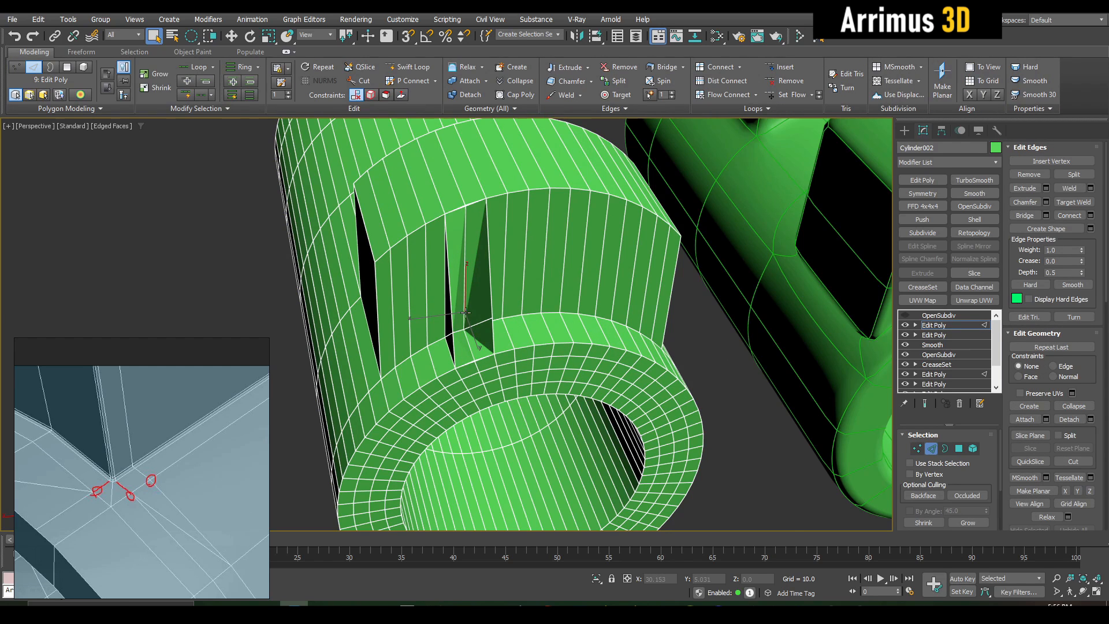
{"action": "scroll", "coordinate": [465, 313], "scroll_direction": "up", "scroll_amount": 5}
{"action": "key", "text": "BackSpace"}
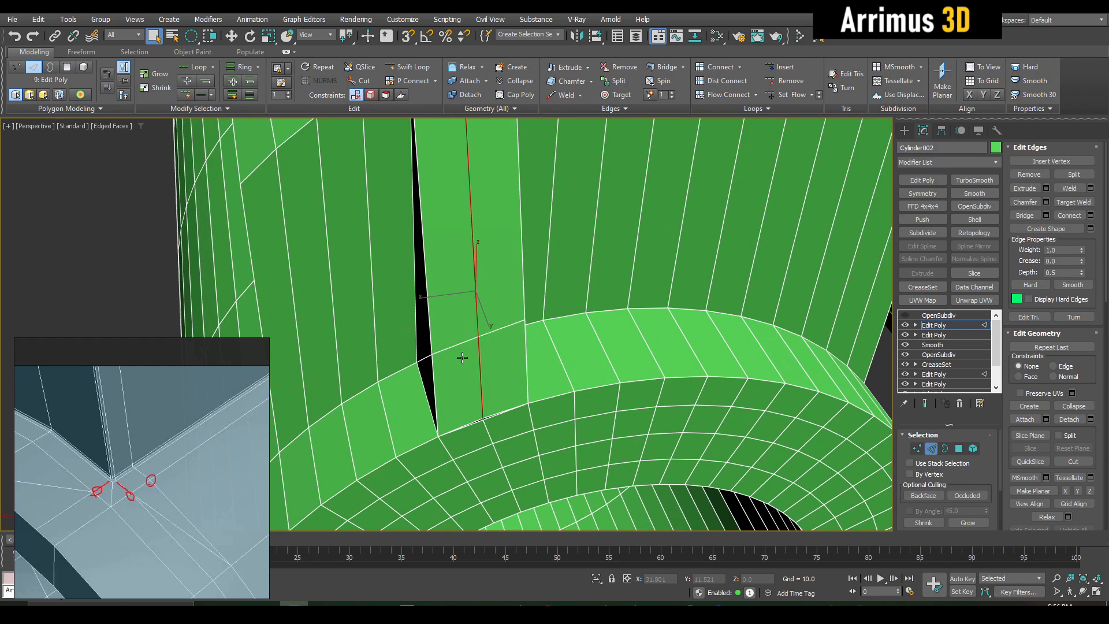
{"action": "key", "text": "1"}
{"action": "scroll", "coordinate": [483, 411], "scroll_direction": "up", "scroll_amount": 3}
{"action": "key", "text": "1"}
{"action": "scroll", "coordinate": [572, 324], "scroll_direction": "down", "scroll_amount": 8}
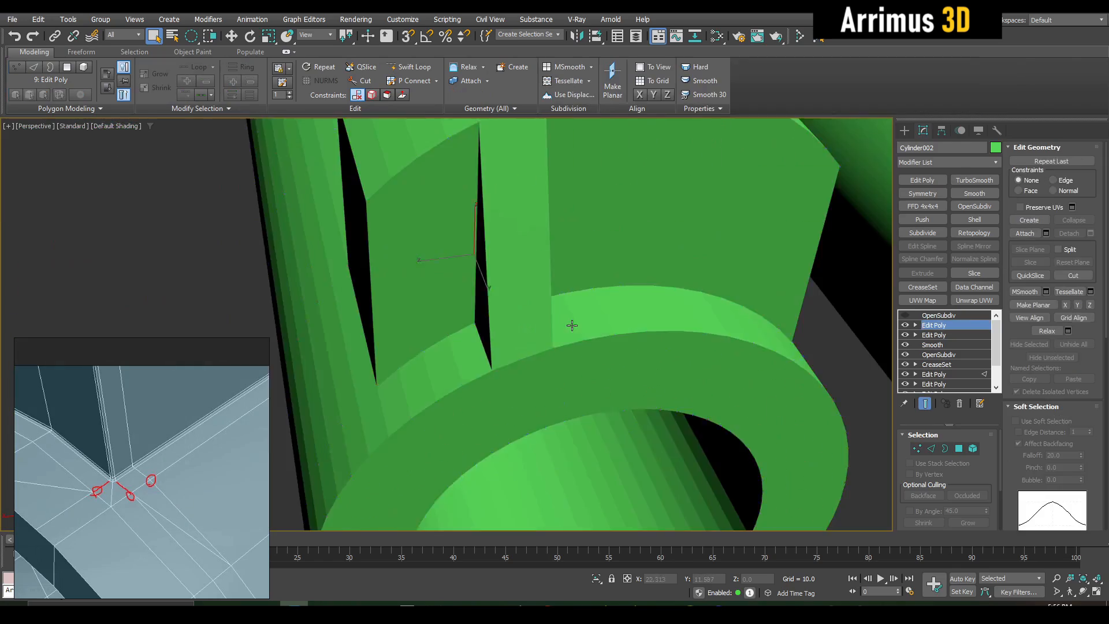
- Connect the ring of lengthwise edges through the dense tube's block with 2 segments
{"action": "middle_click_drag", "start_coordinate": [572, 324], "coordinate": [504, 311], "text": "alt"}
{"action": "key", "text": "4"}
{"action": "key", "text": "2"}
{"action": "left_click", "coordinate": [461, 218]}
{"action": "key", "text": "alt+r"}
{"action": "key", "text": "ctrl+shift+e"}
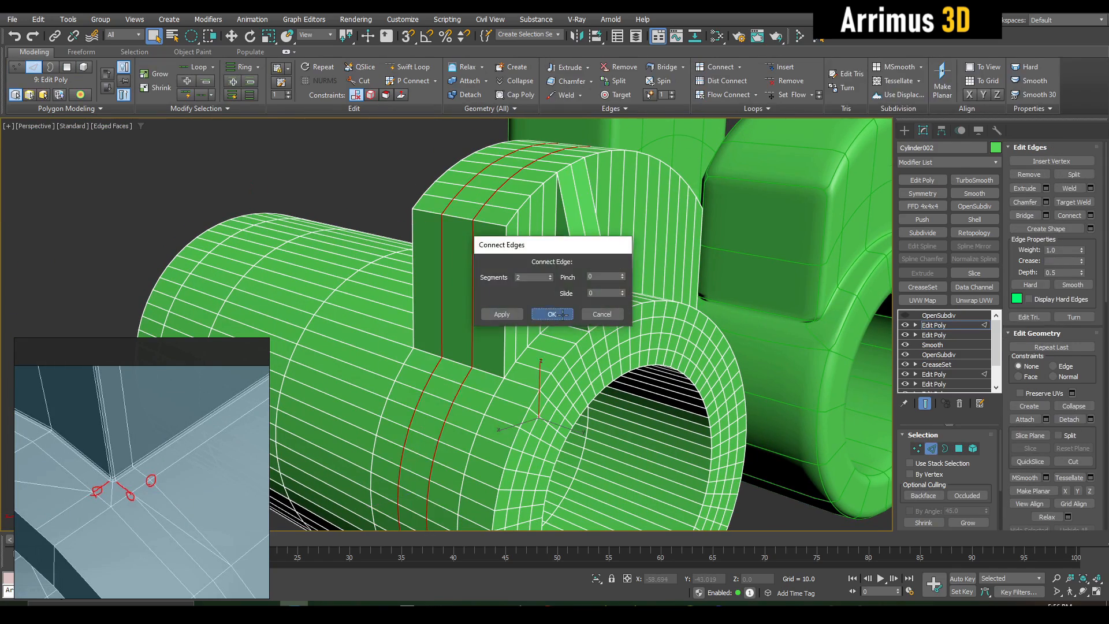
{"action": "left_click", "coordinate": [553, 315]}
- Extrude the polygon band between the two new loops outward around the block and tube
{"action": "key", "text": "4"}
{"action": "left_click", "coordinate": [456, 371]}
{"action": "left_click", "coordinate": [460, 349], "text": "shift"}
{"action": "left_click_drag", "start_coordinate": [561, 417], "coordinate": [554, 399]}
{"action": "key", "text": "q"}
{"action": "middle_click_drag", "start_coordinate": [554, 400], "coordinate": [595, 330], "text": "alt"}
- Extrude a run of polygons on the raised band's side outward to form a flat-ended lug
{"action": "left_click", "coordinate": [685, 343]}
{"action": "left_click_drag", "start_coordinate": [585, 289], "coordinate": [573, 431]}
{"action": "key", "text": "w"}
{"action": "middle_click_drag", "start_coordinate": [620, 350], "coordinate": [457, 338], "text": "alt"}
{"action": "left_click_drag", "start_coordinate": [366, 366], "coordinate": [340, 367]}
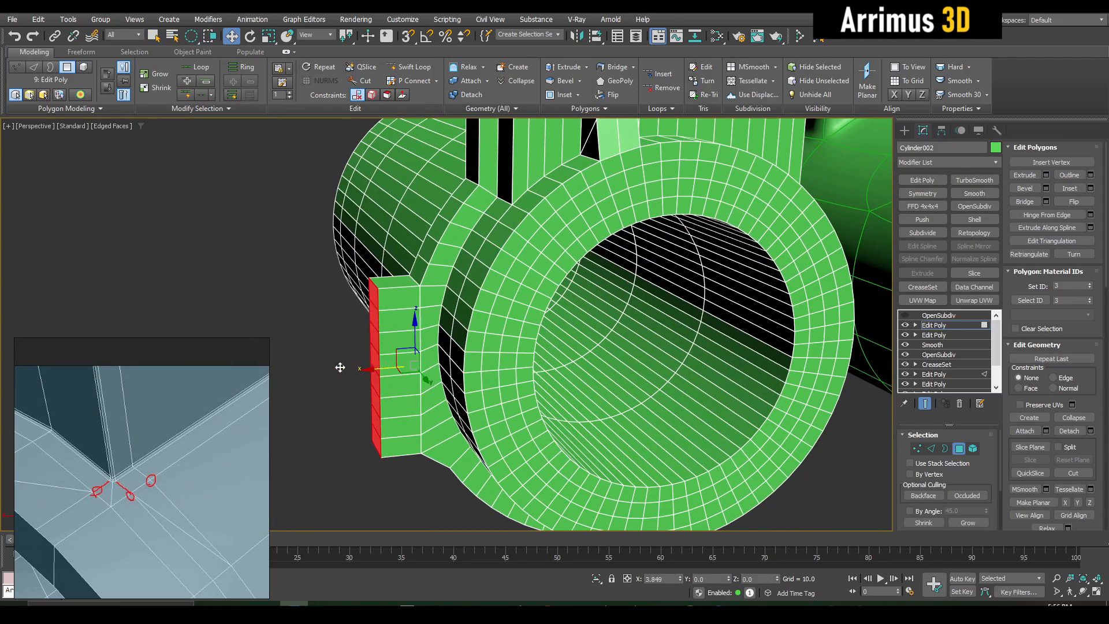
{"action": "middle_click_drag", "start_coordinate": [377, 313], "coordinate": [467, 242]}
{"action": "key", "text": "w"}
{"action": "left_click_drag", "start_coordinate": [423, 307], "coordinate": [355, 307], "text": "shift"}
{"action": "middle_click_drag", "start_coordinate": [355, 307], "coordinate": [406, 200], "text": "alt"}
- Select the polygons on the lug's front and back and reshape both groups into circles
{"action": "key", "text": "q"}
{"action": "key", "text": "alt+x"}
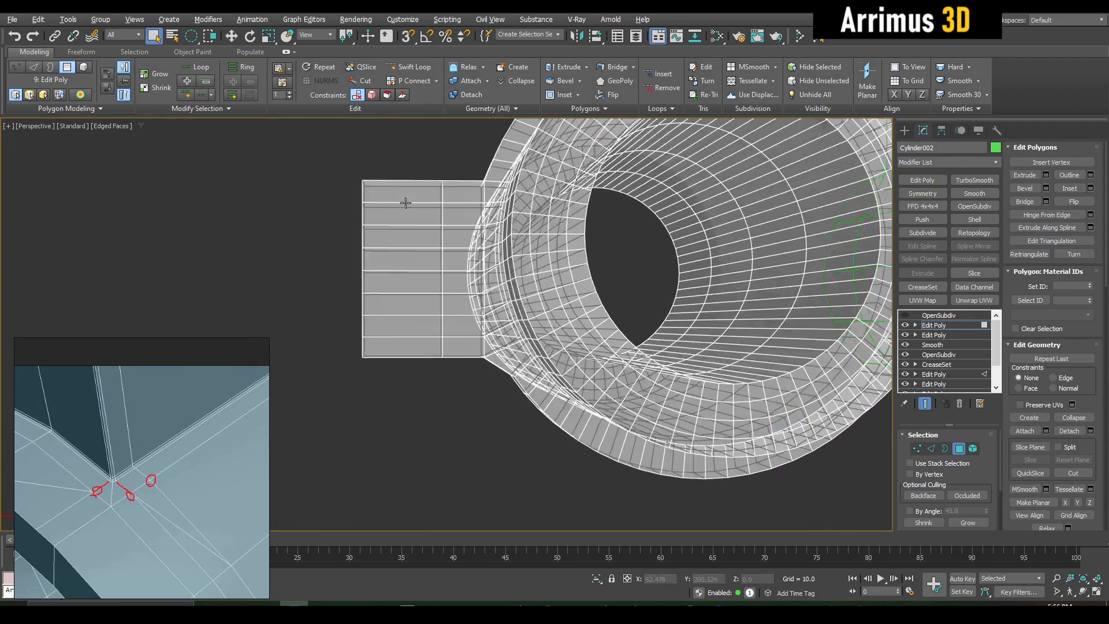
{"action": "left_click", "coordinate": [406, 194]}
{"action": "key", "text": "q"}
{"action": "key", "text": "q"}
{"action": "key", "text": "q"}
{"action": "key", "text": "q"}
{"action": "middle_click_drag", "start_coordinate": [405, 255], "coordinate": [397, 213], "text": "alt"}
{"action": "left_click", "coordinate": [409, 364], "text": "shift"}
{"action": "key", "text": "alt+x"}
{"action": "middle_click_drag", "start_coordinate": [409, 364], "coordinate": [406, 362], "text": "alt"}
{"action": "key", "text": "w"}
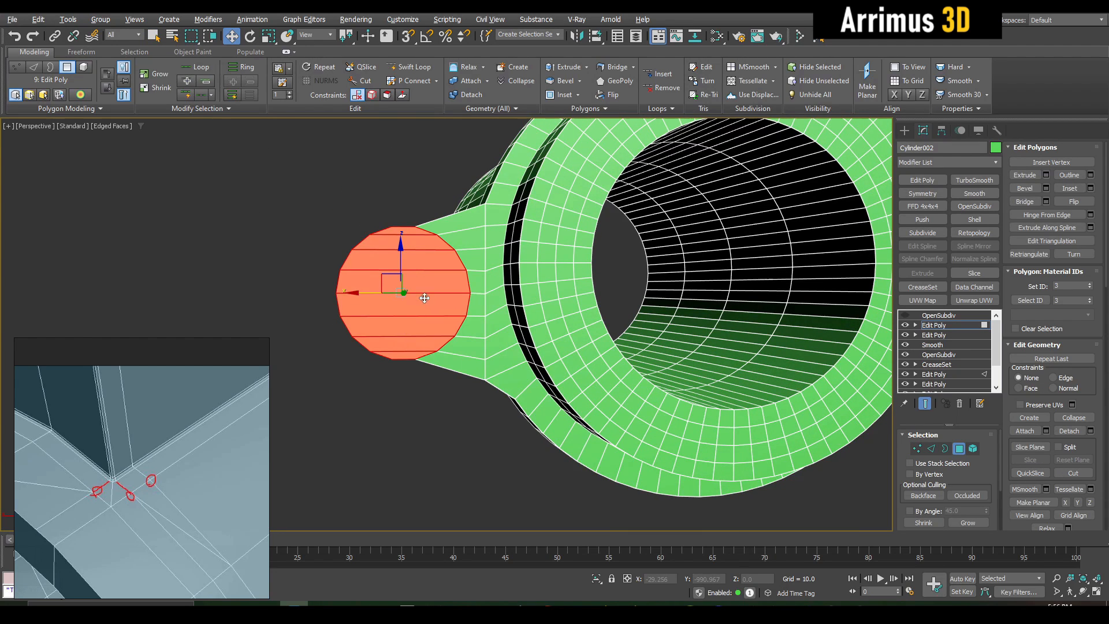
- Resize and inset the circular faces on both sides of the lug, and bridge them into a through hole
{"action": "key", "text": "r"}
{"action": "left_click_drag", "start_coordinate": [375, 293], "coordinate": [341, 291]}
{"action": "key", "text": "w"}
{"action": "key", "text": "r"}
{"action": "left_click_drag", "start_coordinate": [355, 279], "coordinate": [371, 298], "text": "shift"}
{"action": "middle_click_drag", "start_coordinate": [371, 298], "coordinate": [405, 316], "text": "alt"}
{"action": "key", "text": "q"}
{"action": "left_click", "coordinate": [1026, 203]}
- Detach a copy of the lug hole's inner faces as a separate object and stretch it lengthwise into a pin
{"action": "key", "text": "alt+d"}
{"action": "key", "text": "Return"}
{"action": "key", "text": "4"}
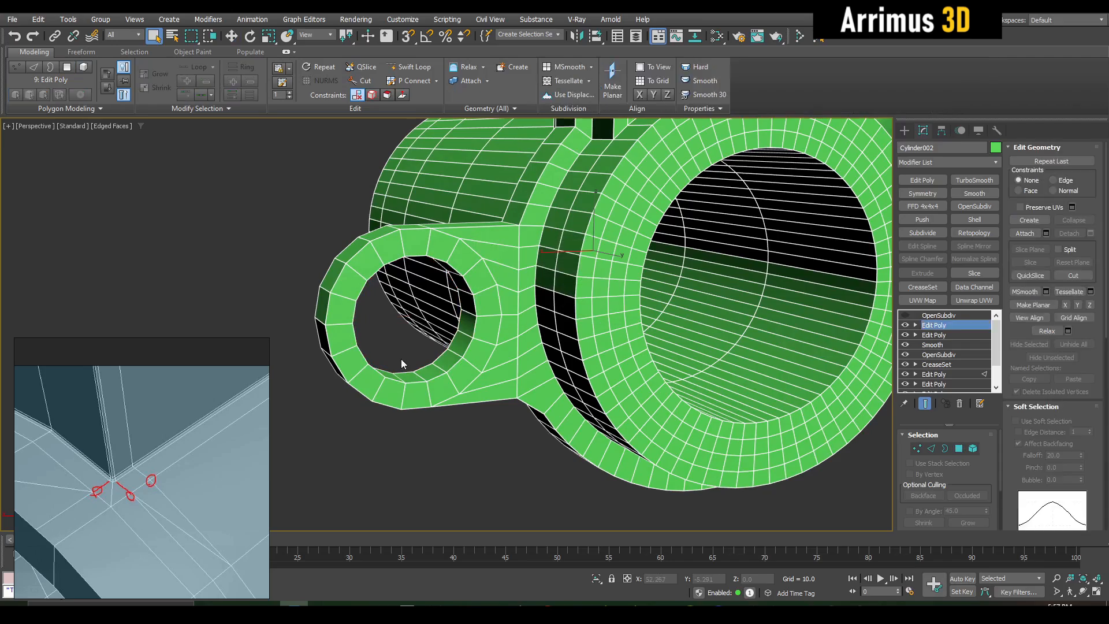
{"action": "left_click", "coordinate": [435, 372]}
{"action": "key", "text": "1"}
{"action": "middle_click_drag", "start_coordinate": [496, 382], "coordinate": [511, 389], "text": "alt"}
{"action": "key", "text": "ctrl+a"}
{"action": "key", "text": "r"}
{"action": "left_click_drag", "start_coordinate": [444, 342], "coordinate": [520, 388]}
- Add an Edit Poly modifier to the pin and flip all of its polygons
{"action": "left_click", "coordinate": [922, 180]}
{"action": "key", "text": "4"}
{"action": "key", "text": "ctrl+a"}
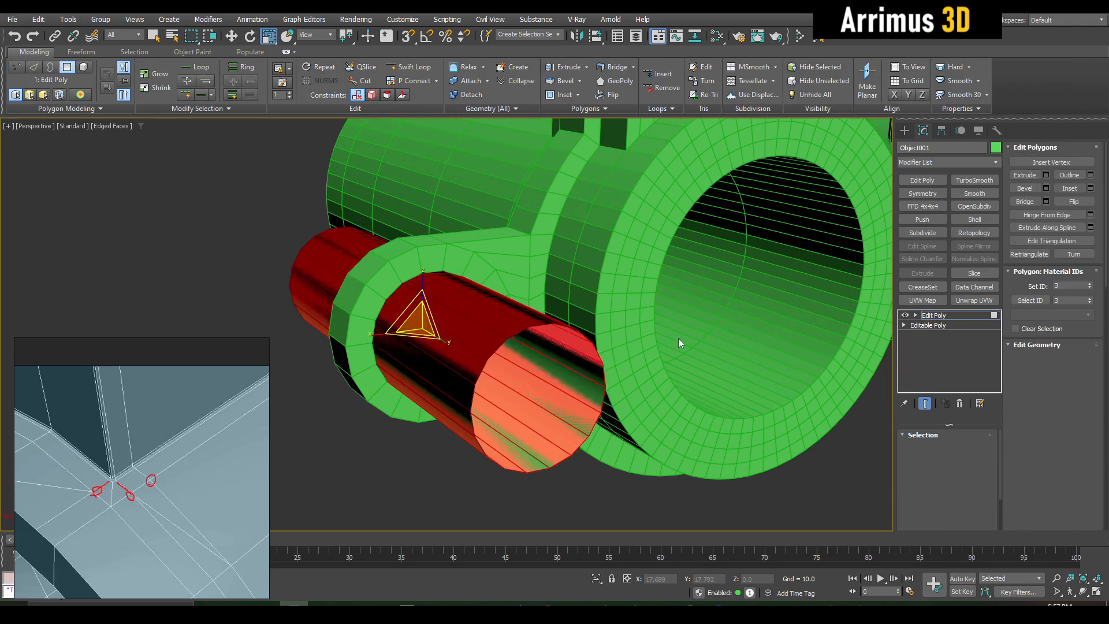
{"action": "key", "text": "q"}
{"action": "left_click", "coordinate": [1070, 203]}
- Insert two edge loops around the pin just in front of the lug
{"action": "key", "text": "1"}
{"action": "middle_click_drag", "start_coordinate": [584, 254], "coordinate": [613, 304], "text": "alt"}
{"action": "left_click", "coordinate": [511, 369]}
{"action": "left_click", "coordinate": [482, 351]}
{"action": "key", "text": "4"}
{"action": "middle_click_drag", "start_coordinate": [497, 347], "coordinate": [444, 356], "text": "alt"}
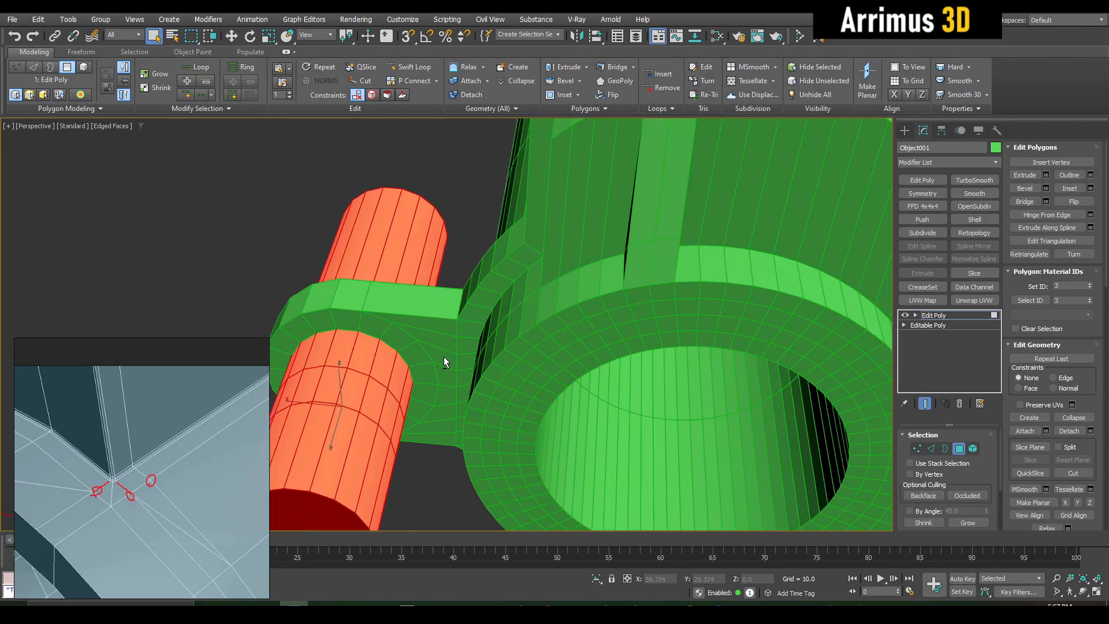
- Bevel the ring of polygons between the new edge loops on the pin, and deselect the object
{"action": "left_click", "coordinate": [399, 381]}
{"action": "left_click", "coordinate": [427, 398], "text": "shift"}
{"action": "left_click", "coordinate": [1025, 188]}
{"action": "left_click_drag", "start_coordinate": [415, 398], "coordinate": [424, 386]}
{"action": "key", "text": "4"}
{"action": "middle_click_drag", "start_coordinate": [424, 386], "coordinate": [630, 328], "text": "alt"}
{"action": "left_click", "coordinate": [769, 416]}
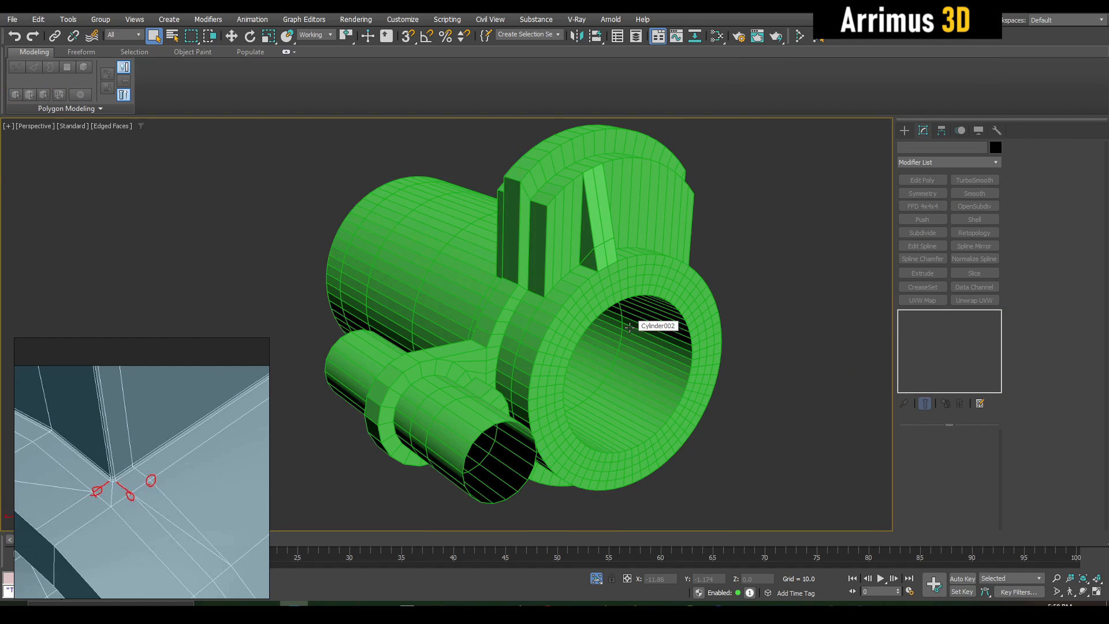